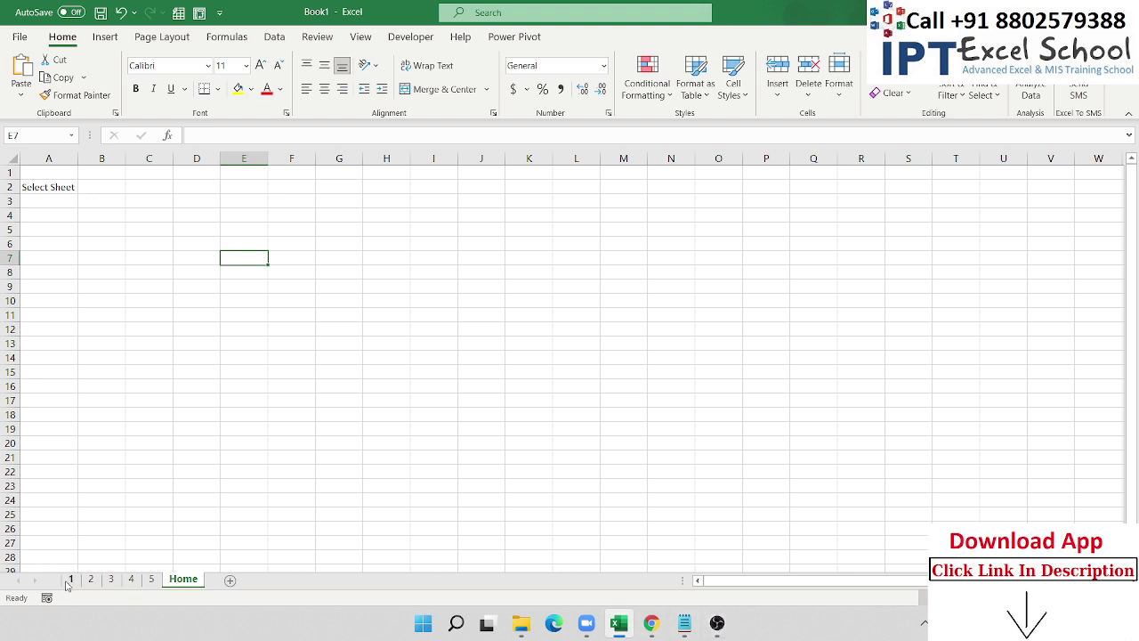
Select cell B2 beside the Select Sheet label on the Home sheet.
{"action": "left_click", "coordinate": [112, 188]}
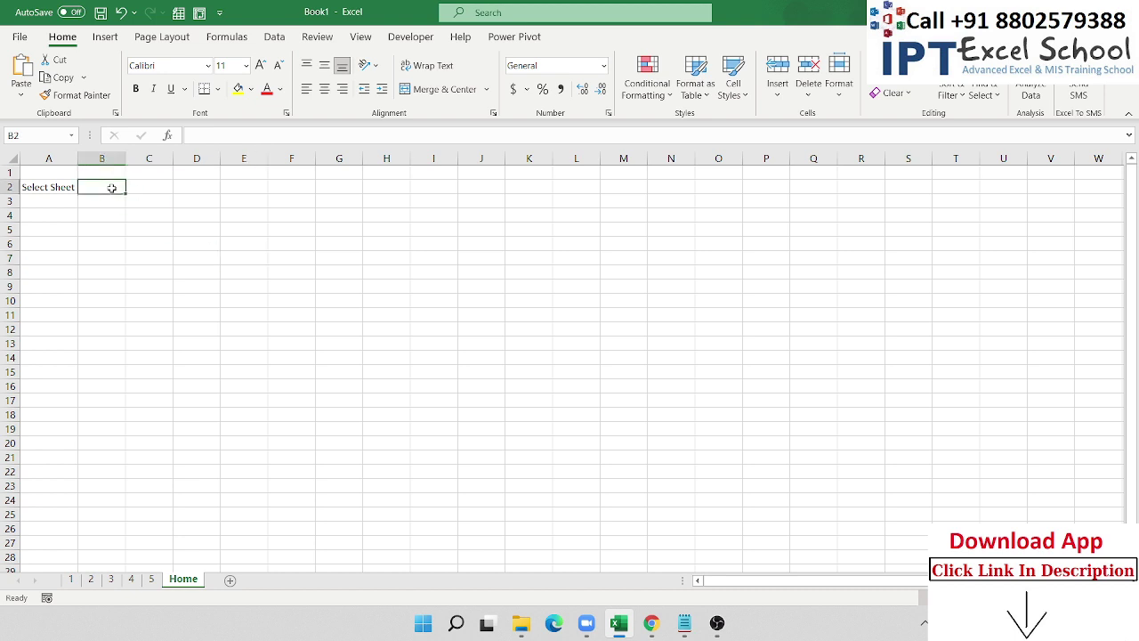
{"action": "key", "text": "Return"}
{"action": "left_click", "coordinate": [112, 188]}
{"action": "left_click_drag", "start_coordinate": [145, 429], "coordinate": [145, 401]}
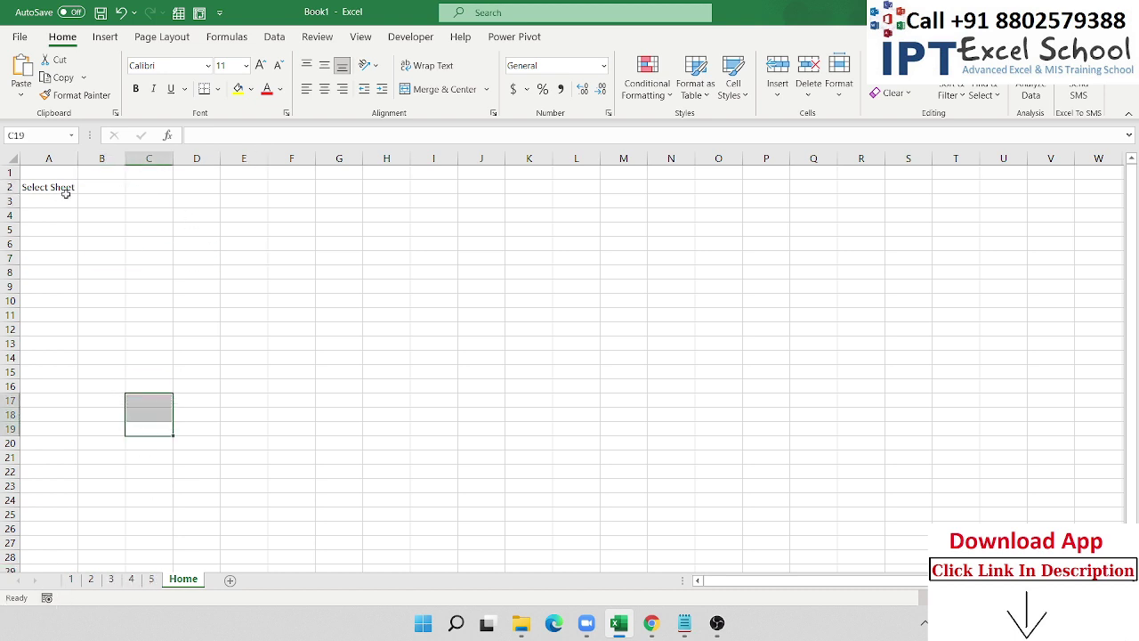
{"action": "left_click", "coordinate": [94, 186]}
Enter 1 in B2 and the label 'Go To' in C2.
{"action": "type", "text": "1"}
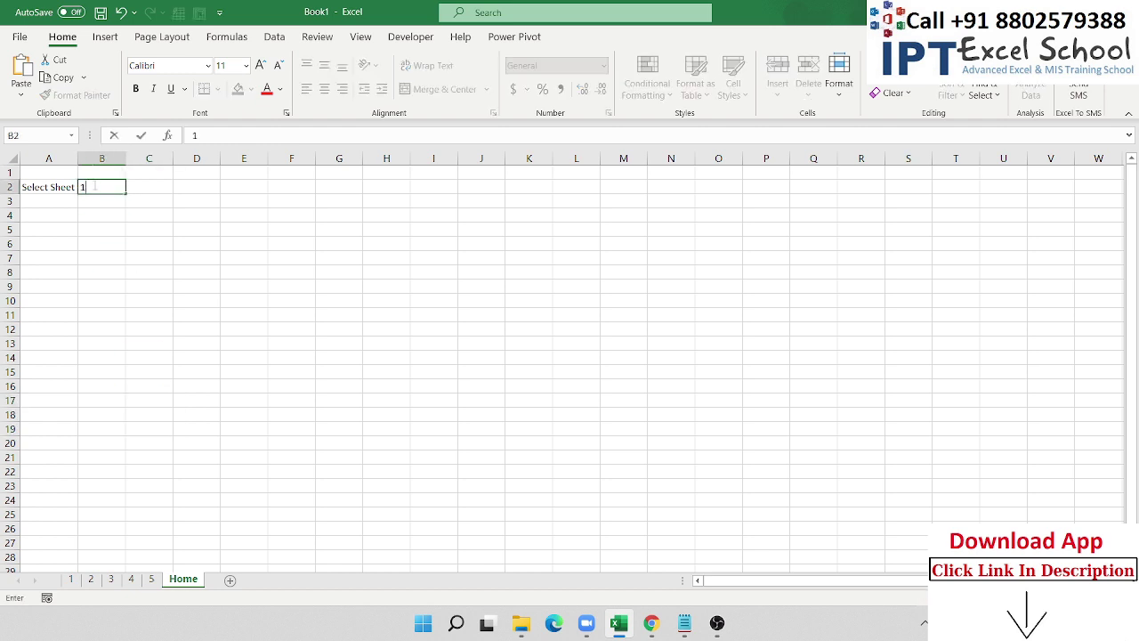
{"action": "key", "text": "Return"}
{"action": "left_click", "coordinate": [93, 185]}
{"action": "key", "text": "Tab"}
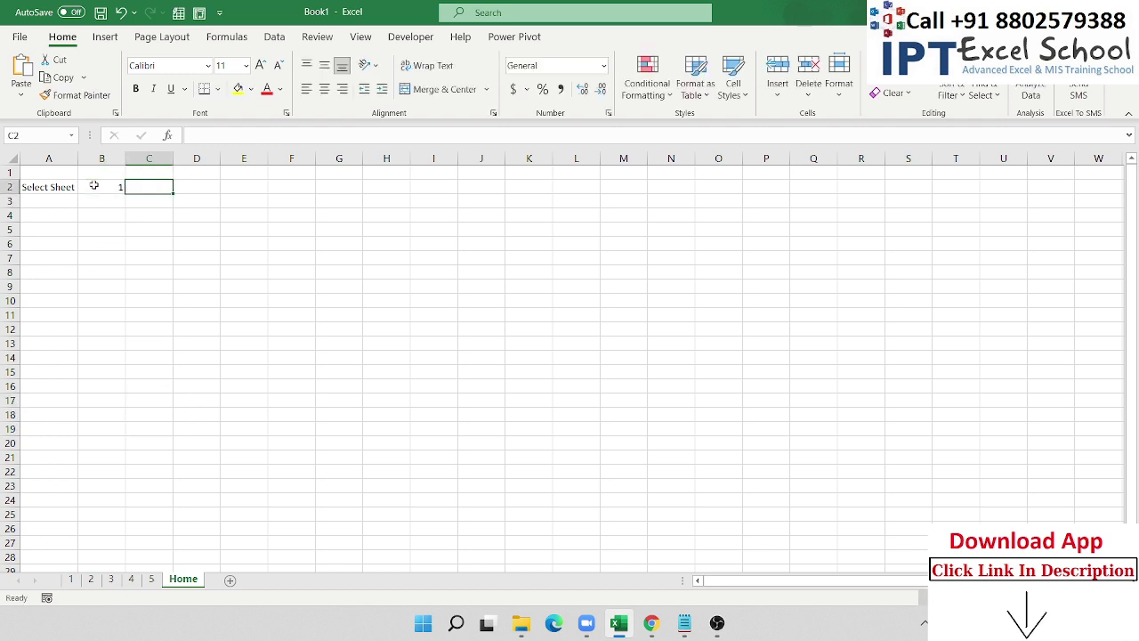
{"action": "type", "text": "Goto"}
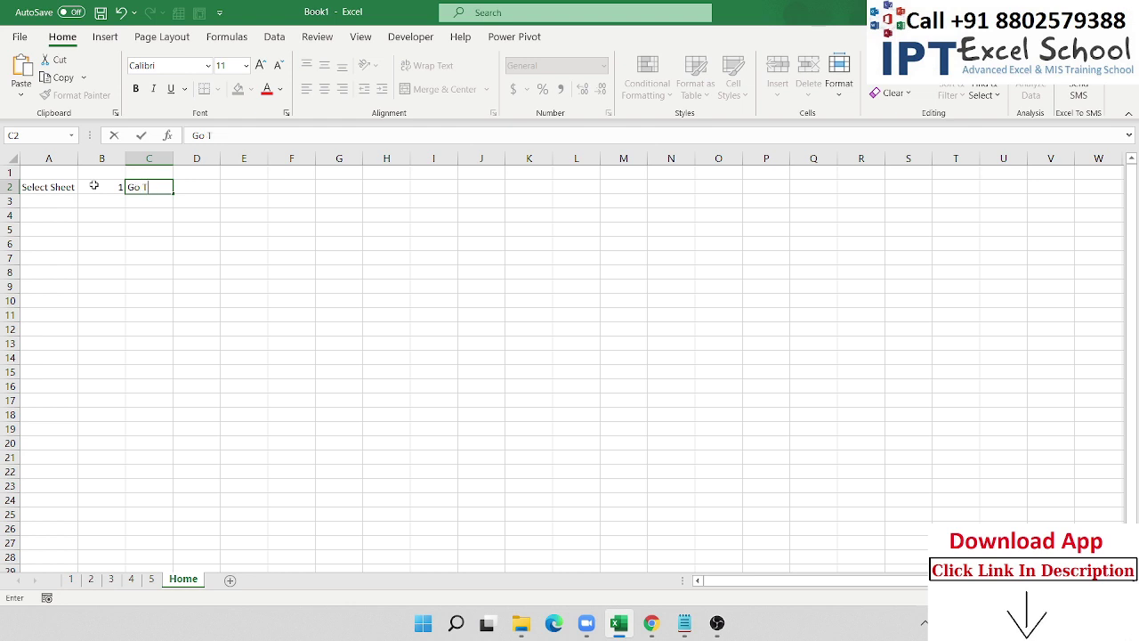
{"action": "key", "text": "Return"}
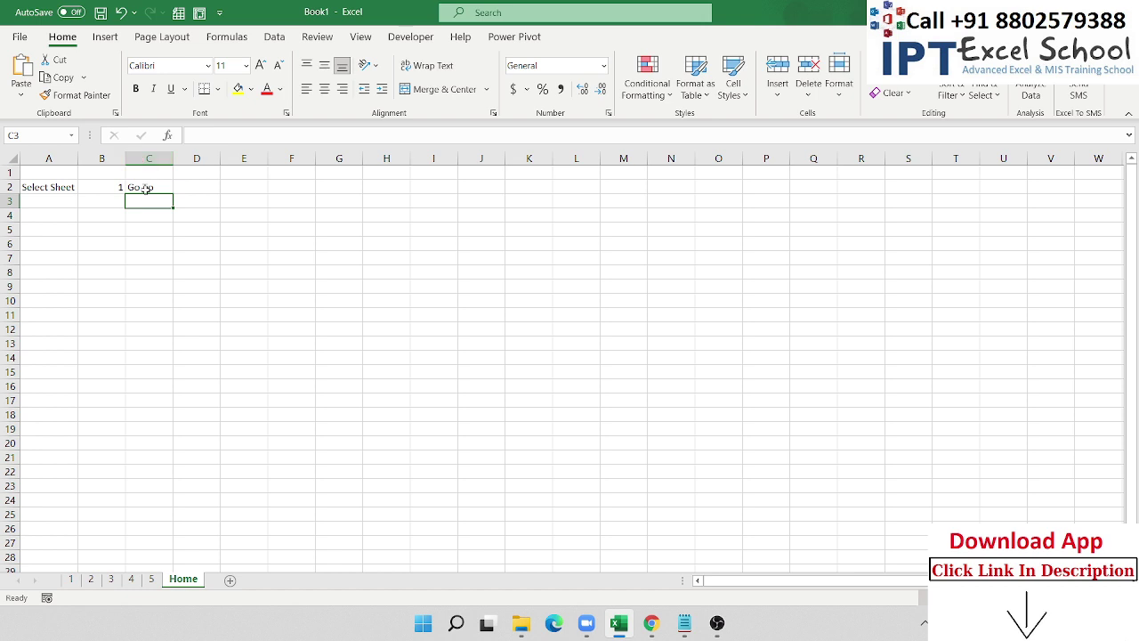
{"action": "left_click", "coordinate": [146, 188]}
Check sheet 1, then change the sheet number in Home's B2 to 2.
{"action": "left_click", "coordinate": [73, 584]}
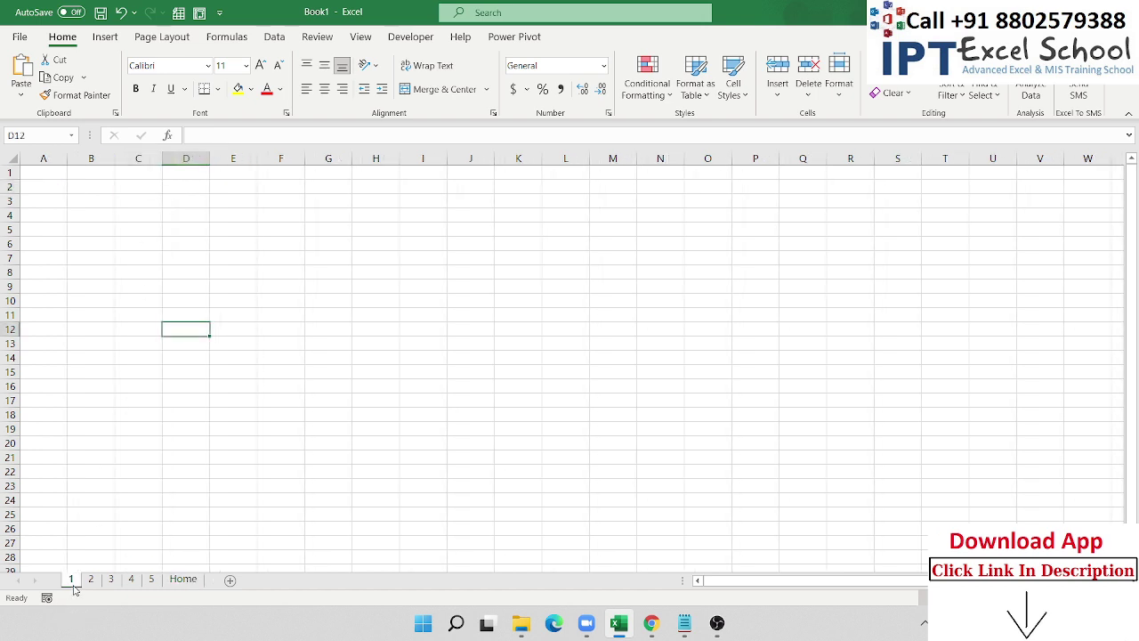
{"action": "left_click", "coordinate": [196, 584]}
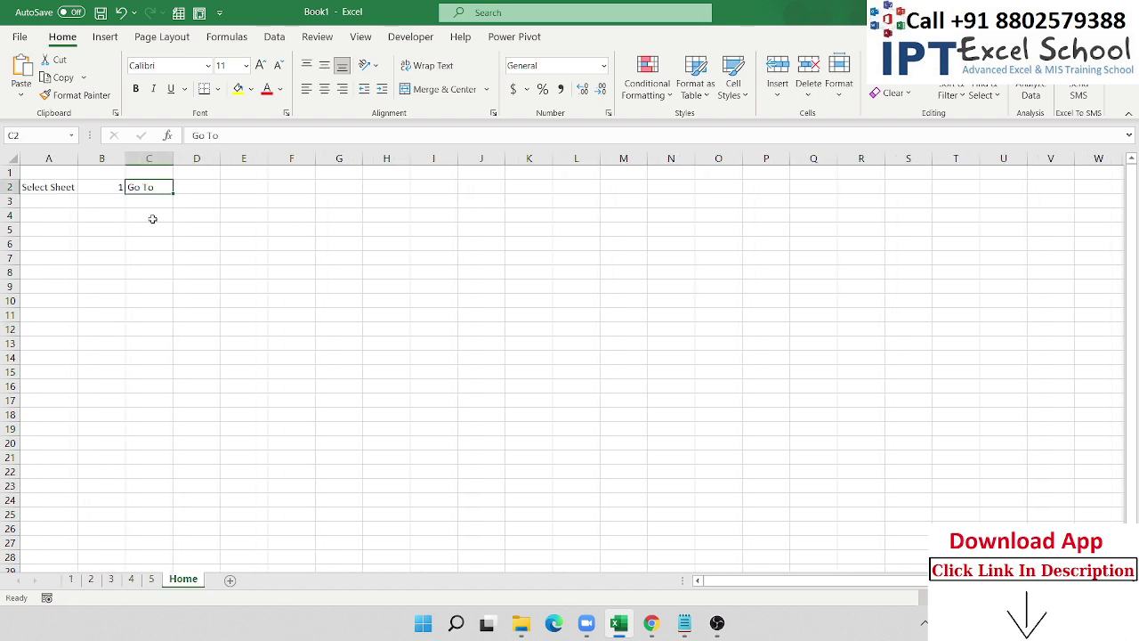
{"action": "left_click", "coordinate": [107, 185]}
{"action": "type", "text": "2"}
{"action": "key", "text": "Return"}
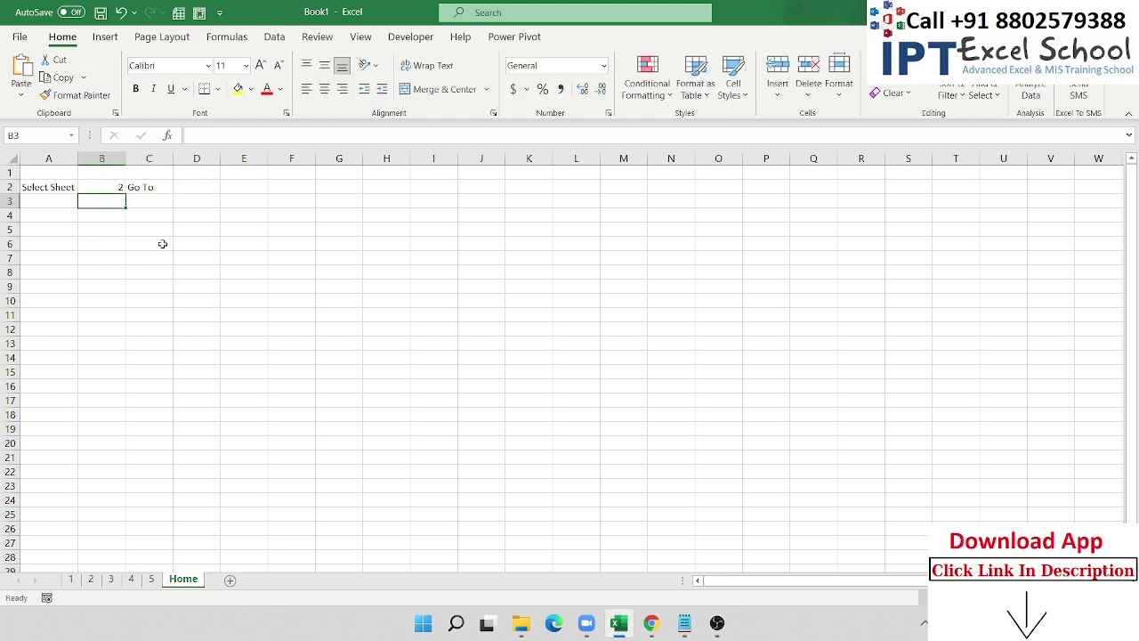
Look through sheets 2 to 5, then return to C2 on the Home sheet.
{"action": "left_click", "coordinate": [159, 188]}
{"action": "left_click", "coordinate": [92, 579]}
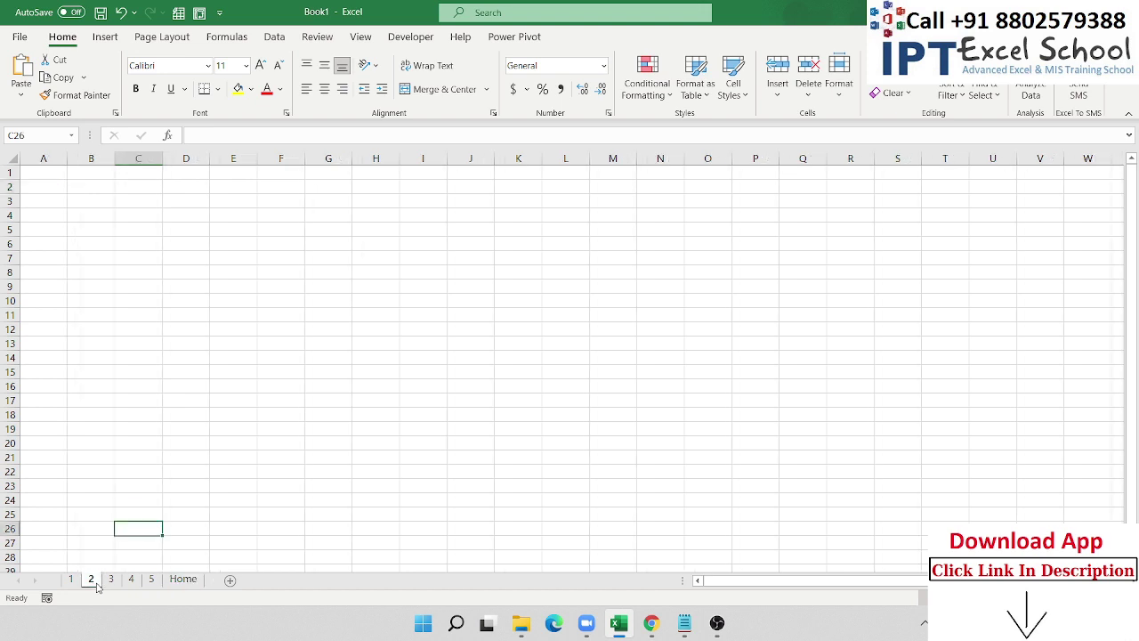
{"action": "left_click", "coordinate": [113, 580]}
{"action": "left_click", "coordinate": [131, 580]}
{"action": "left_click", "coordinate": [152, 580]}
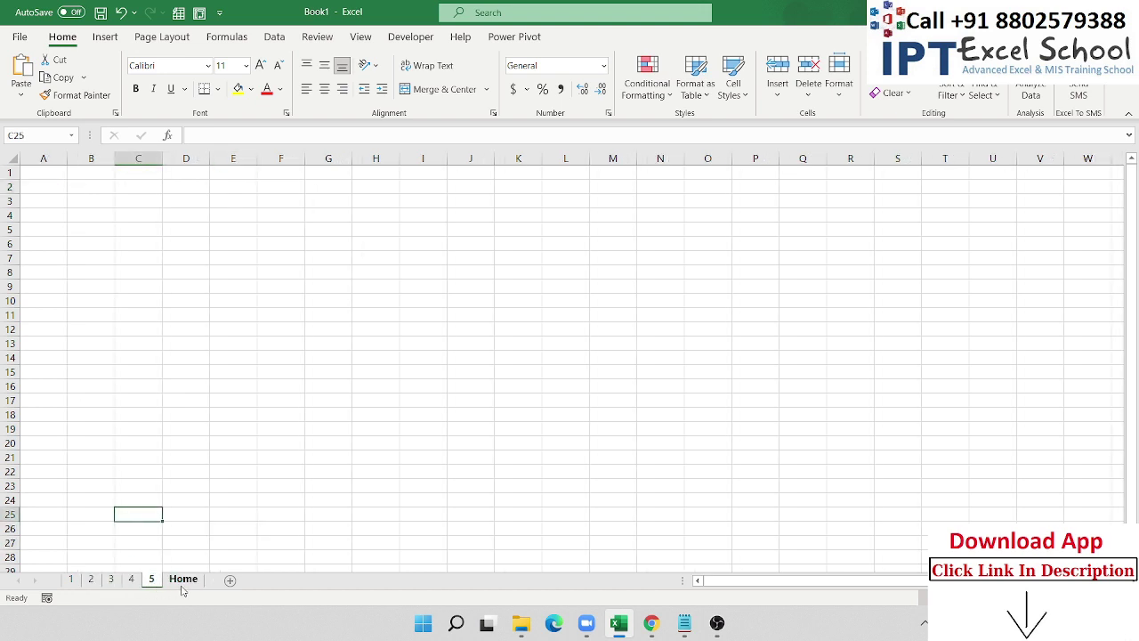
{"action": "left_click", "coordinate": [182, 579]}
{"action": "left_click", "coordinate": [97, 194]}
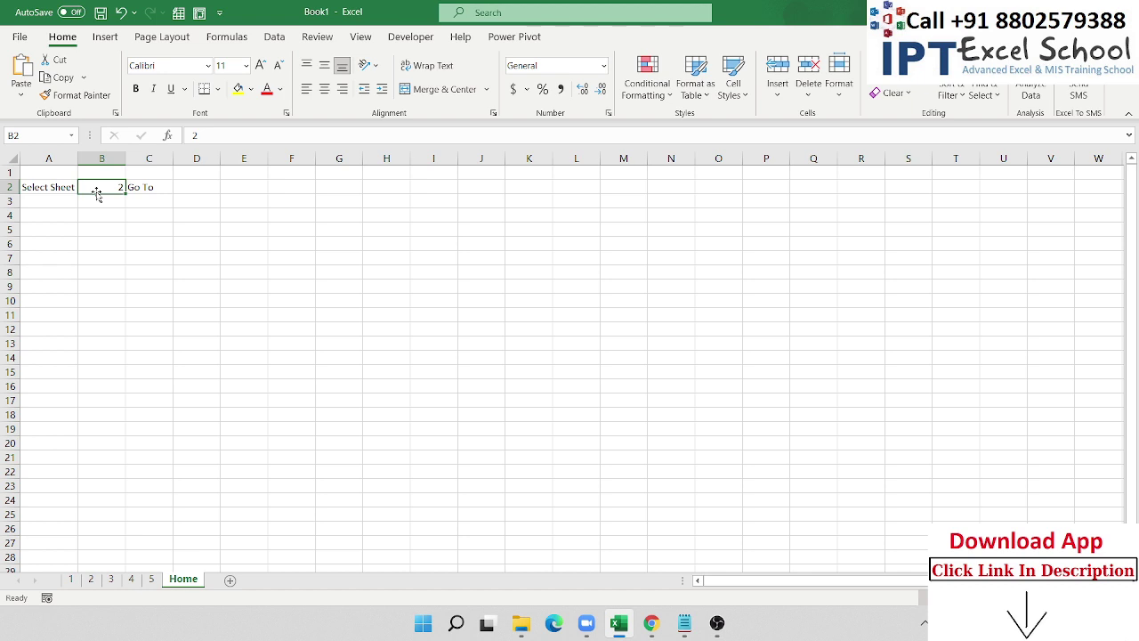
{"action": "left_click", "coordinate": [164, 191]}
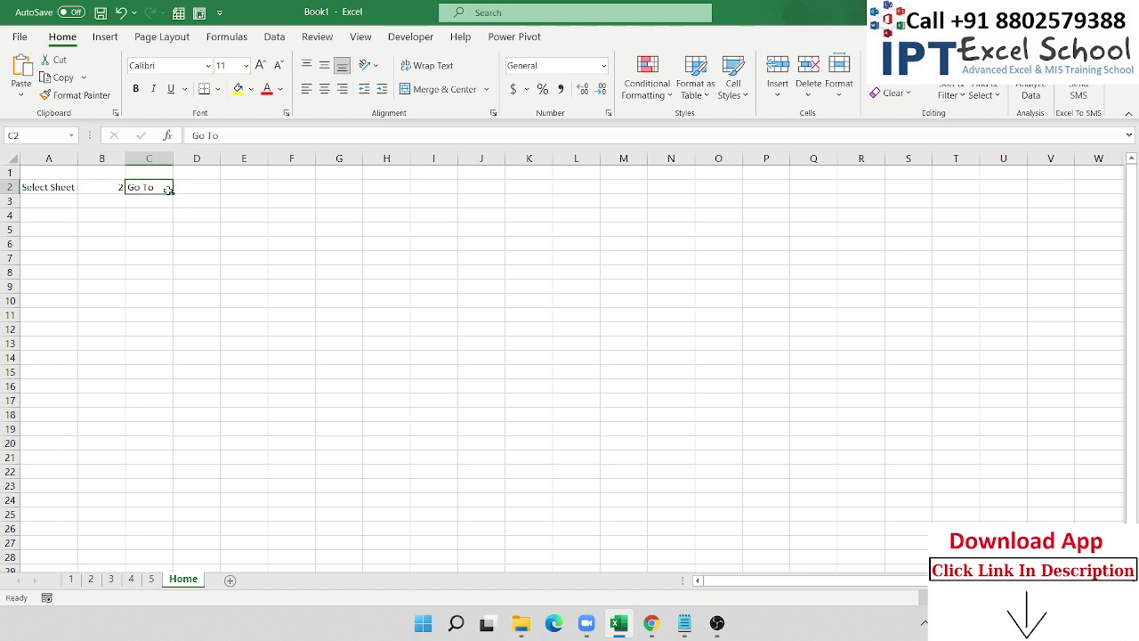
Link the Go To text in C2 to cell A1 of sheet '1' in this document.
{"action": "left_click", "coordinate": [105, 37]}
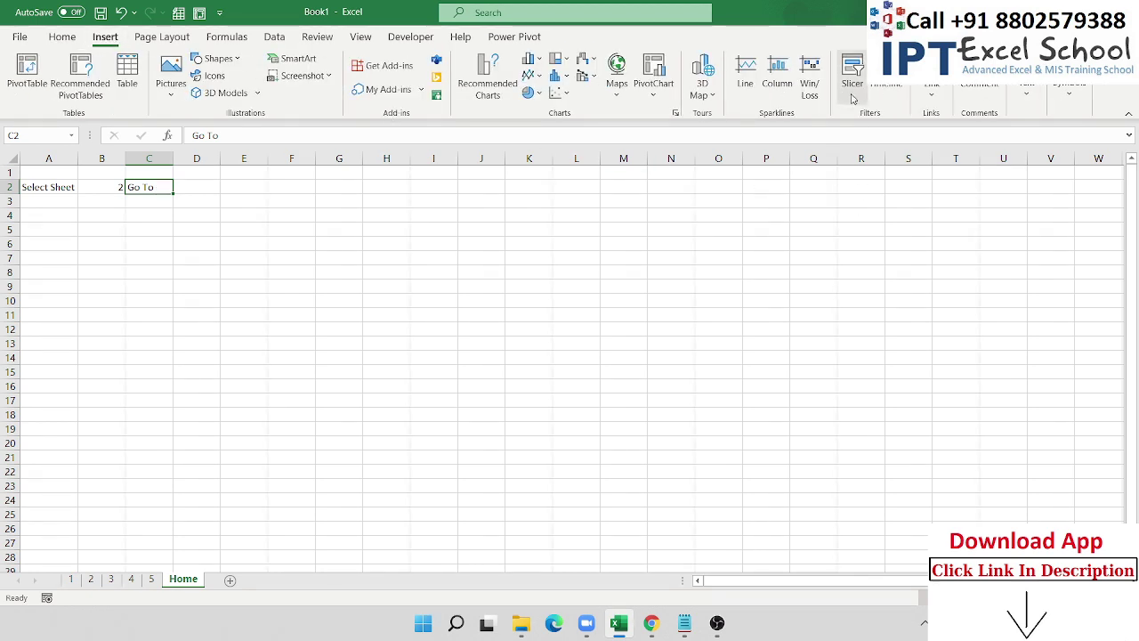
{"action": "left_click", "coordinate": [932, 89]}
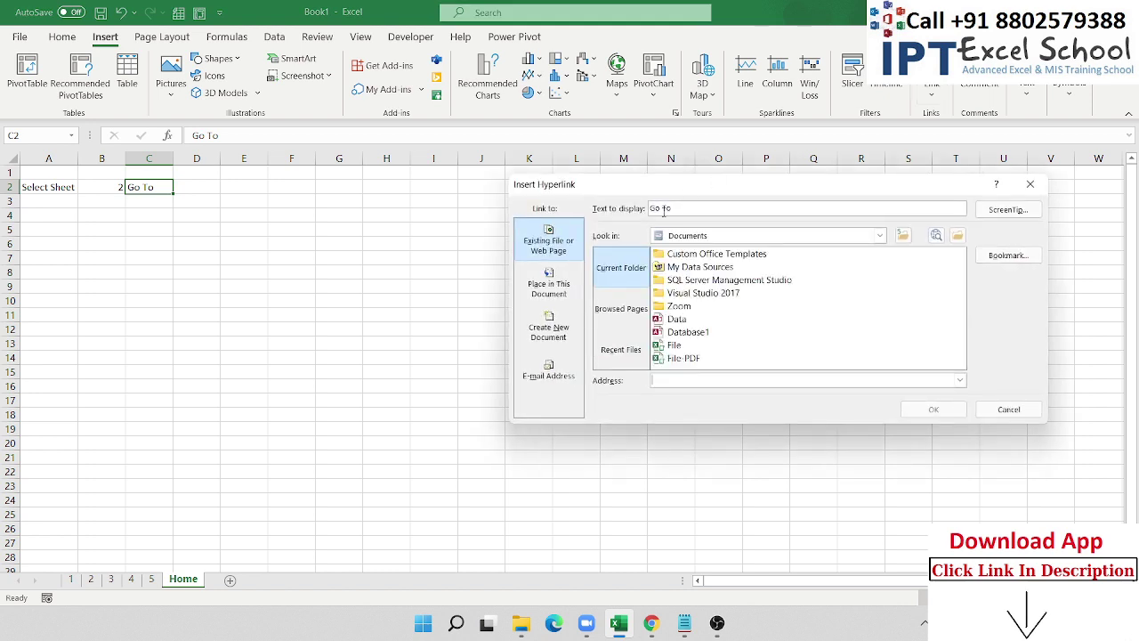
{"action": "left_click_drag", "start_coordinate": [624, 186], "coordinate": [430, 181]}
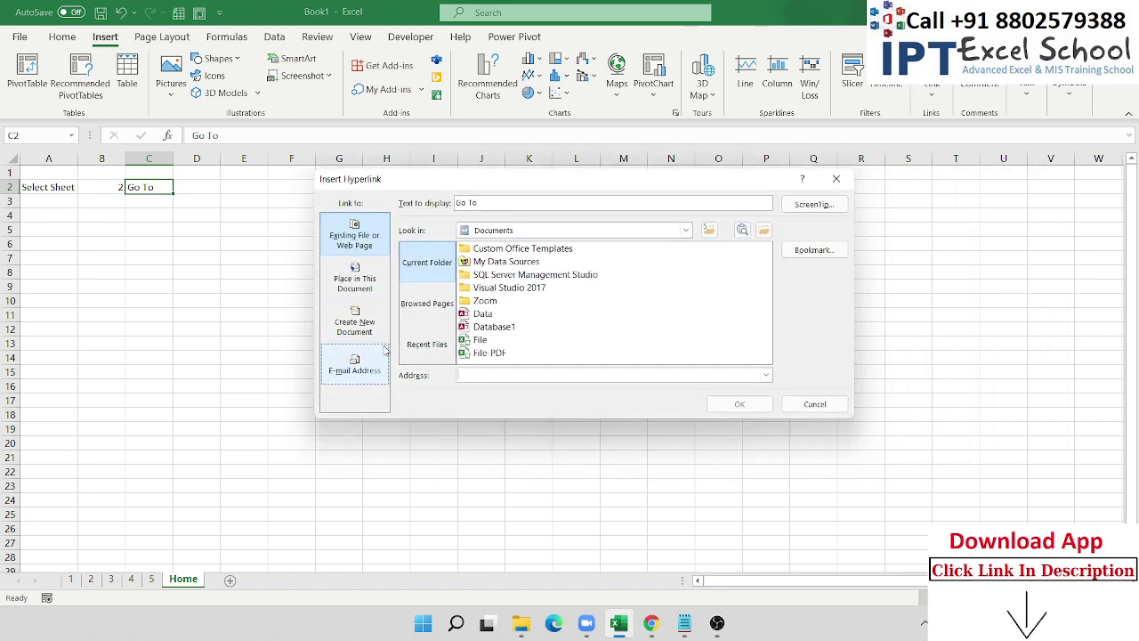
{"action": "left_click", "coordinate": [356, 294]}
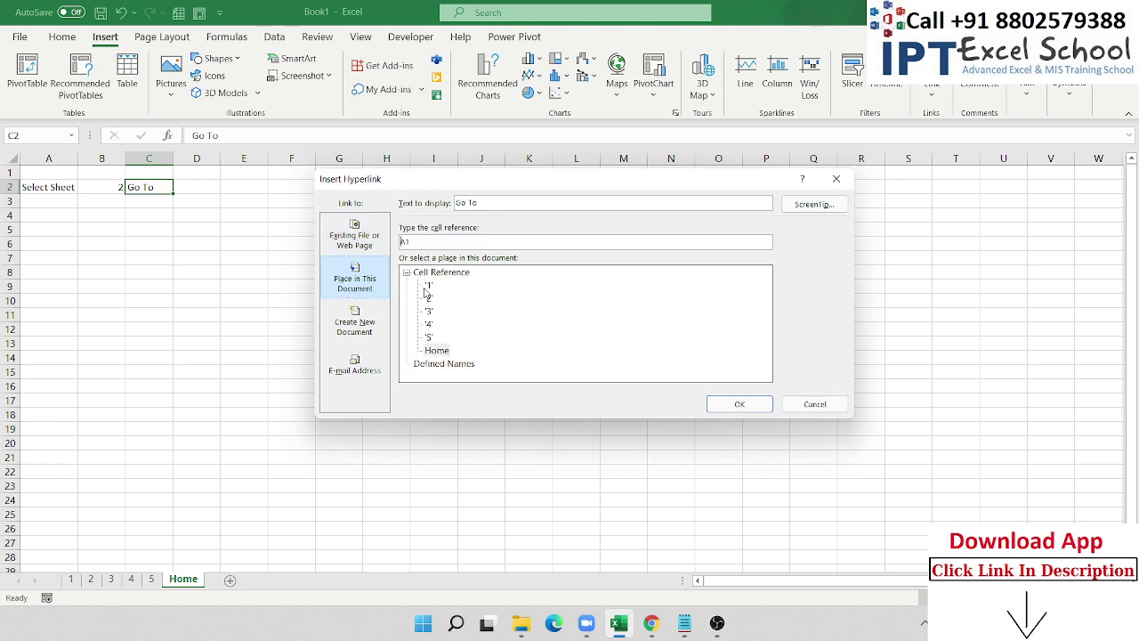
{"action": "left_click", "coordinate": [428, 285]}
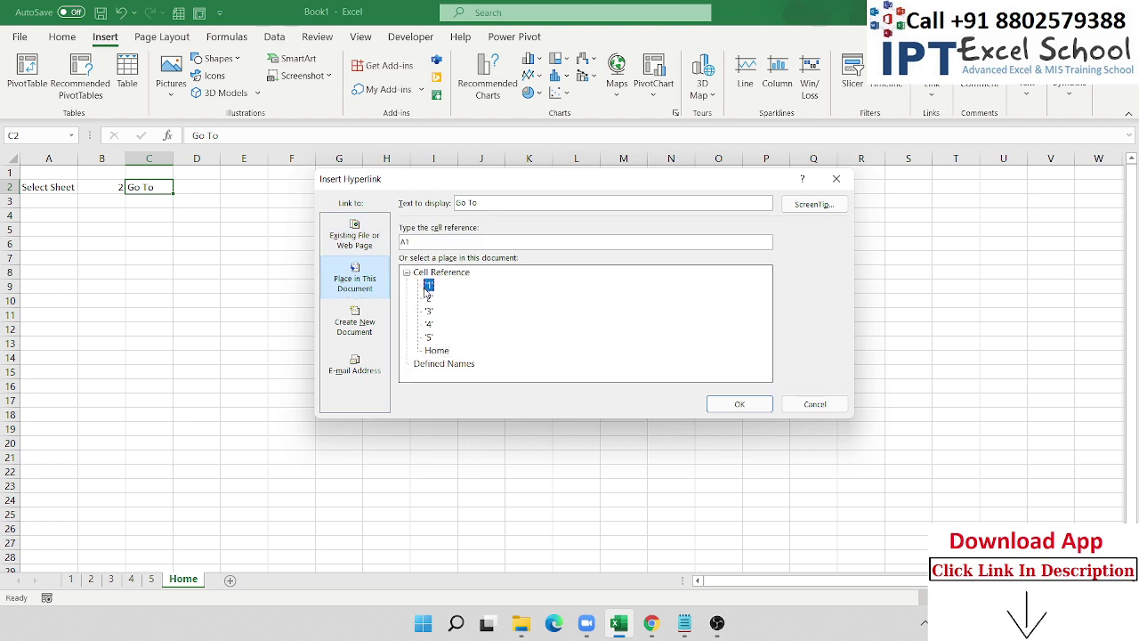
{"action": "left_click", "coordinate": [752, 405]}
{"action": "left_click", "coordinate": [233, 241]}
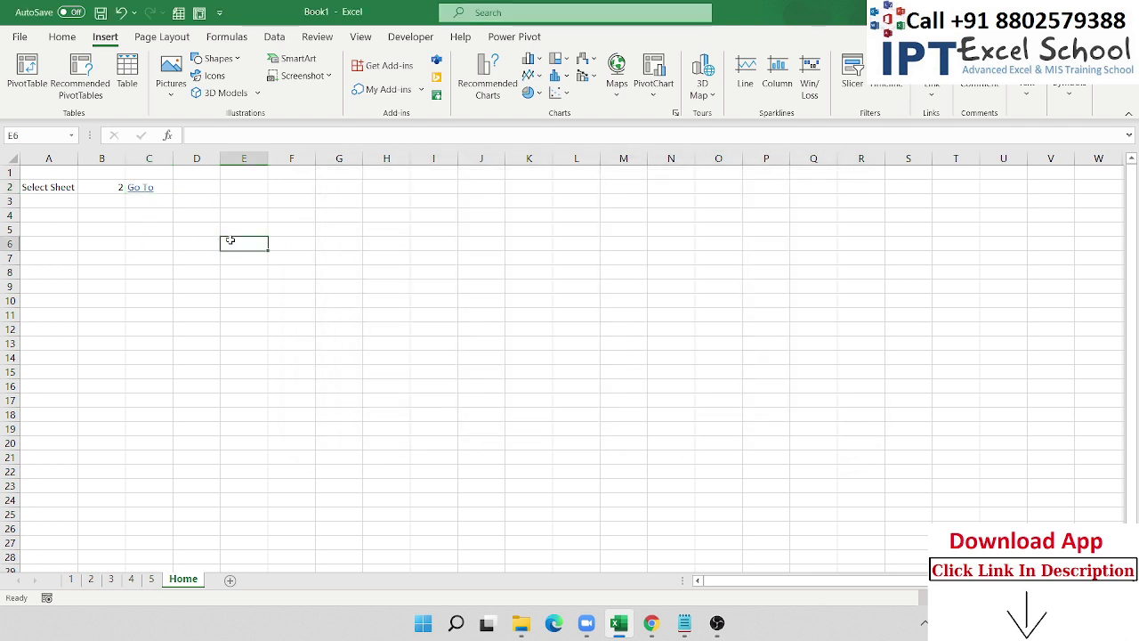
{"action": "left_click", "coordinate": [137, 190]}
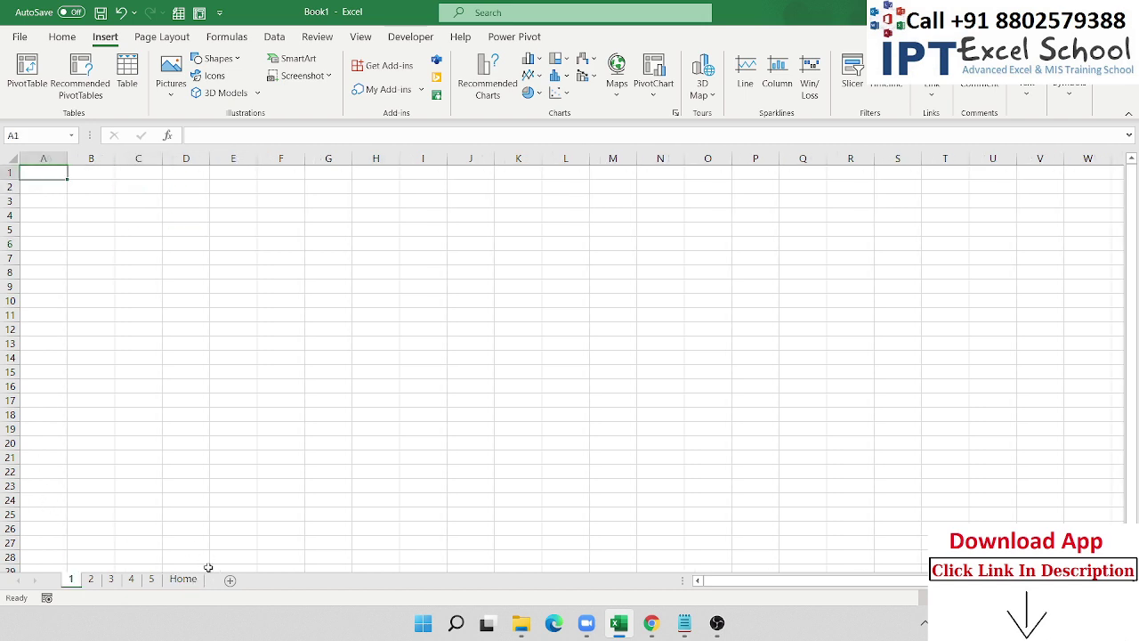
{"action": "left_click", "coordinate": [183, 579]}
{"action": "left_click", "coordinate": [117, 188]}
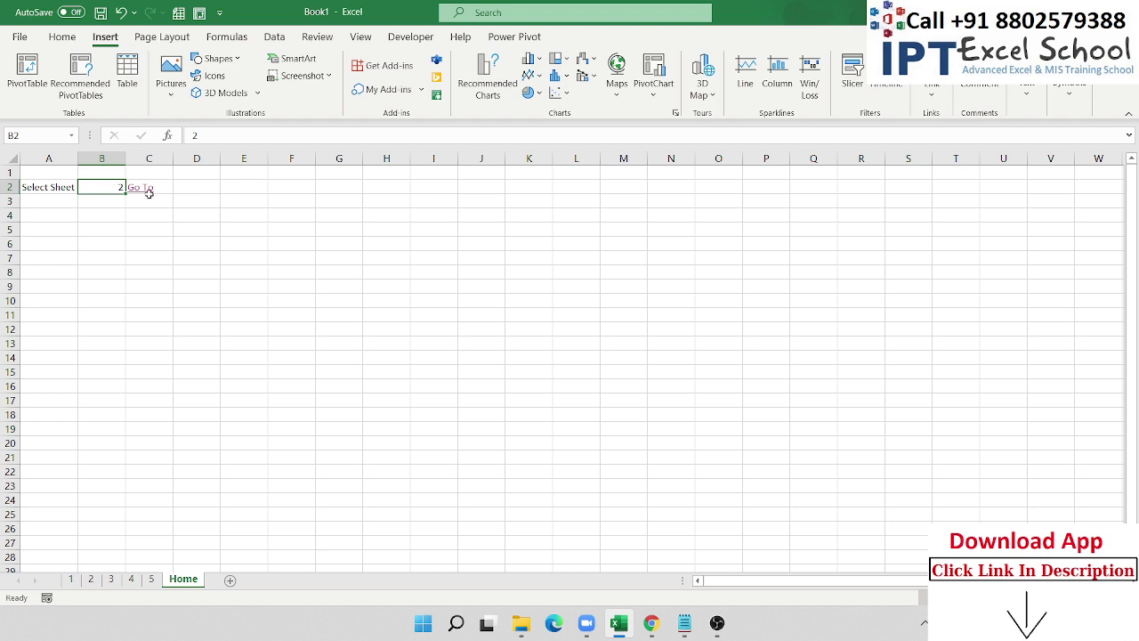
{"action": "left_click", "coordinate": [160, 187]}
{"action": "right_click", "coordinate": [160, 187]}
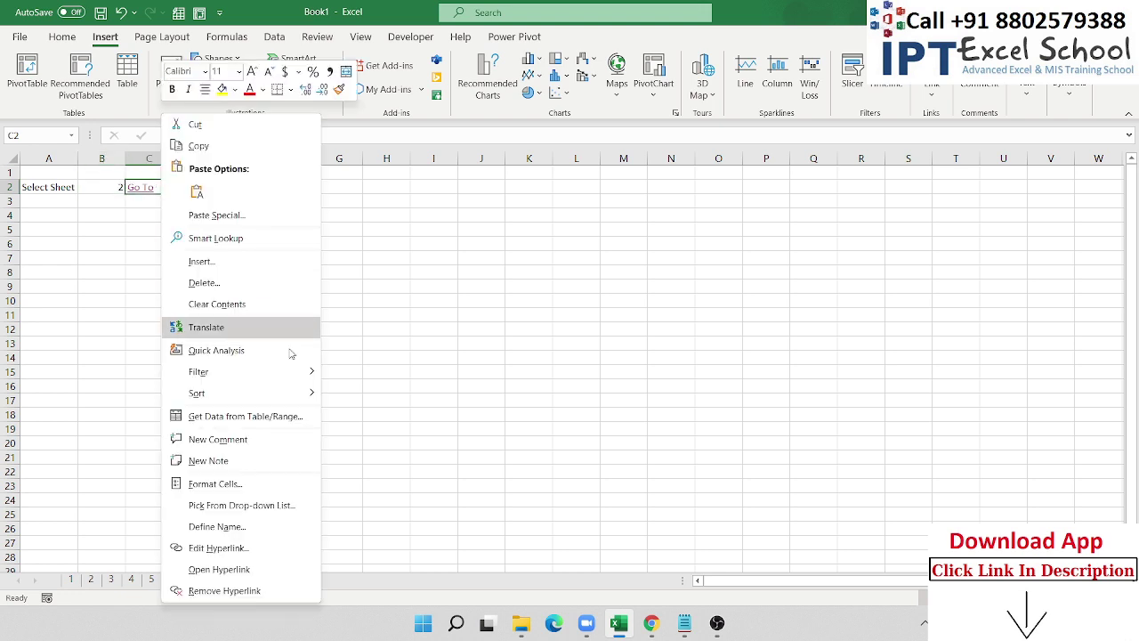
{"action": "left_click", "coordinate": [253, 548]}
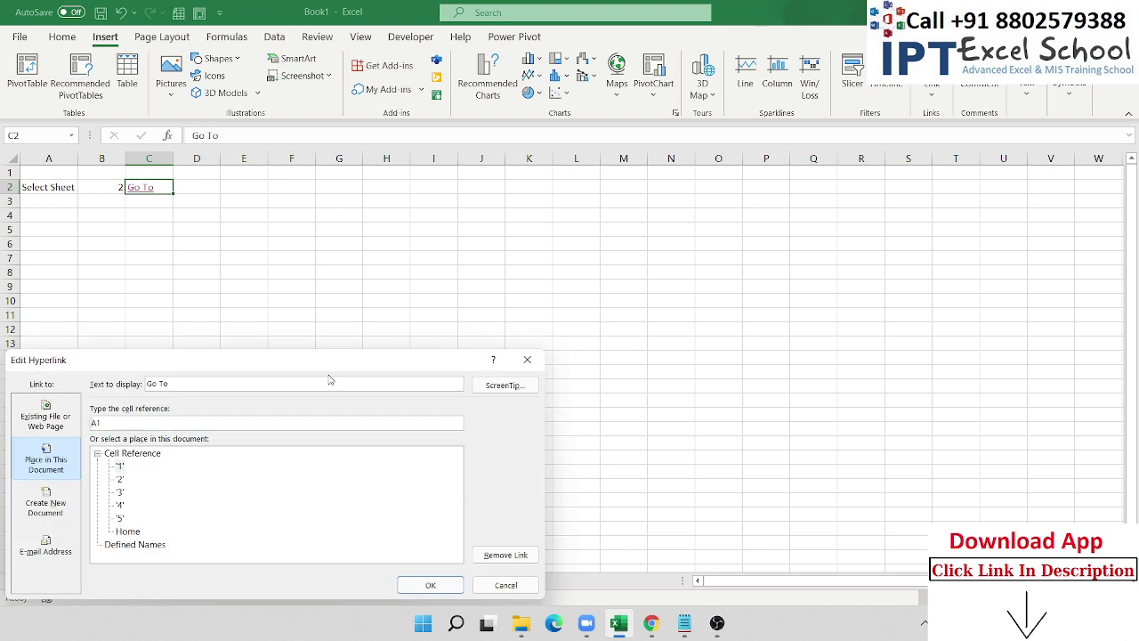
{"action": "left_click", "coordinate": [536, 287]}
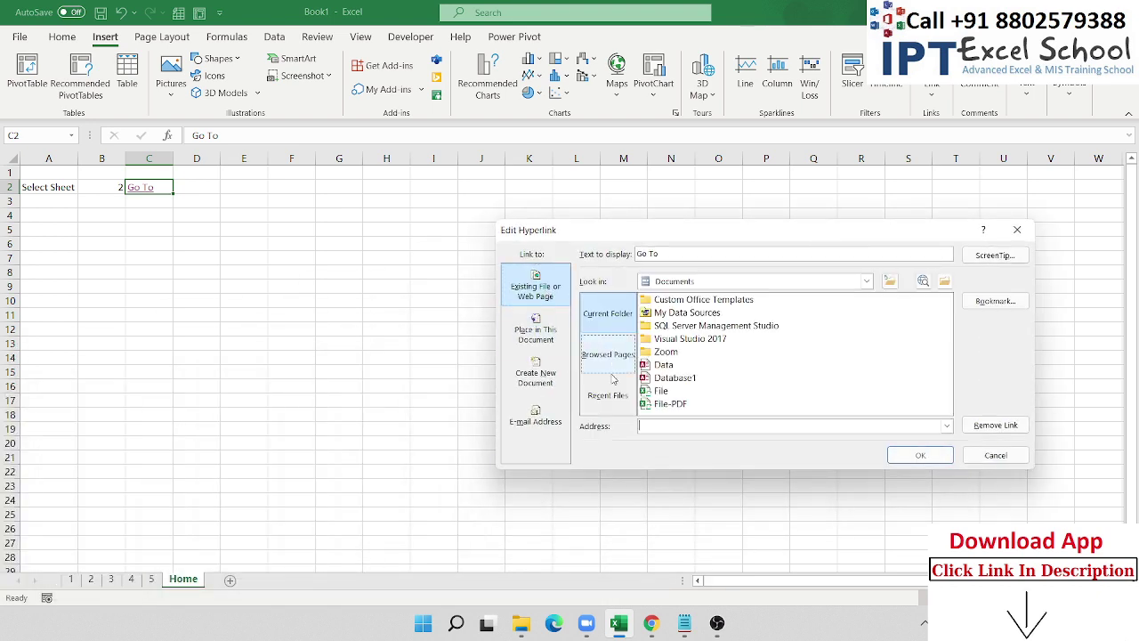
{"action": "left_click", "coordinate": [545, 414]}
{"action": "left_click", "coordinate": [552, 343]}
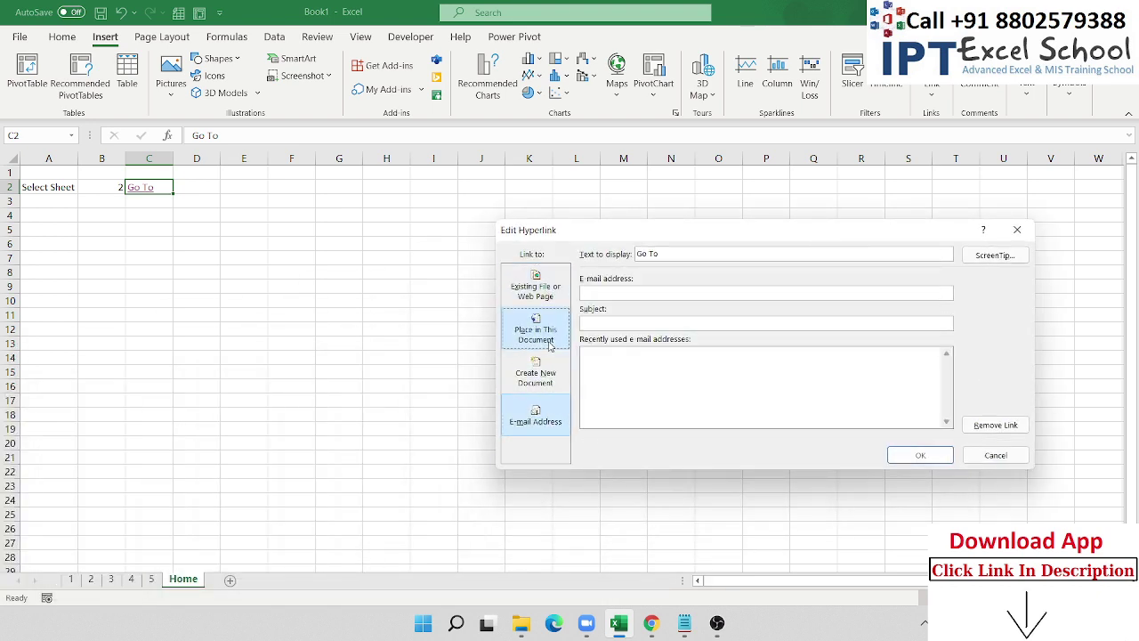
{"action": "left_click", "coordinate": [551, 295]}
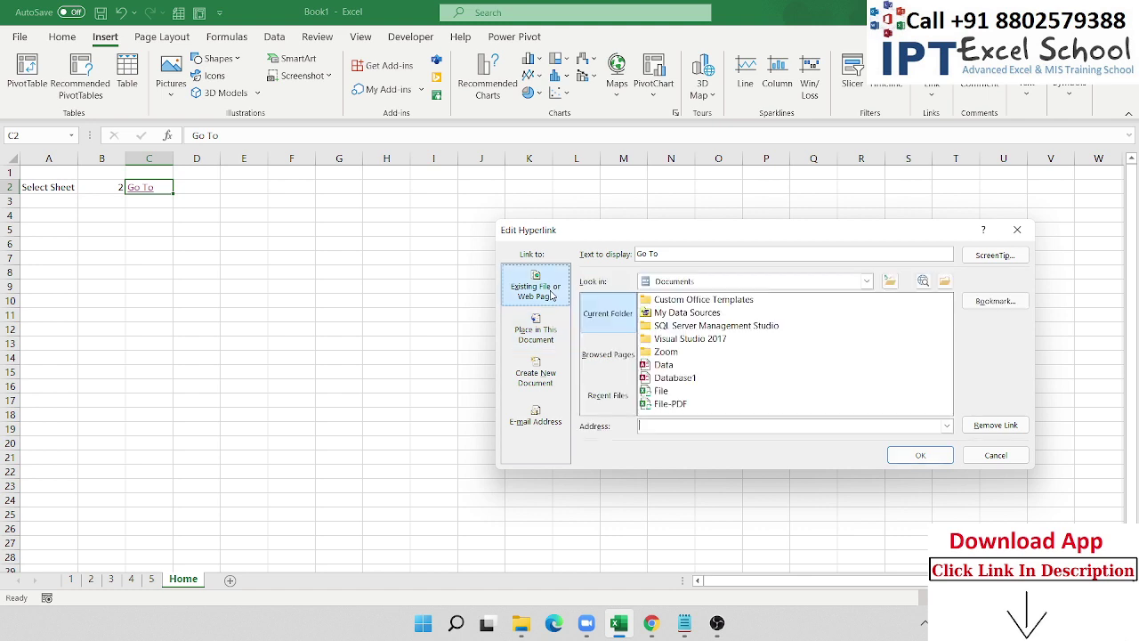
{"action": "left_click", "coordinate": [545, 343]}
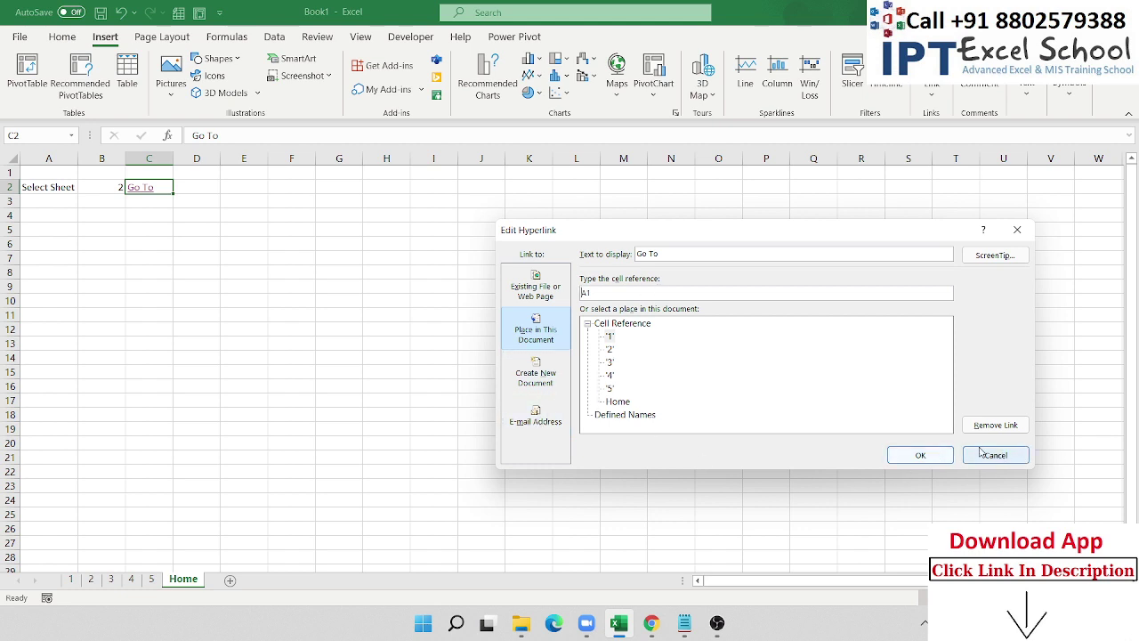
{"action": "left_click", "coordinate": [547, 394]}
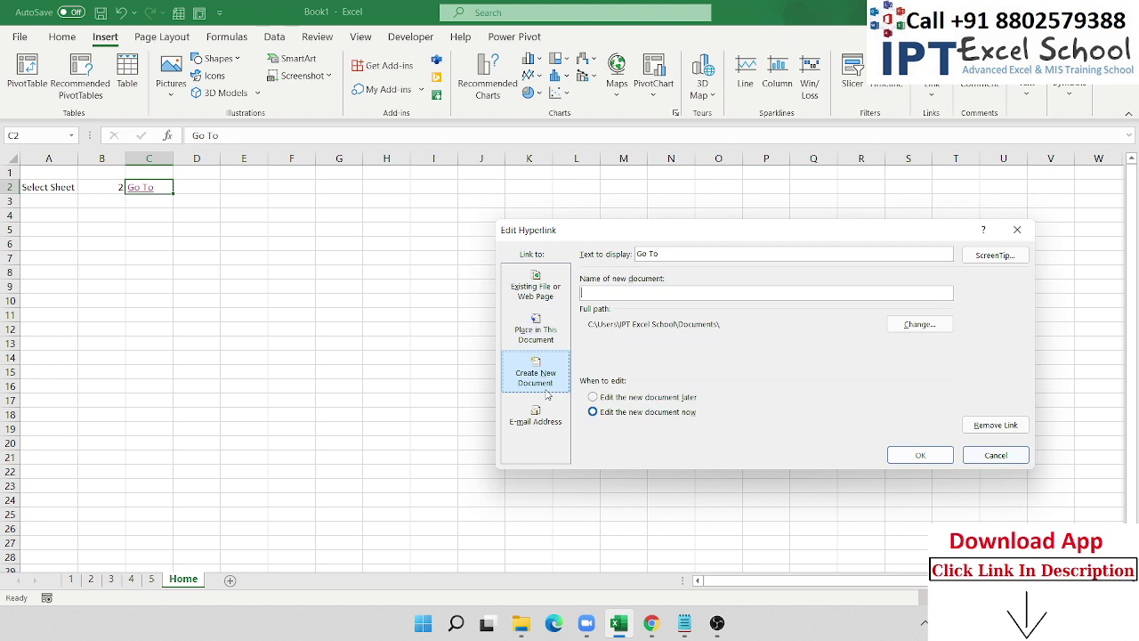
{"action": "left_click", "coordinate": [548, 339]}
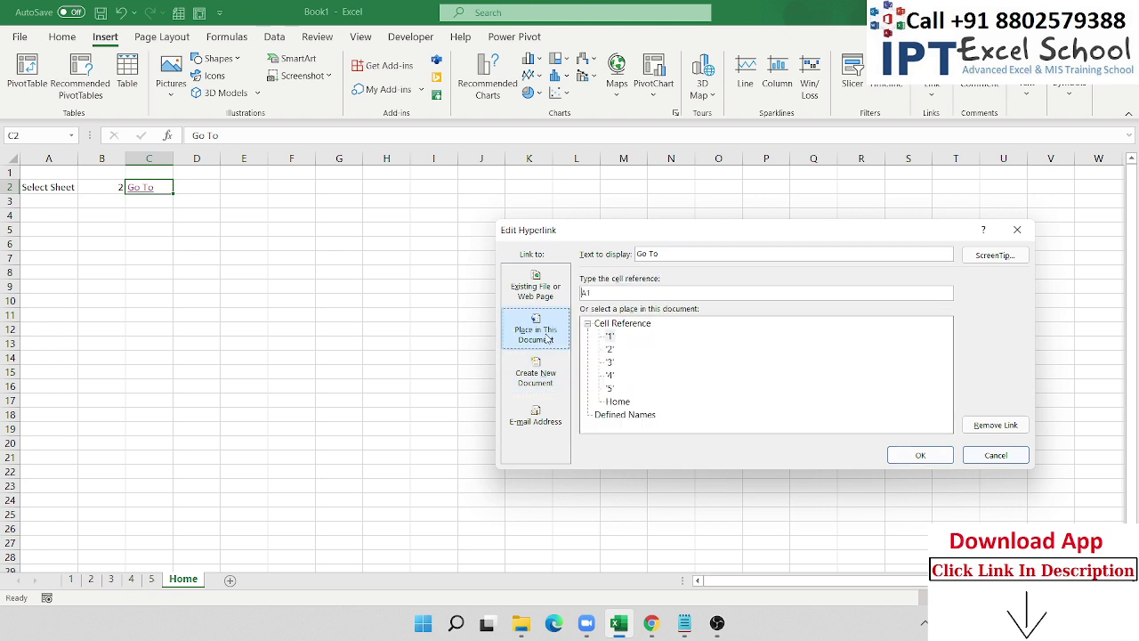
{"action": "left_click", "coordinate": [535, 286]}
{"action": "key", "text": "Escape"}
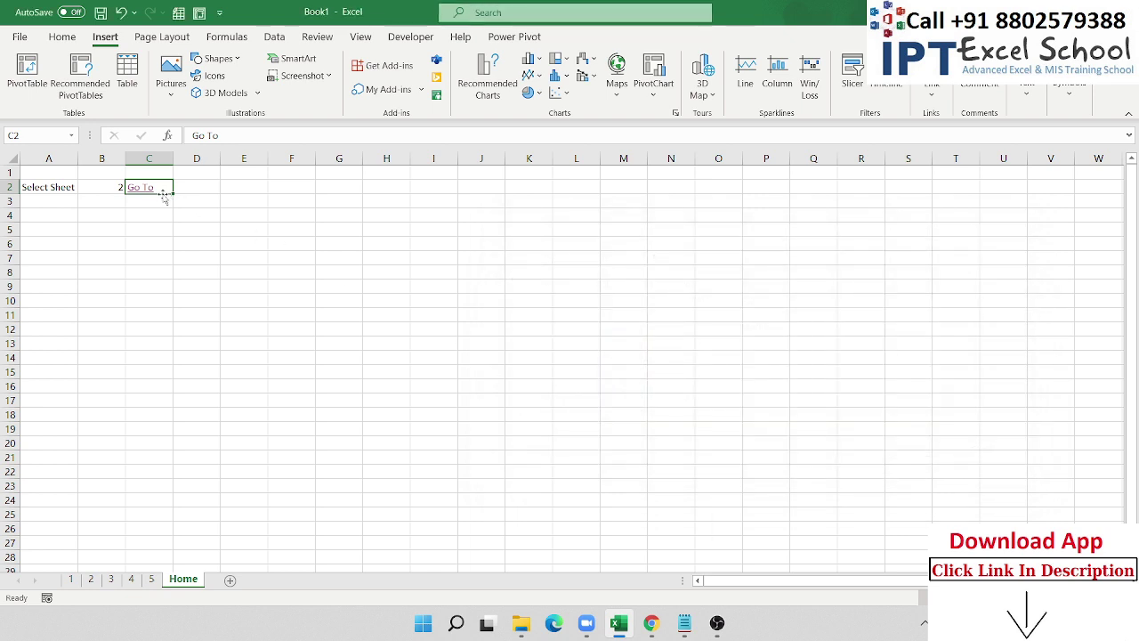
{"action": "right_click", "coordinate": [157, 196]}
{"action": "right_click", "coordinate": [138, 192]}
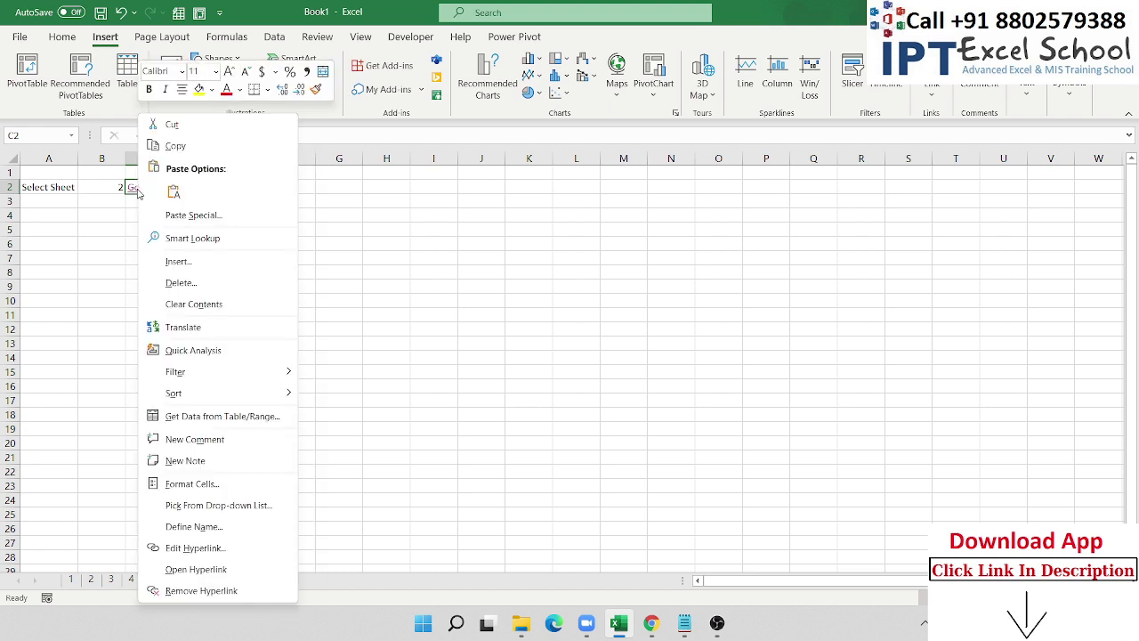
{"action": "key", "text": "Escape"}
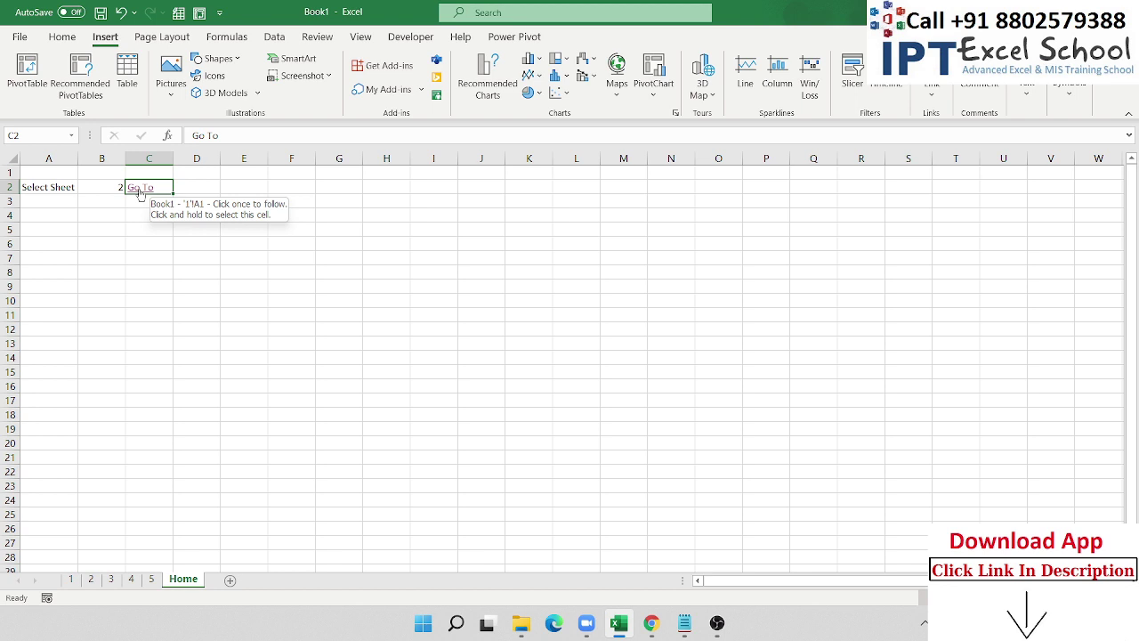
{"action": "right_click", "coordinate": [140, 193]}
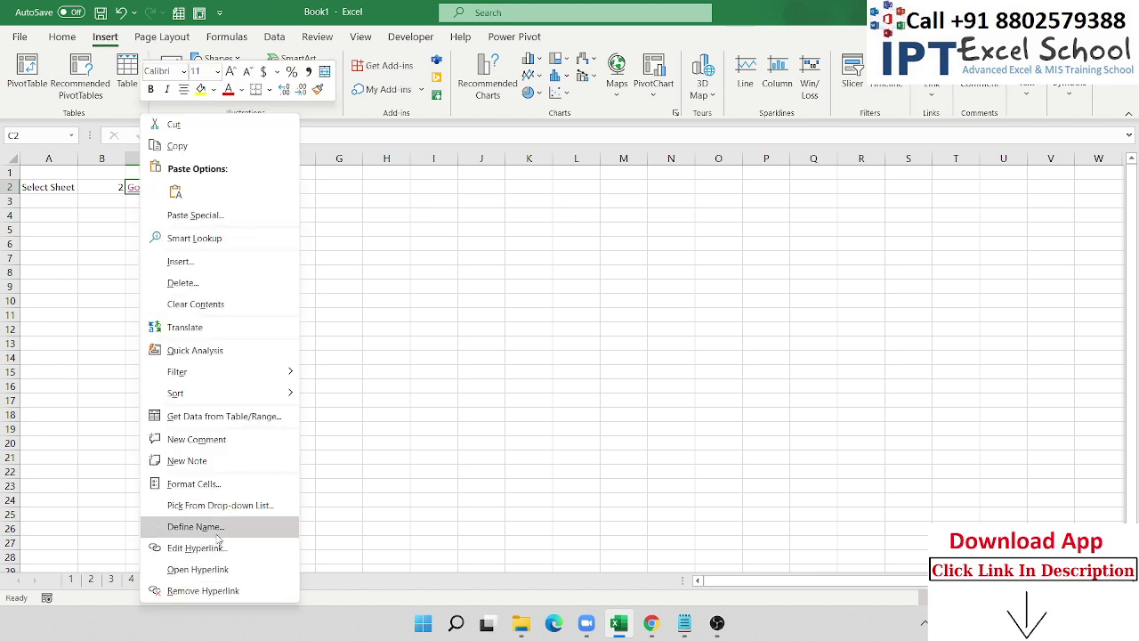
{"action": "left_click", "coordinate": [222, 549]}
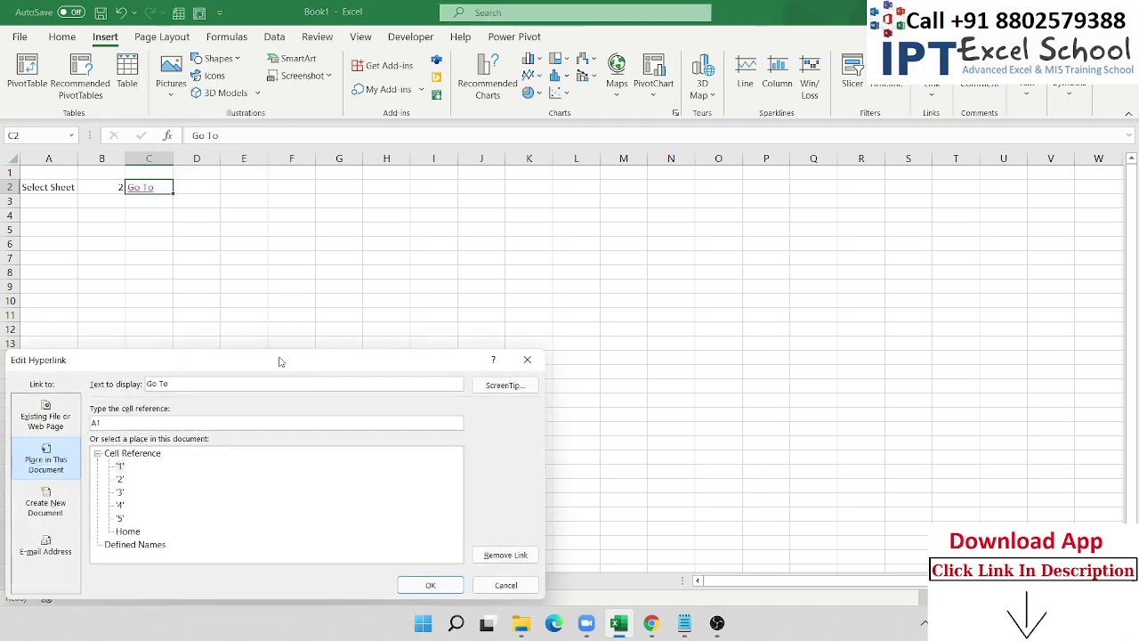
{"action": "left_click_drag", "start_coordinate": [283, 368], "coordinate": [709, 311]}
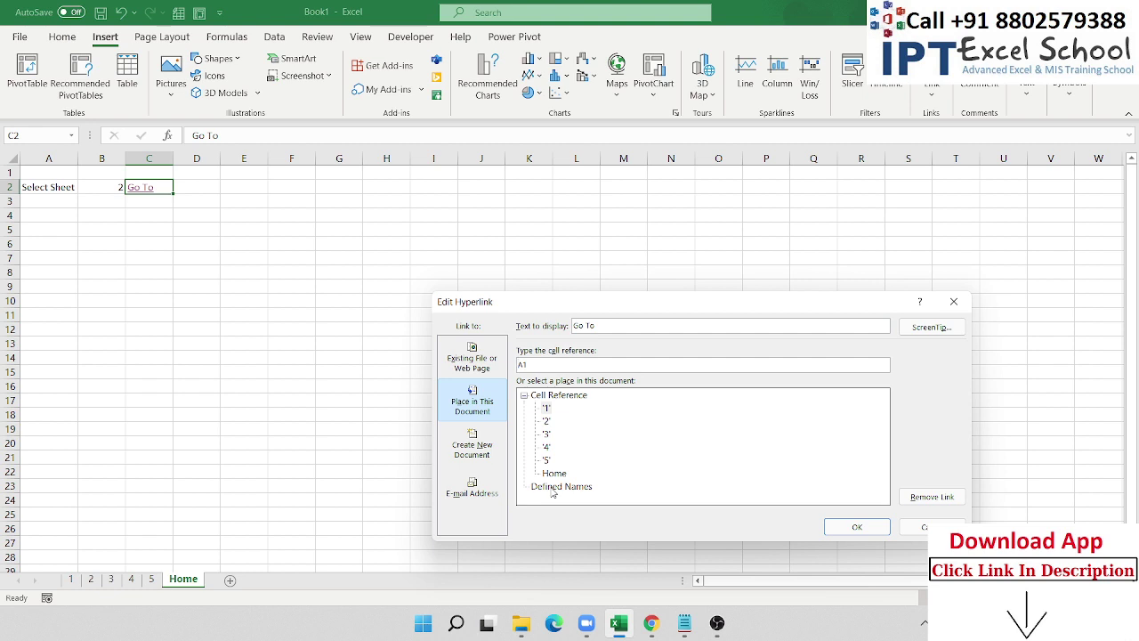
{"action": "key", "text": "Escape"}
Enter the sample address #1!A1 in cell D2.
{"action": "left_click", "coordinate": [214, 189]}
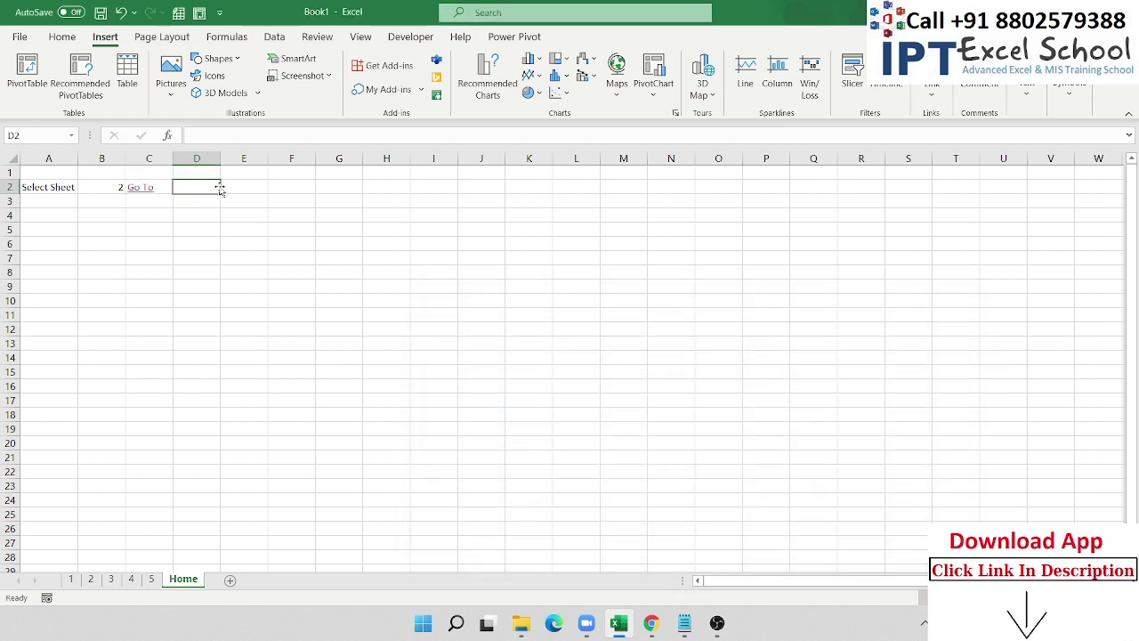
{"action": "type", "text": "#1!A"}
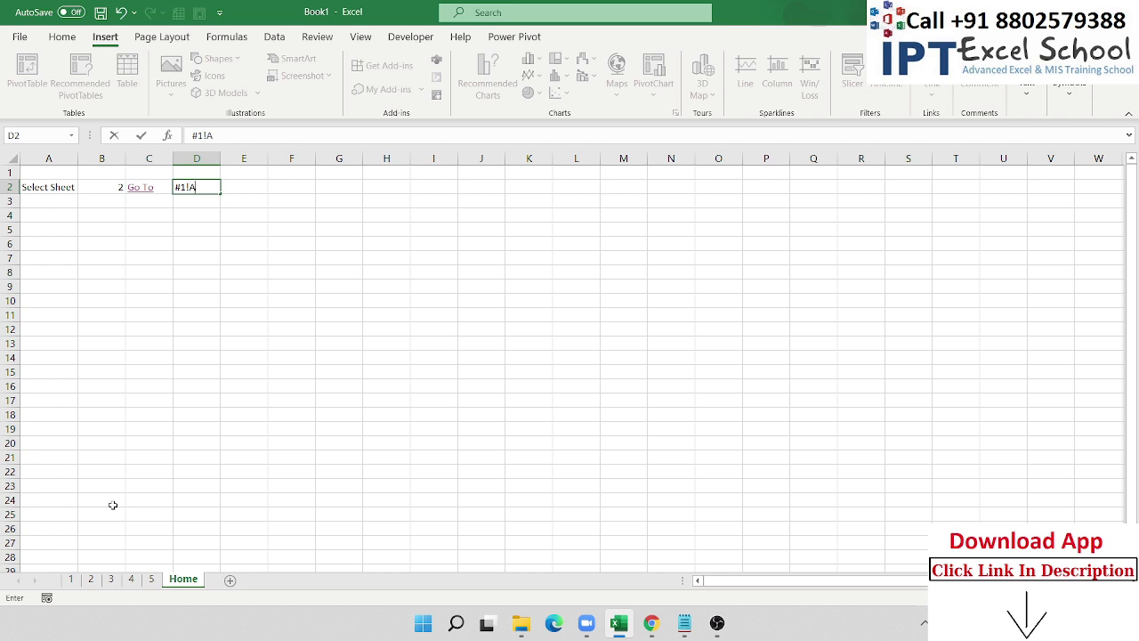
{"action": "type", "text": "1"}
{"action": "key", "text": "ctrl+Return"}
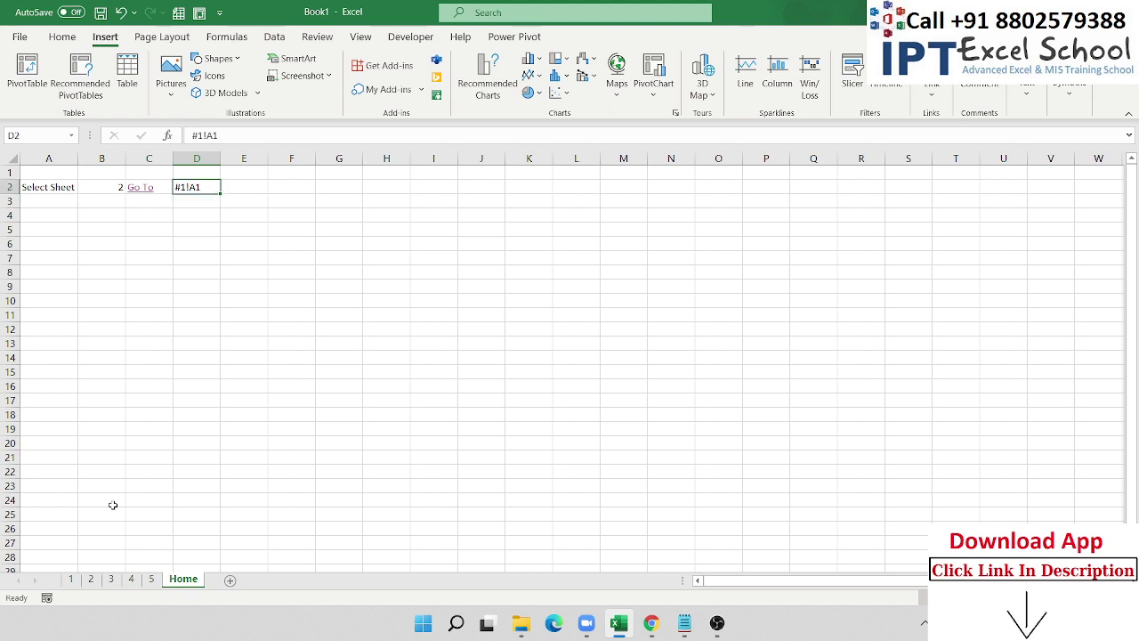
Build a C2 formula joining "#", B2's sheet number and "!A1".
{"action": "key", "text": "Left"}
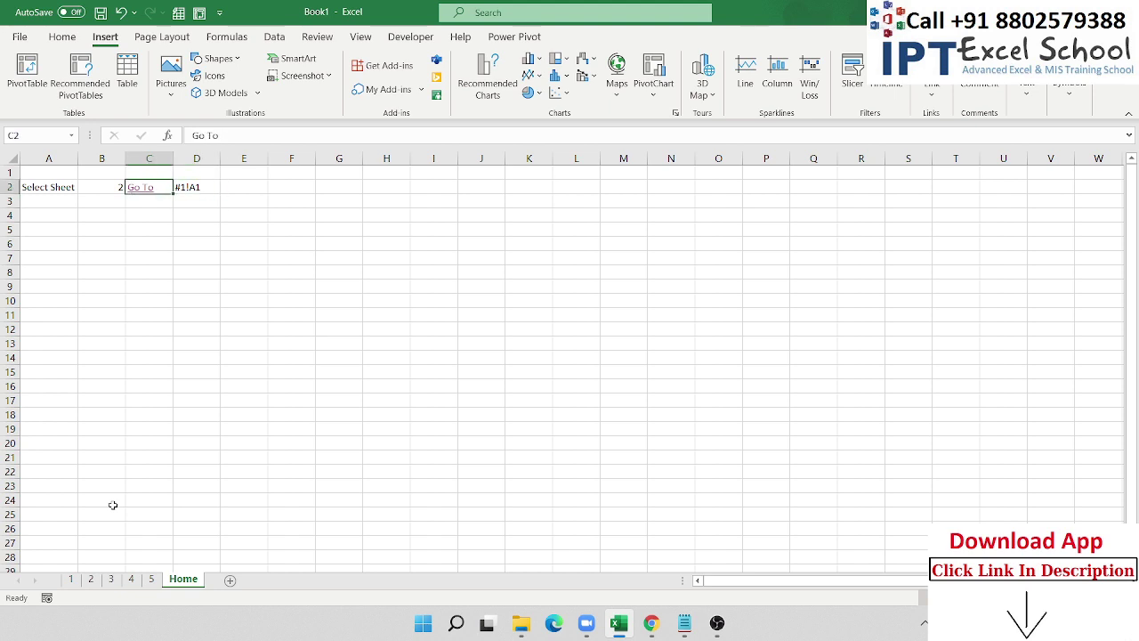
{"action": "type", "text": "=\""}
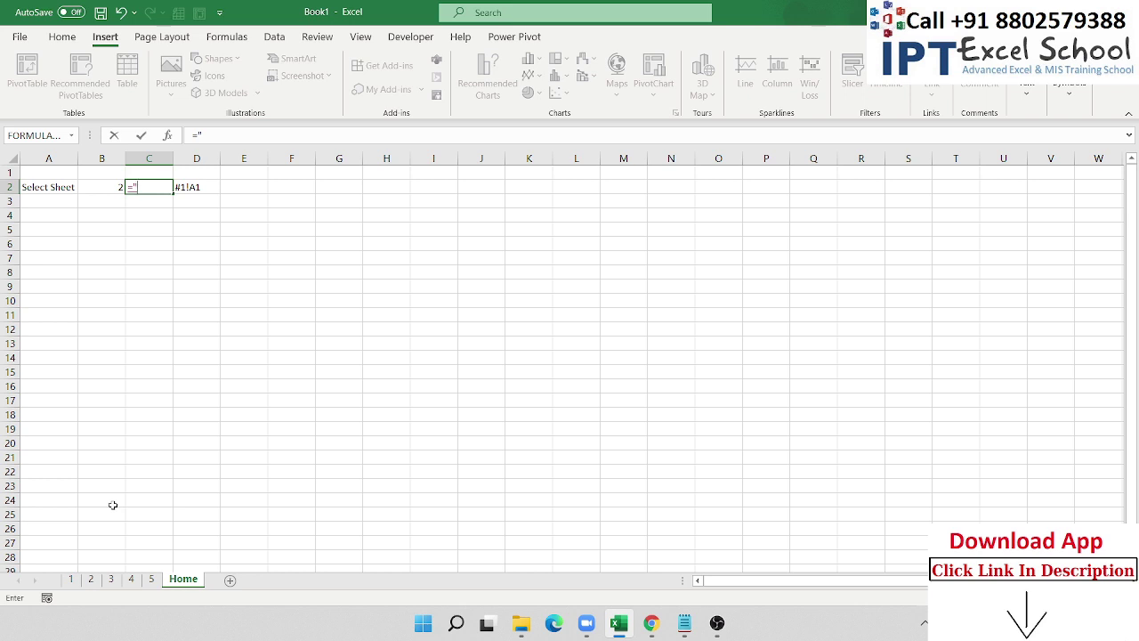
{"action": "type", "text": "1"}
{"action": "type", "text": "#"}
{"action": "type", "text": "&"}
{"action": "left_click", "coordinate": [107, 184]}
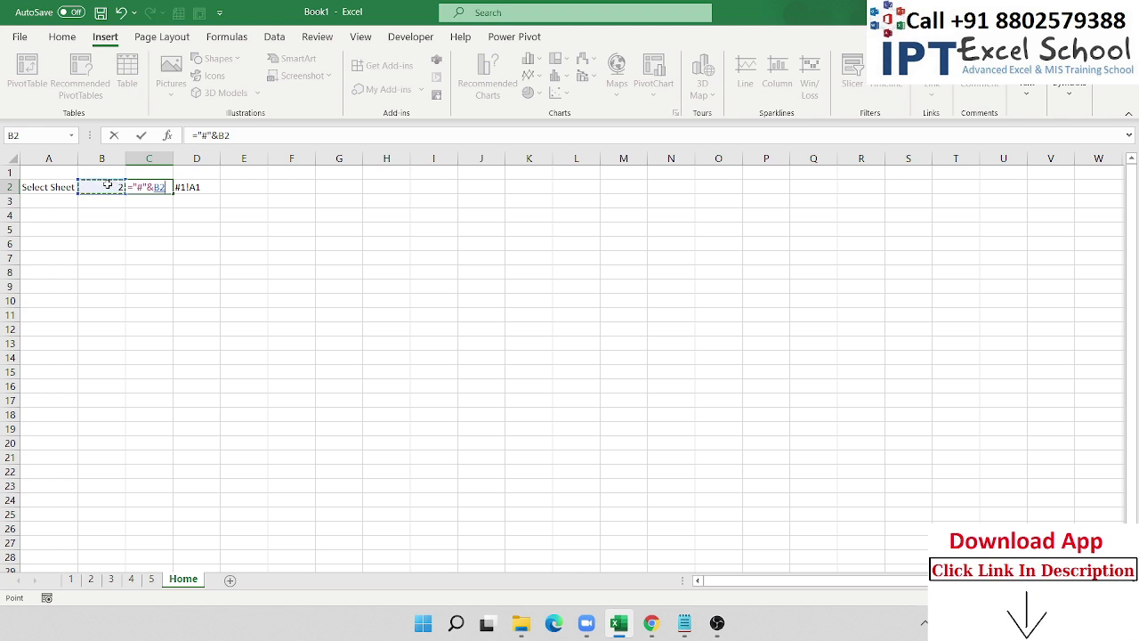
{"action": "type", "text": "&\"!A"}
{"action": "type", "text": "1"}
Commit the address formula in C2 and remove C2's old hyperlink.
{"action": "key", "text": "Return"}
{"action": "key", "text": "Up"}
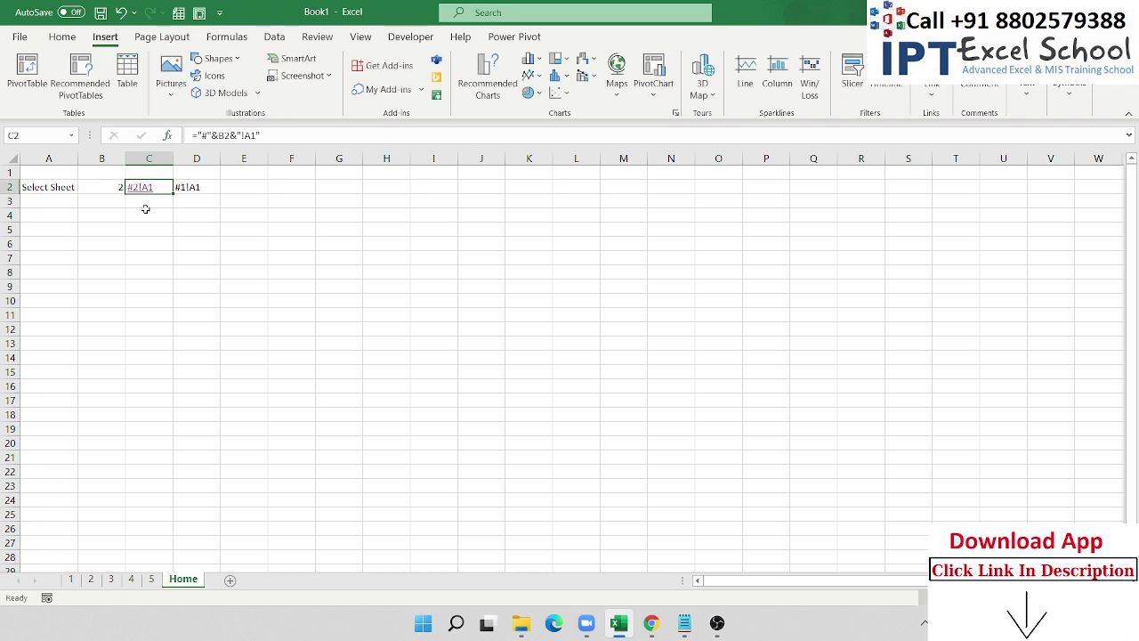
{"action": "right_click", "coordinate": [148, 193]}
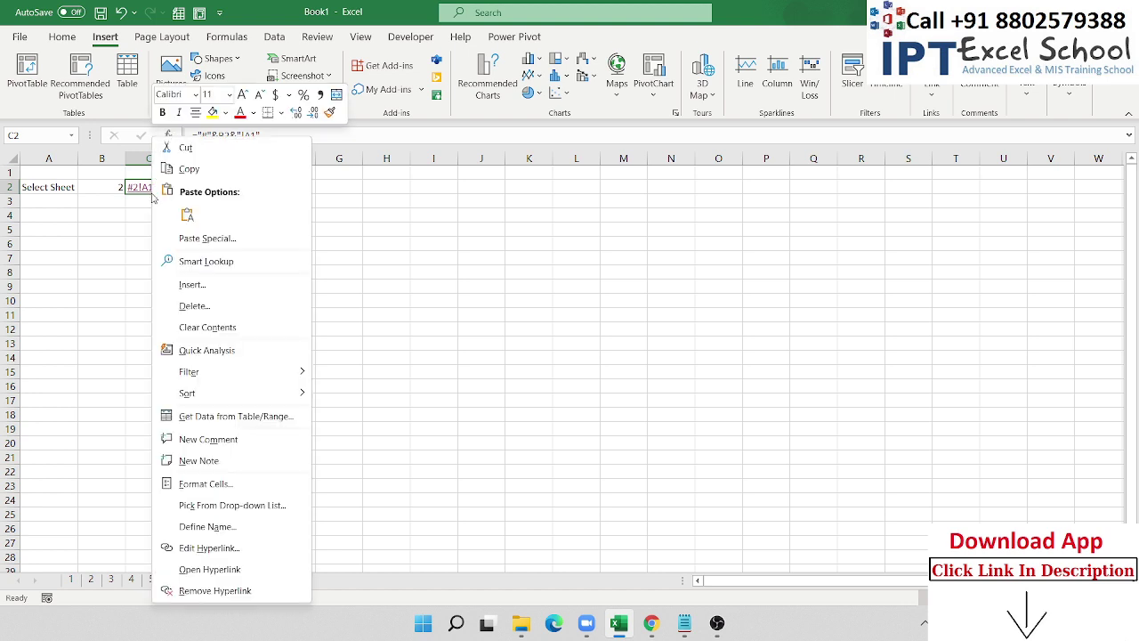
{"action": "left_click", "coordinate": [211, 594]}
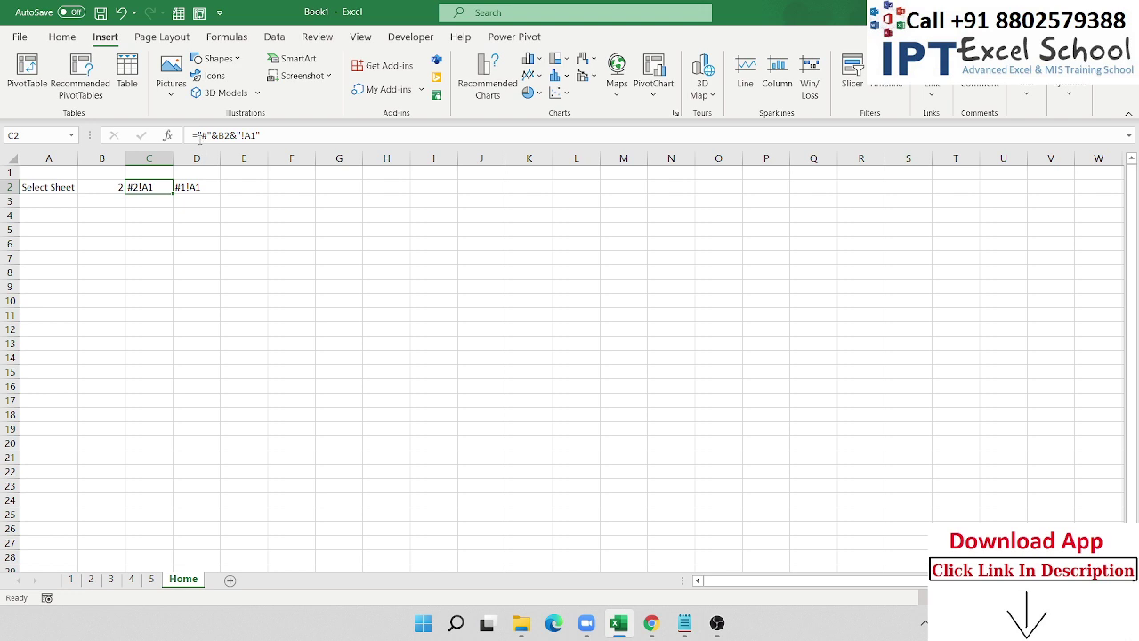
Wrap the C2 formula as =HYPERLINK("#"&B2&"!A1","Go to").
{"action": "left_click", "coordinate": [197, 135]}
{"action": "type", "text": "h"}
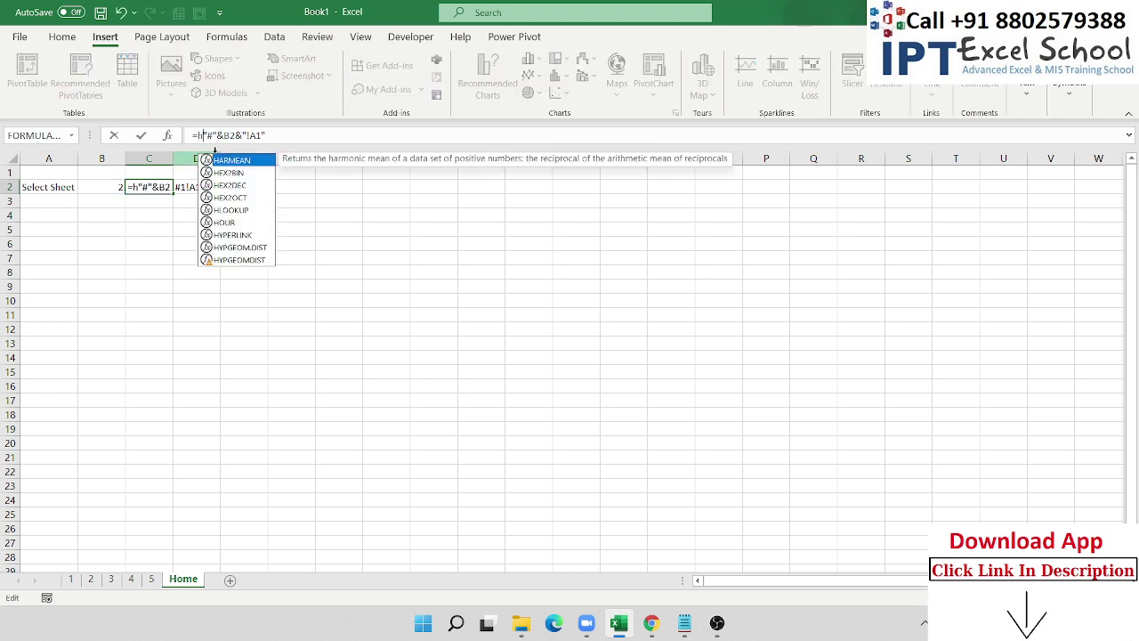
{"action": "key", "text": "Down"}
{"action": "key", "text": "Down"}
{"action": "key", "text": "Down"}
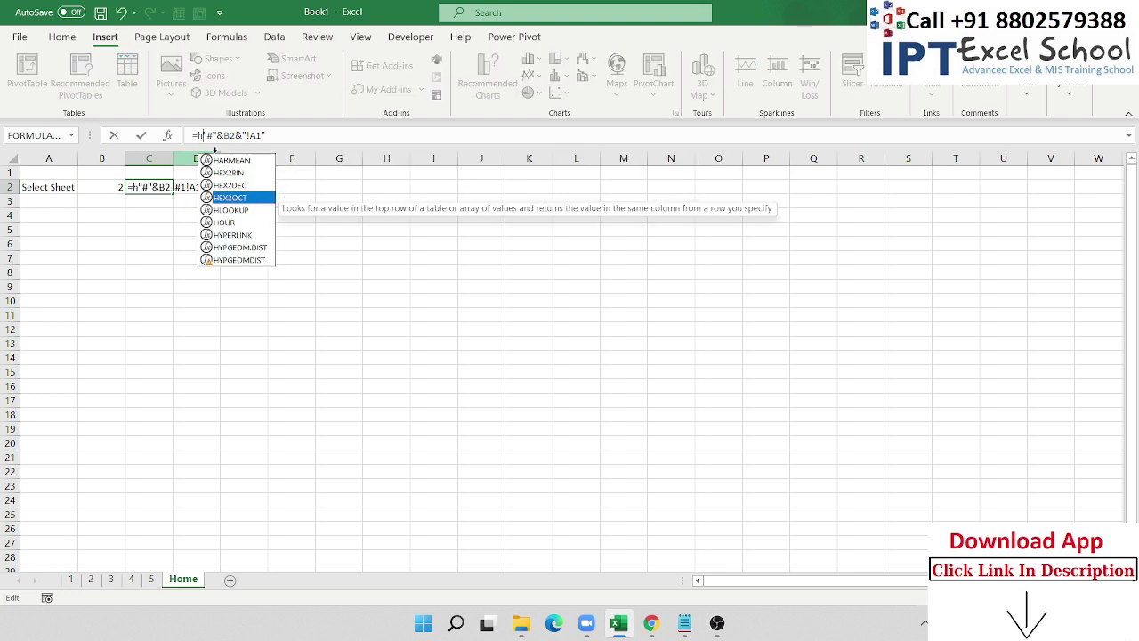
{"action": "key", "text": "Down"}
{"action": "key", "text": "Down"}
{"action": "key", "text": "Tab"}
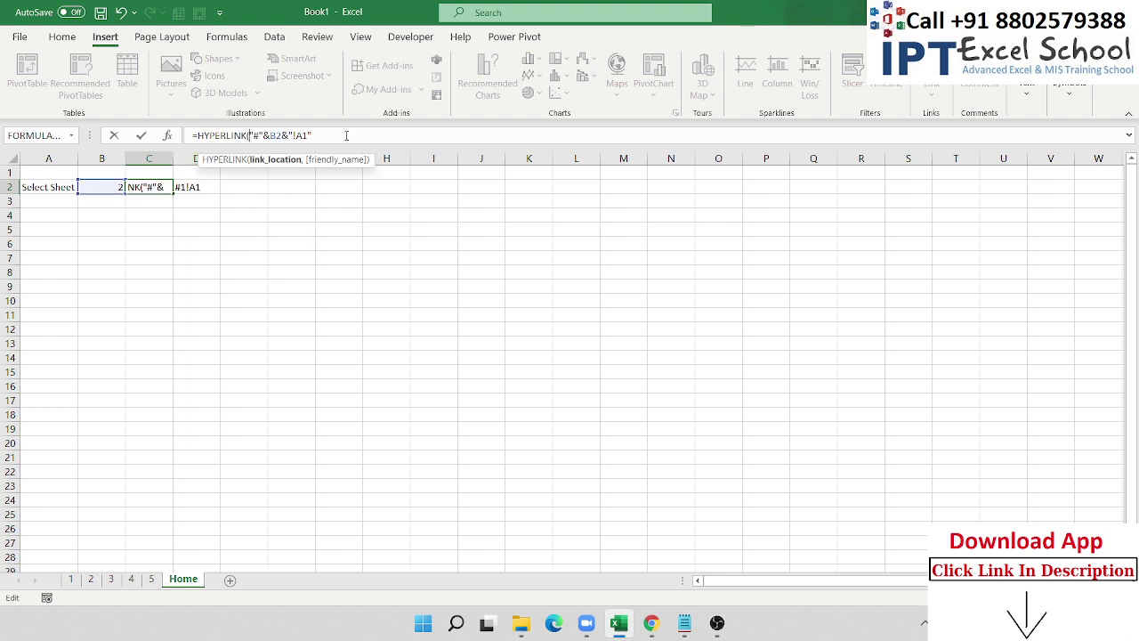
{"action": "left_click", "coordinate": [346, 136]}
{"action": "type", "text": ",\""}
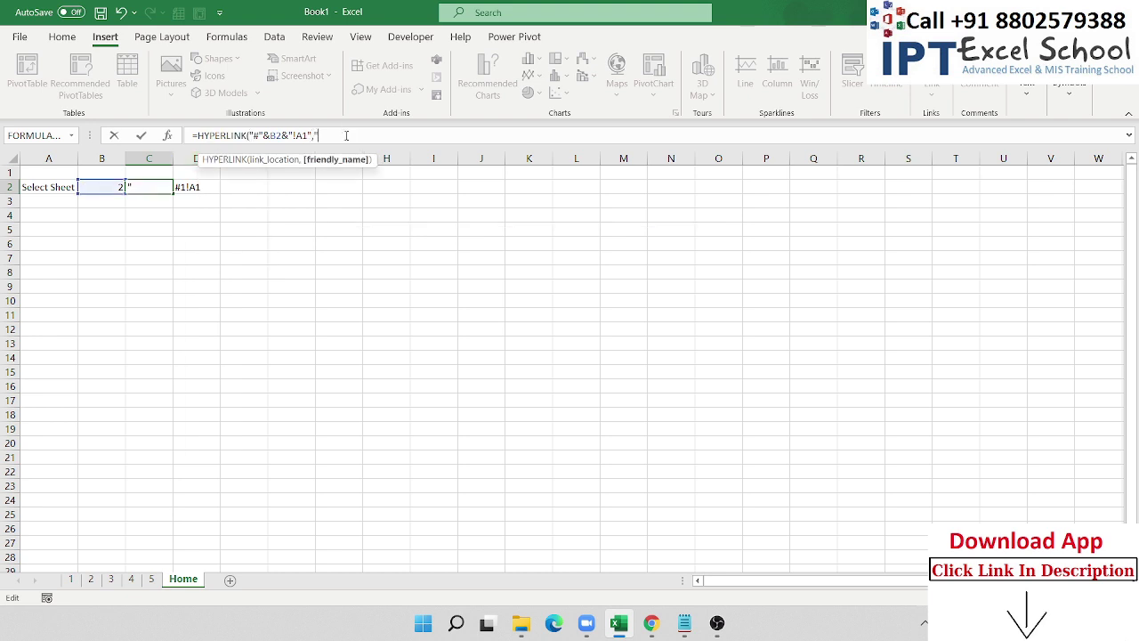
{"action": "type", "text": "Go "}
{"action": "type", "text": "to"}
{"action": "key", "text": "Return"}
Clear the sample address in D2 and confirm Go to opens sheet 2.
{"action": "left_click", "coordinate": [224, 176]}
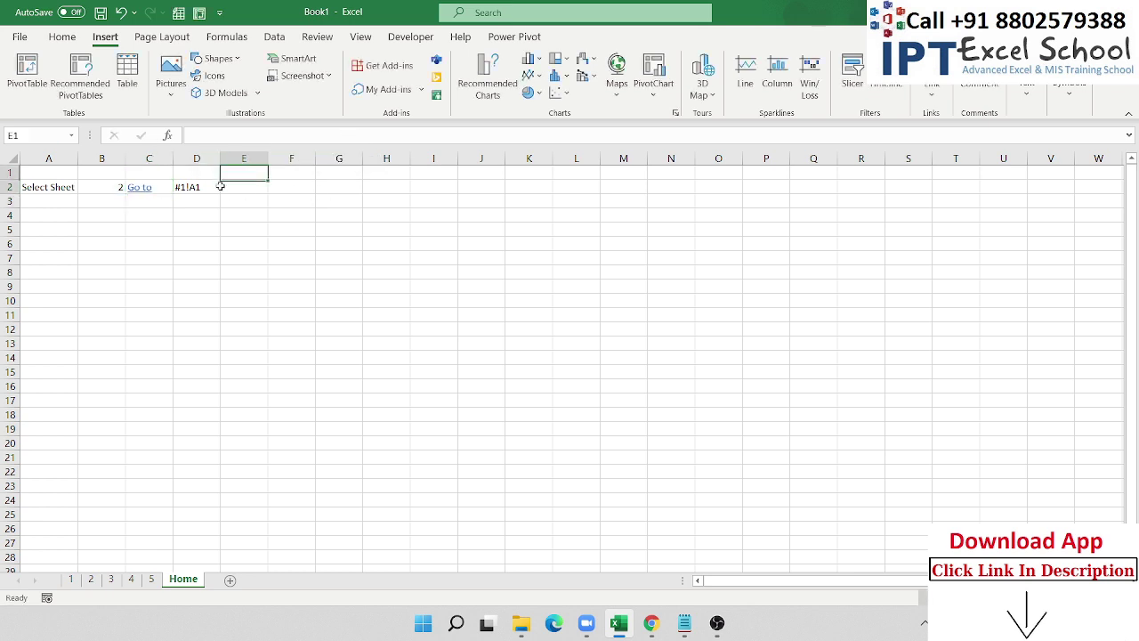
{"action": "left_click_drag", "start_coordinate": [219, 186], "coordinate": [216, 193]}
{"action": "left_click", "coordinate": [214, 191]}
{"action": "key", "text": "Delete"}
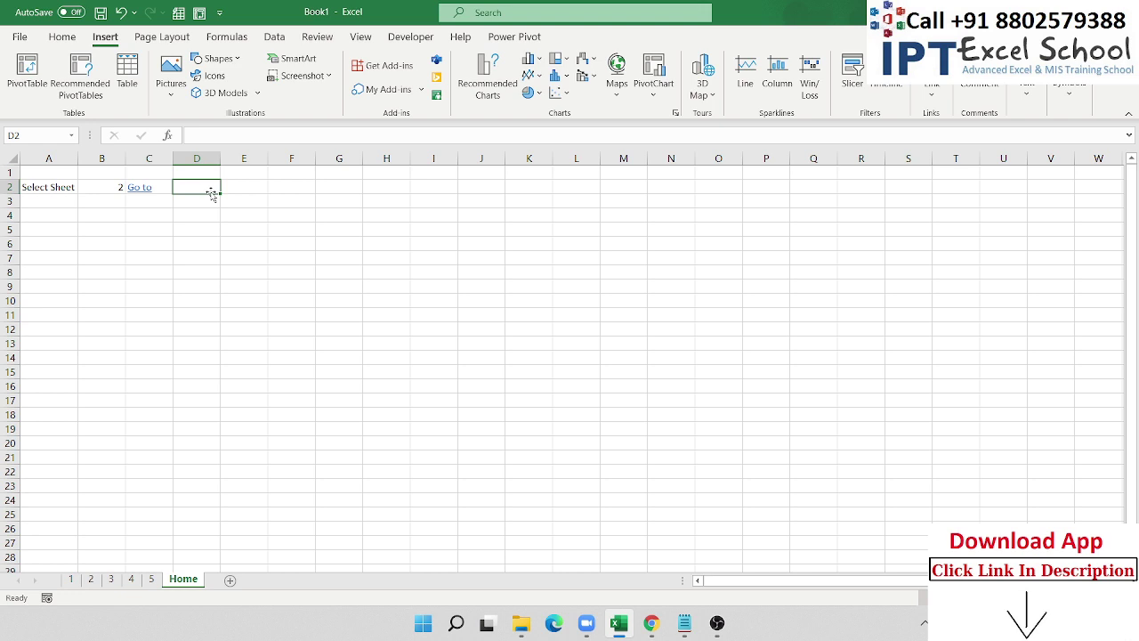
{"action": "left_click", "coordinate": [140, 189]}
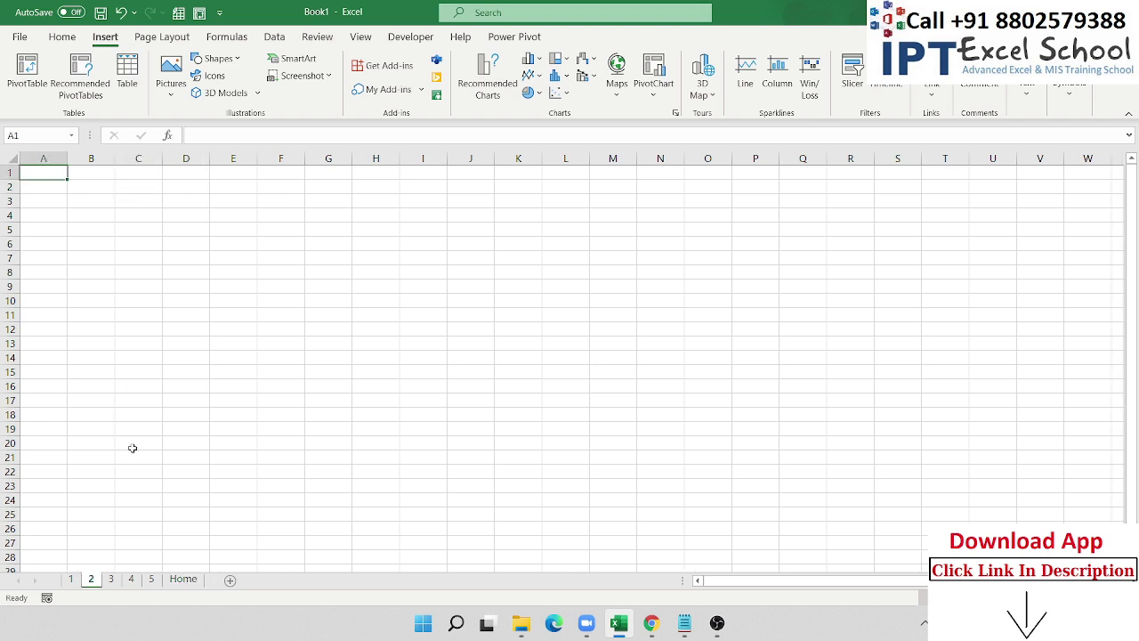
{"action": "left_click", "coordinate": [183, 579]}
Set B2 to 3, confirm Go to opens sheet 3, and add a new sheet.
{"action": "left_click", "coordinate": [105, 189]}
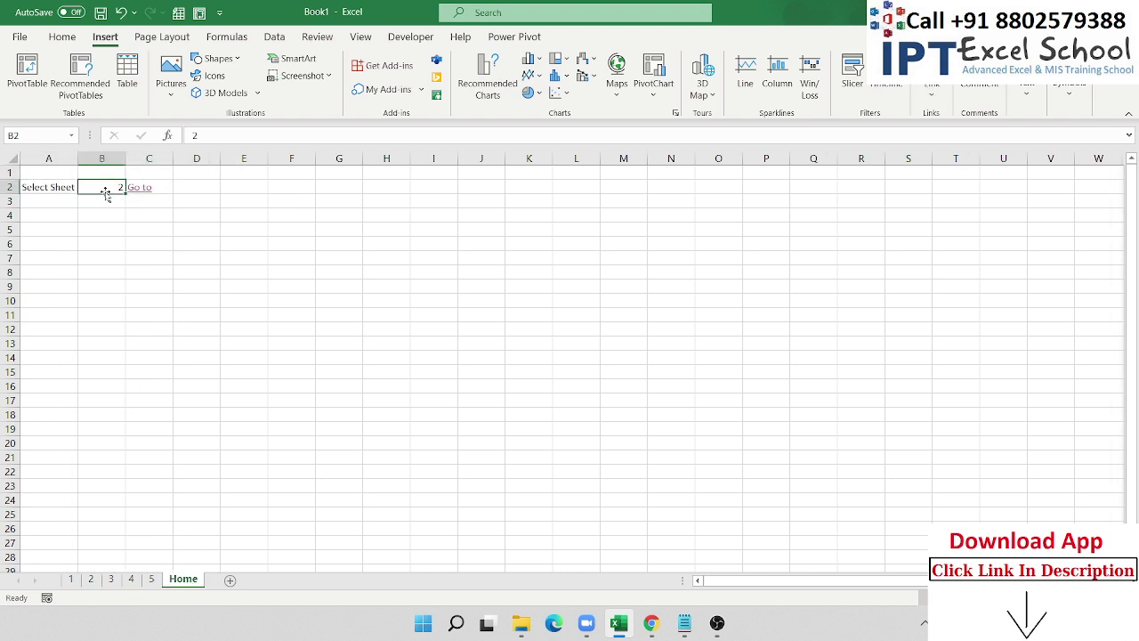
{"action": "type", "text": "3"}
{"action": "left_click", "coordinate": [175, 214]}
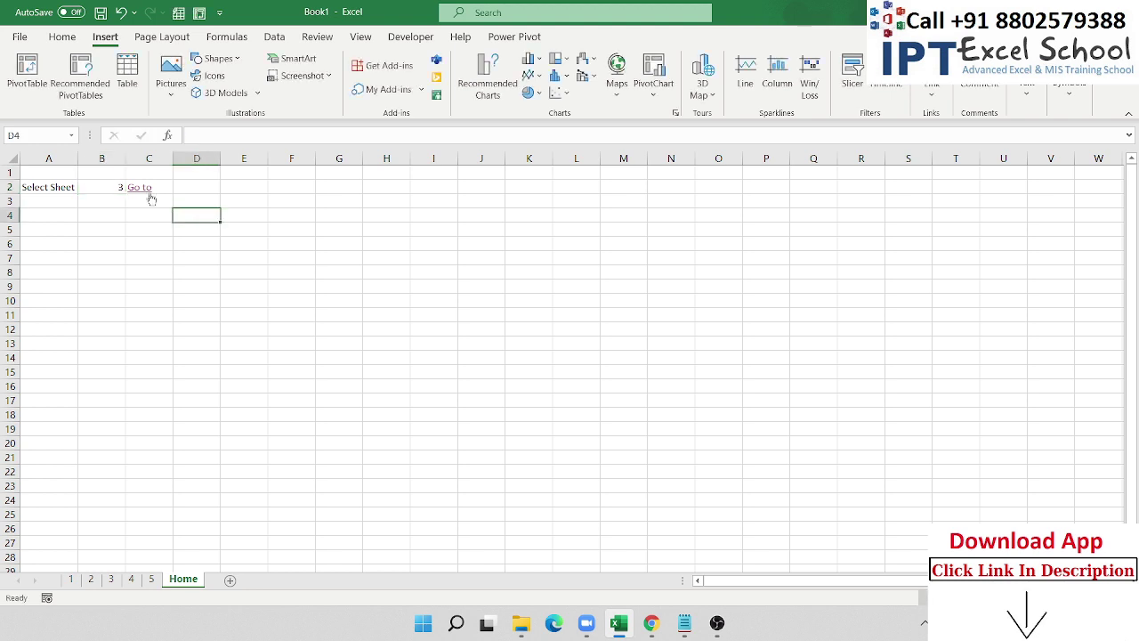
{"action": "left_click", "coordinate": [149, 195]}
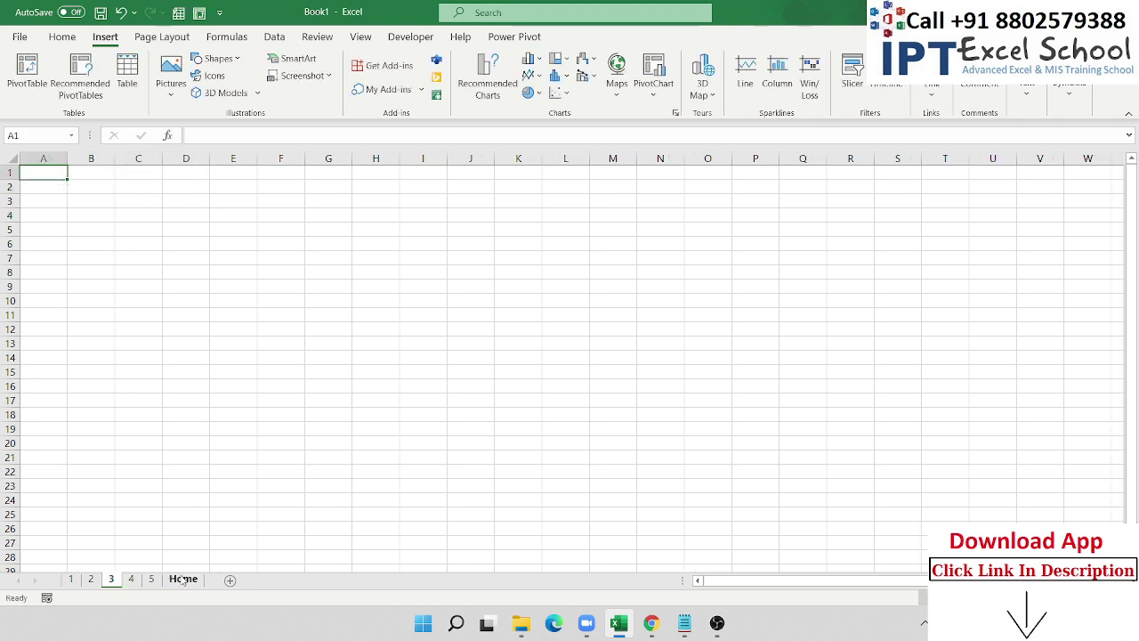
{"action": "left_click", "coordinate": [182, 579]}
{"action": "left_click", "coordinate": [230, 580]}
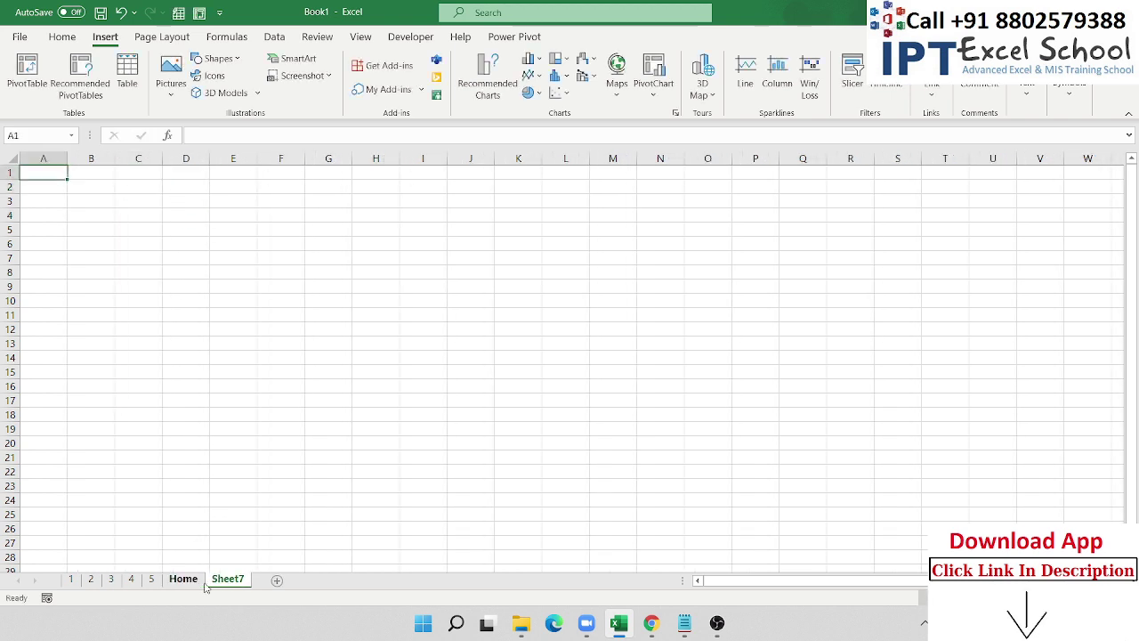
Rename the new sheet tab to ND.
{"action": "double_click", "coordinate": [231, 581]}
{"action": "type", "text": "N"}
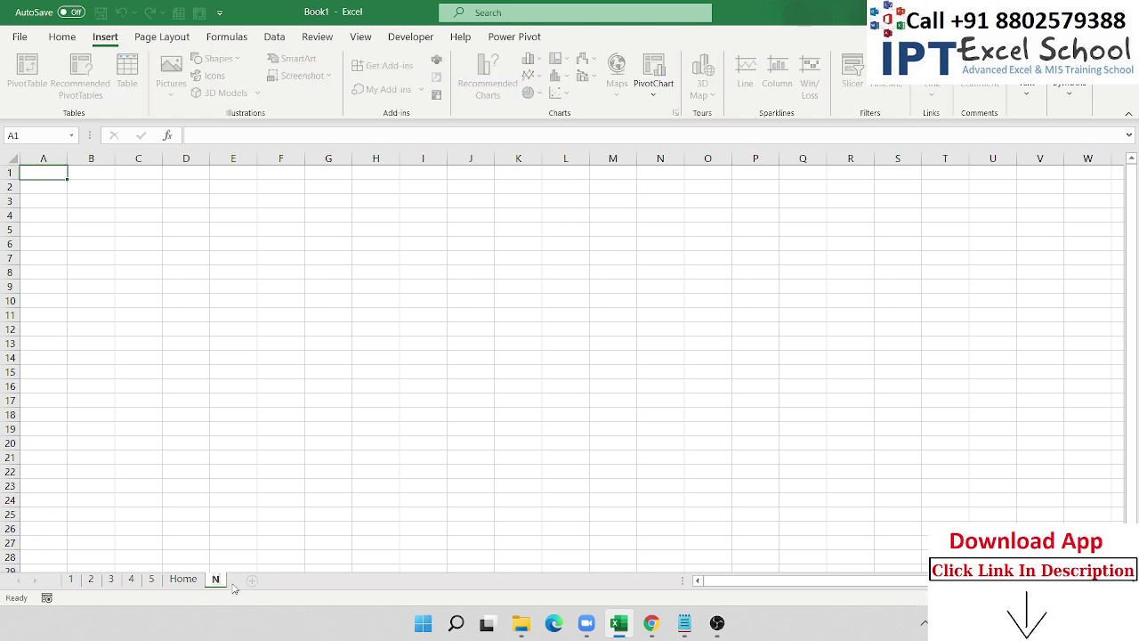
{"action": "key", "text": "BackSpace"}
{"action": "type", "text": "N"}
{"action": "type", "text": "ew"}
{"action": "key", "text": "BackSpace"}
{"action": "key", "text": "BackSpace"}
{"action": "type", "text": "D"}
{"action": "left_click", "coordinate": [234, 471]}
Enter ND in Home's B2 and follow the Go to link.
{"action": "left_click", "coordinate": [183, 578]}
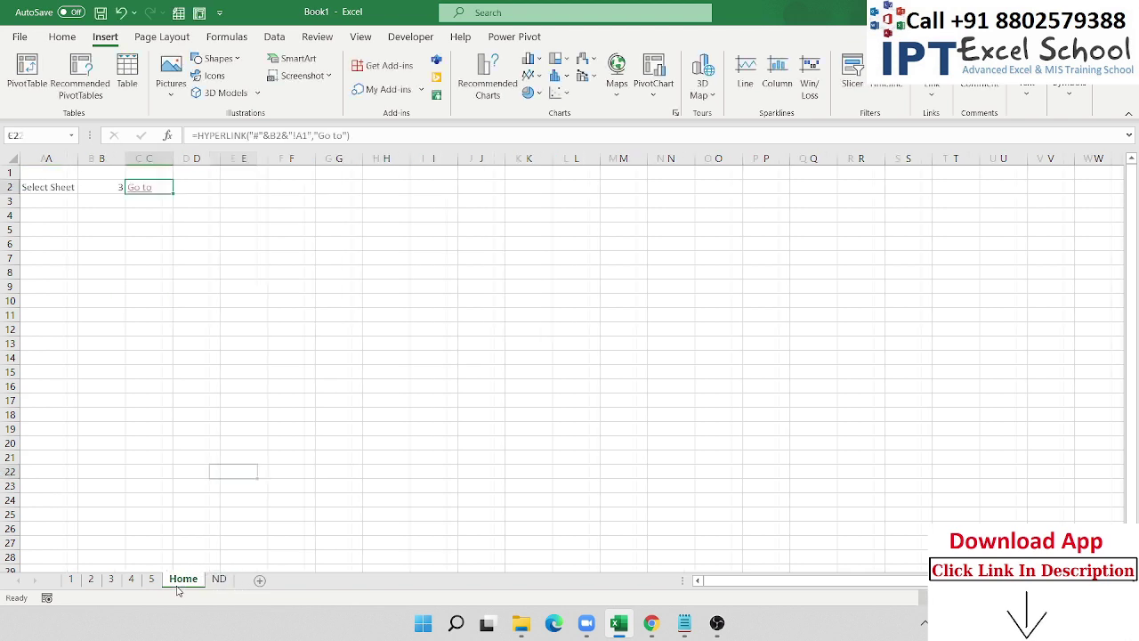
{"action": "left_click", "coordinate": [91, 187]}
{"action": "type", "text": "ND"}
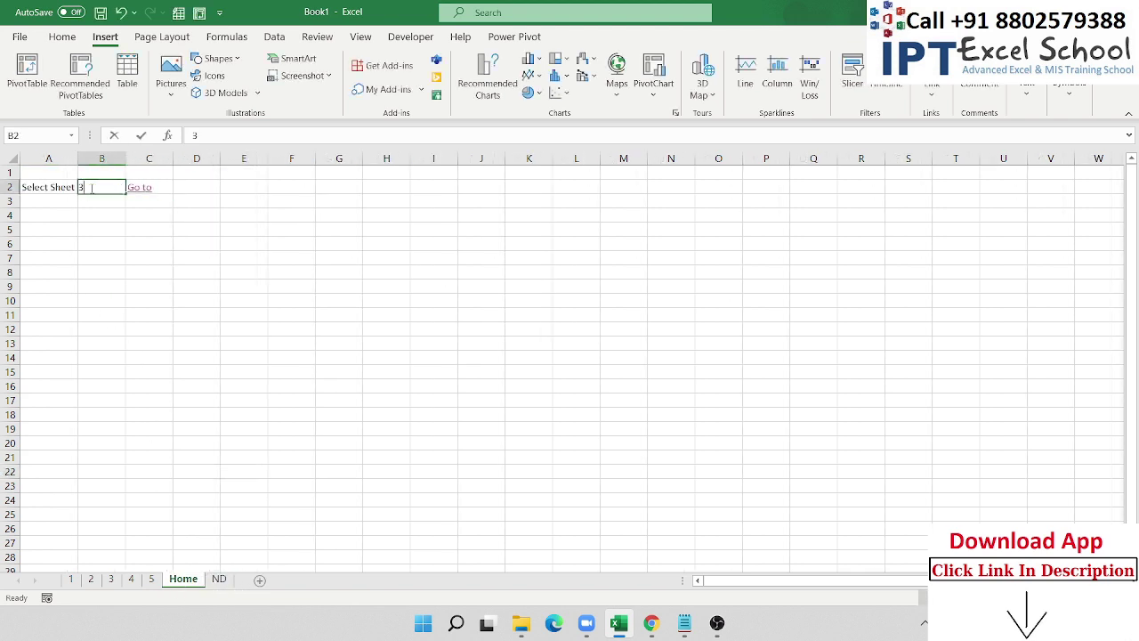
{"action": "left_click", "coordinate": [180, 244]}
{"action": "left_click", "coordinate": [148, 192]}
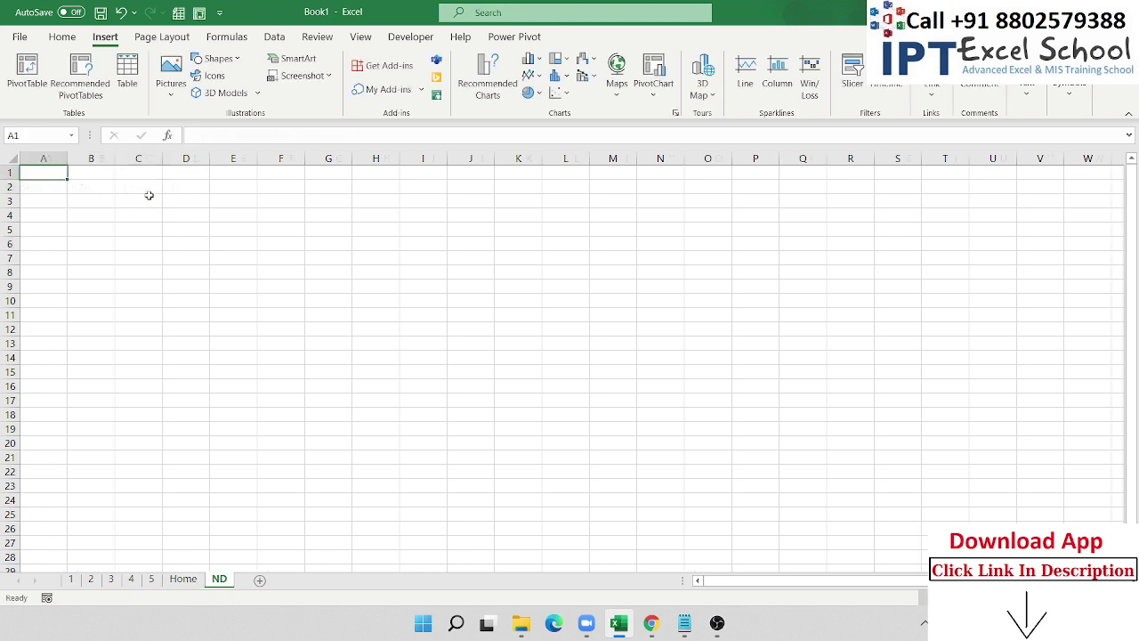
Rename the ND sheet to New Delhi and return to Home.
{"action": "double_click", "coordinate": [219, 580]}
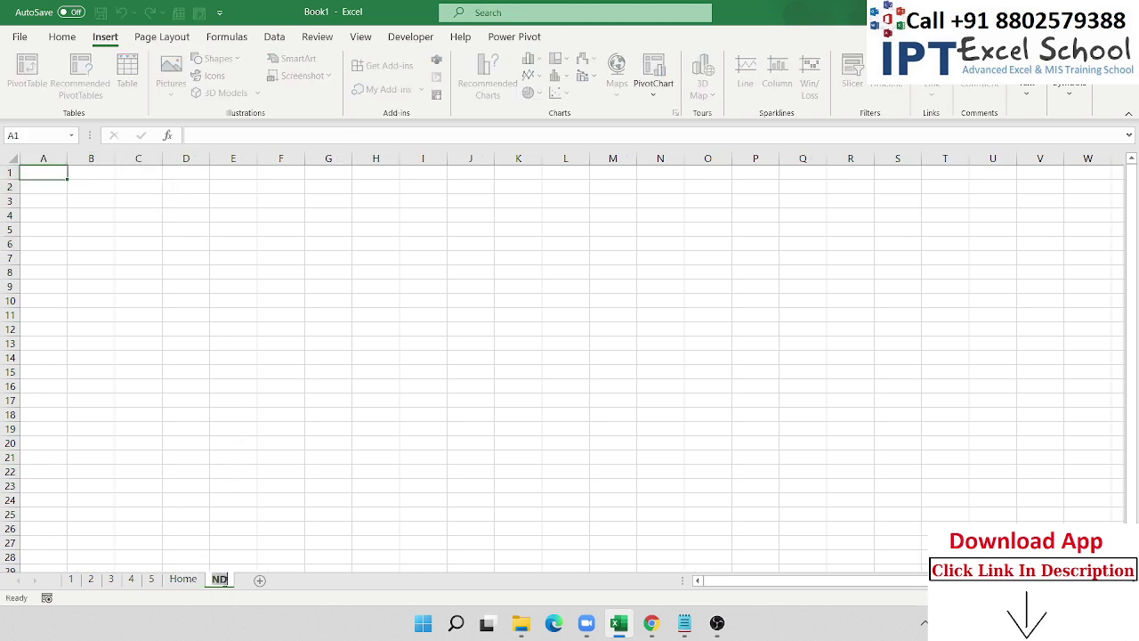
{"action": "type", "text": "Ne"}
{"action": "type", "text": "w Delhi"}
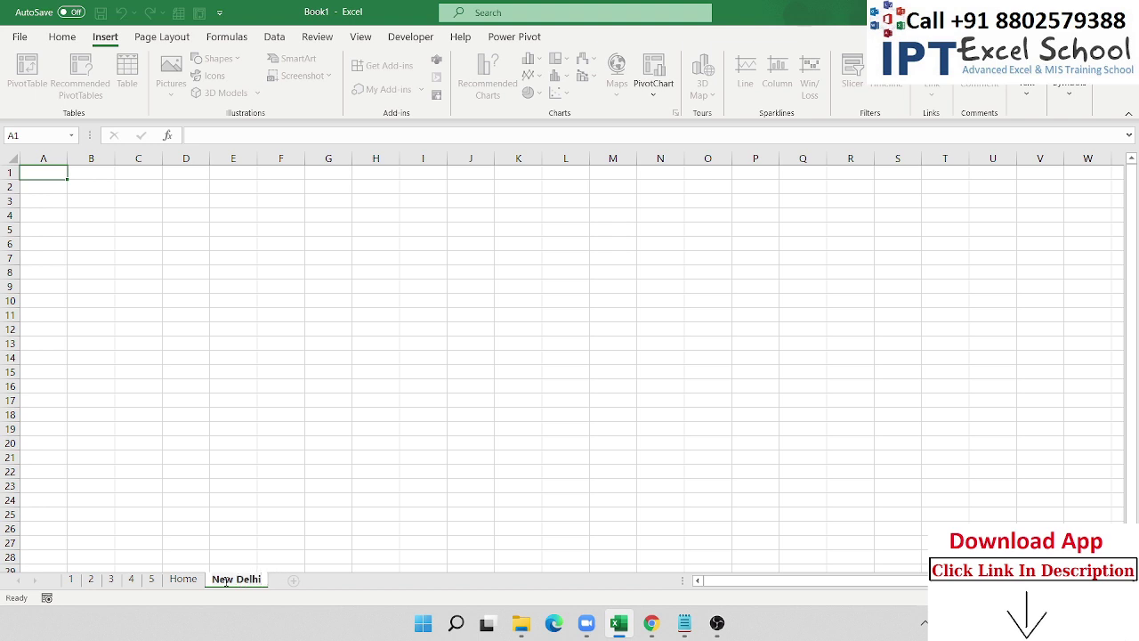
{"action": "left_click", "coordinate": [244, 496]}
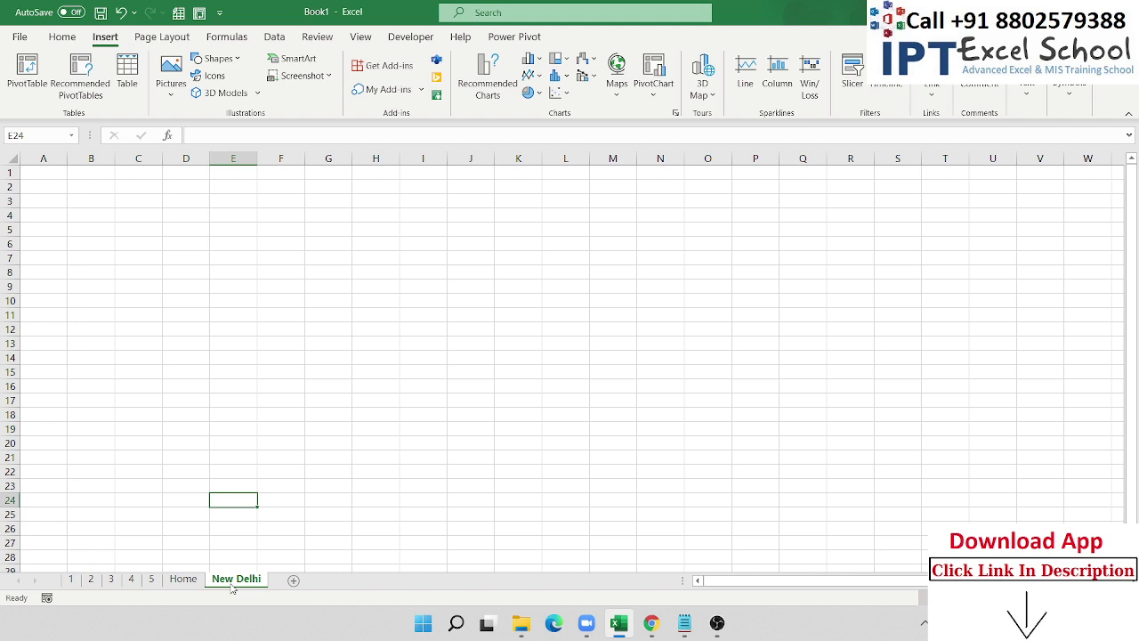
{"action": "left_click", "coordinate": [184, 584]}
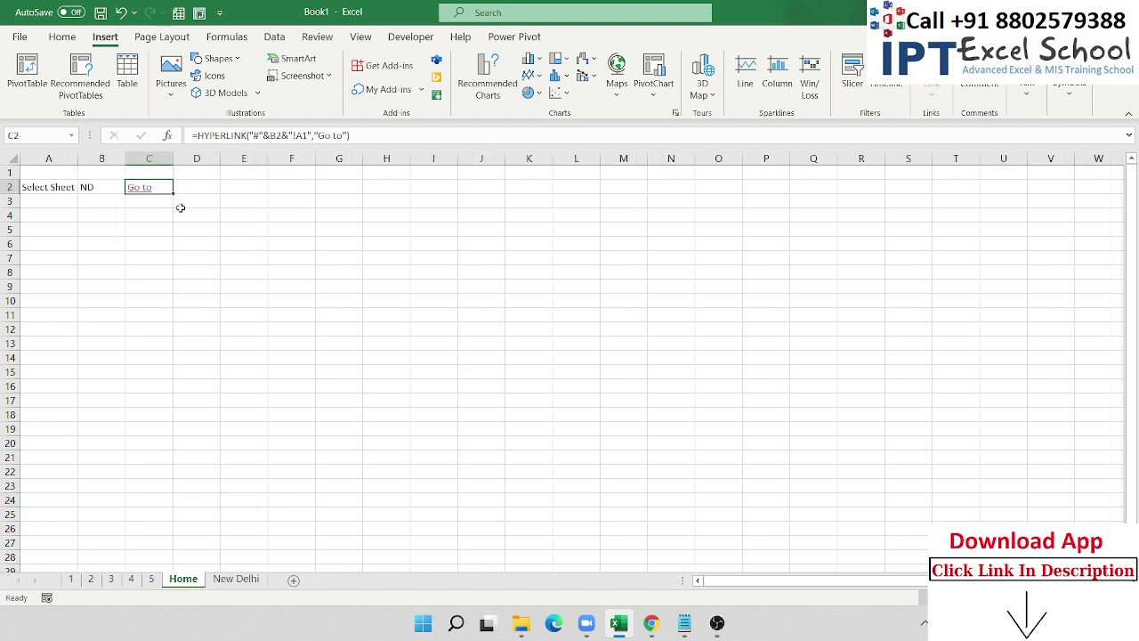
Enter New Delhi as the sheet choice in B2.
{"action": "left_click", "coordinate": [101, 186]}
{"action": "type", "text": "N"}
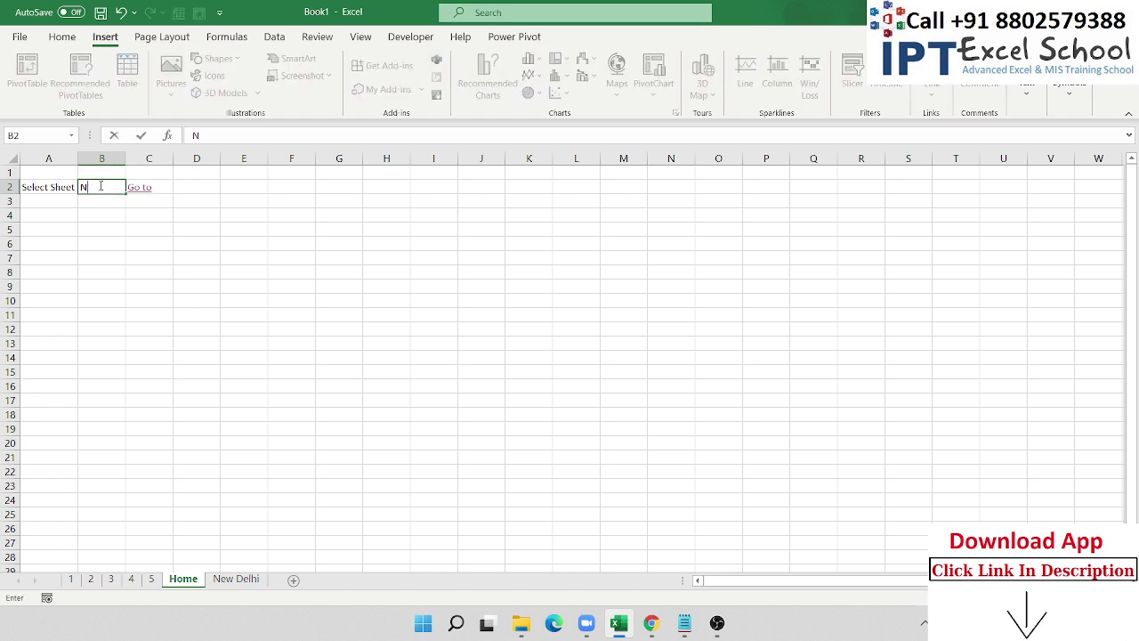
{"action": "type", "text": "ew DElhi"}
{"action": "key", "text": "BackSpace"}
{"action": "key", "text": "BackSpace"}
{"action": "key", "text": "BackSpace"}
{"action": "key", "text": "BackSpace"}
{"action": "type", "text": "elhi"}
{"action": "key", "text": "Return"}
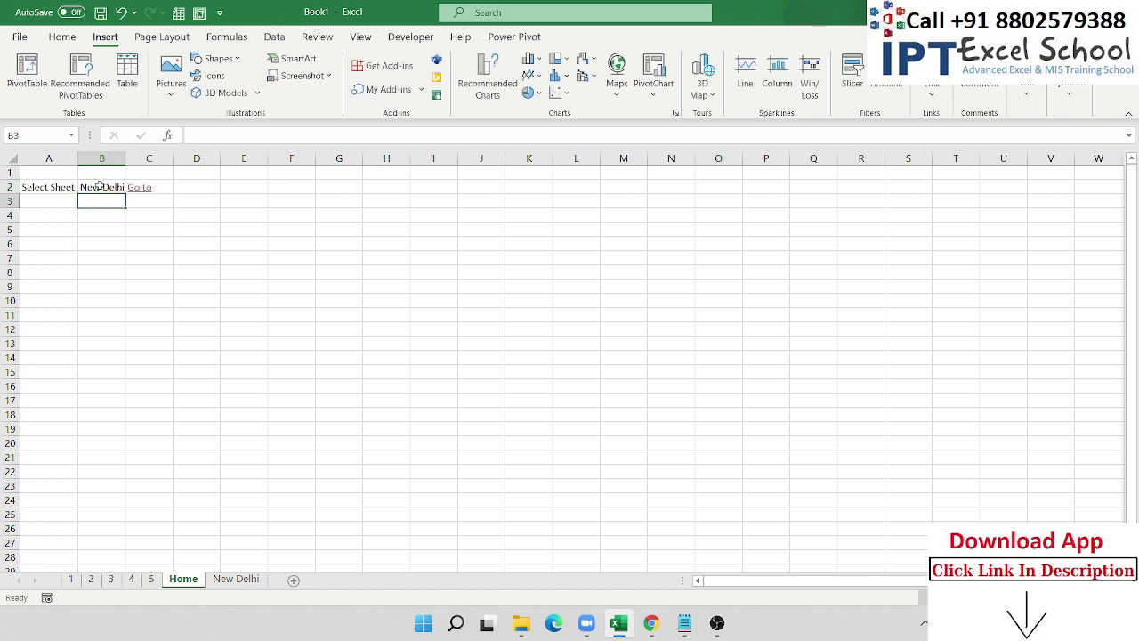
Try the Go to link, dismiss the invalid reference error, and widen column B.
{"action": "left_click", "coordinate": [141, 190]}
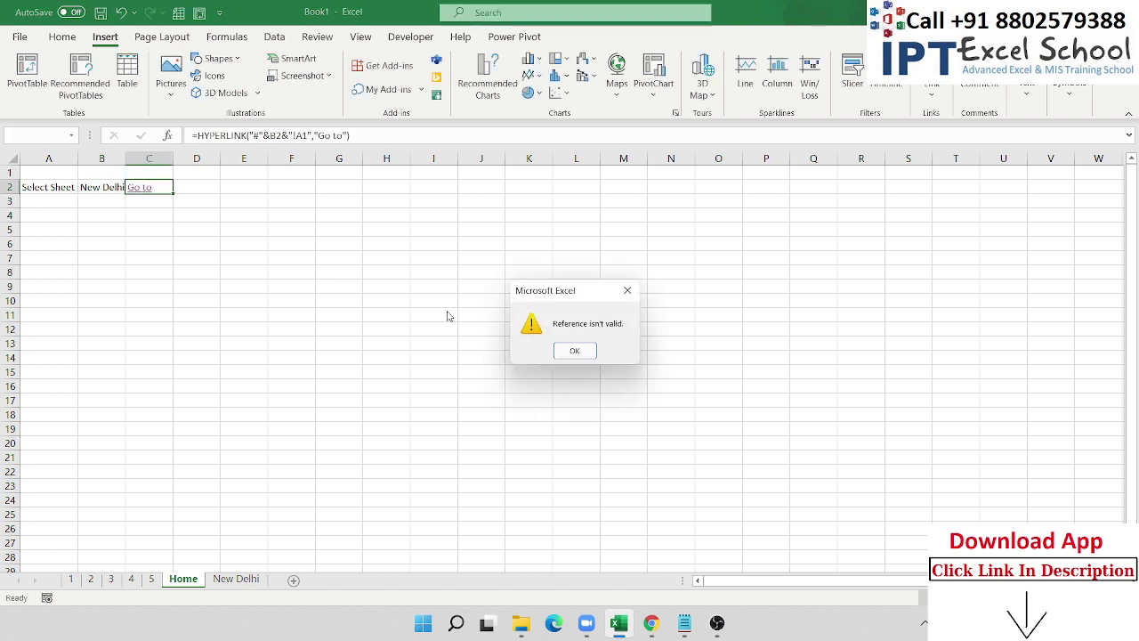
{"action": "left_click", "coordinate": [574, 350]}
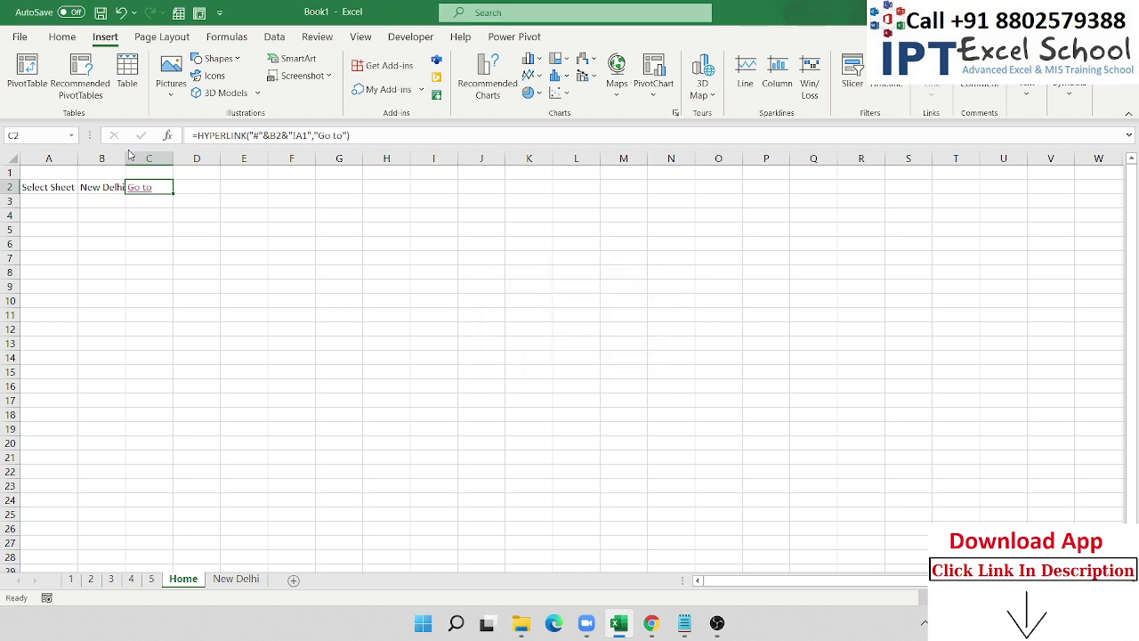
{"action": "left_click_drag", "start_coordinate": [125, 154], "coordinate": [128, 154]}
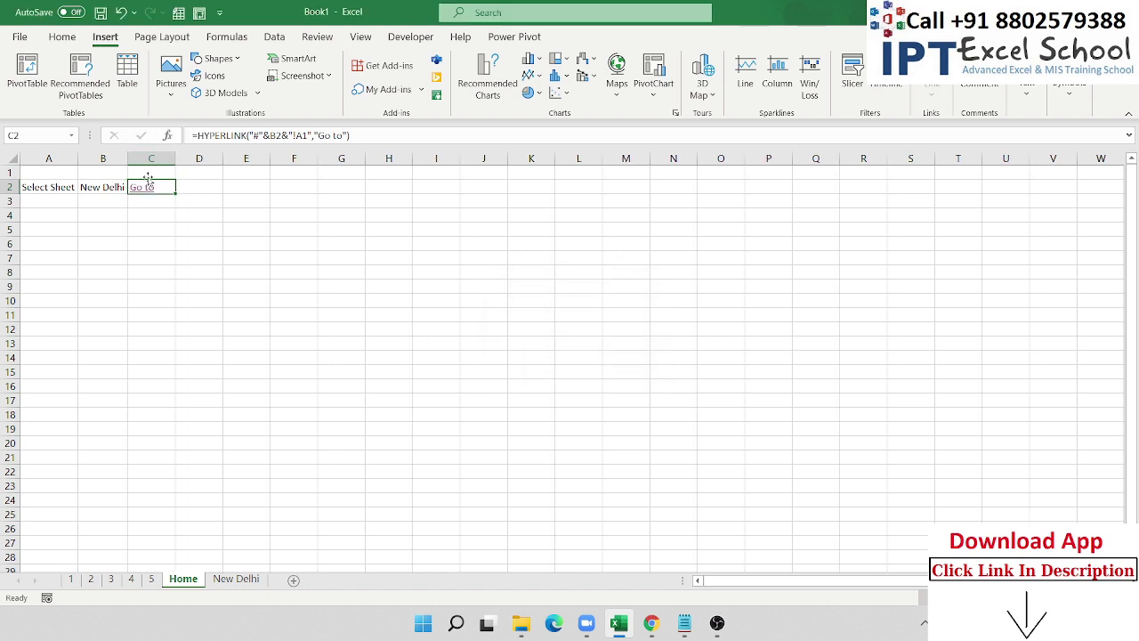
{"action": "left_click", "coordinate": [94, 191]}
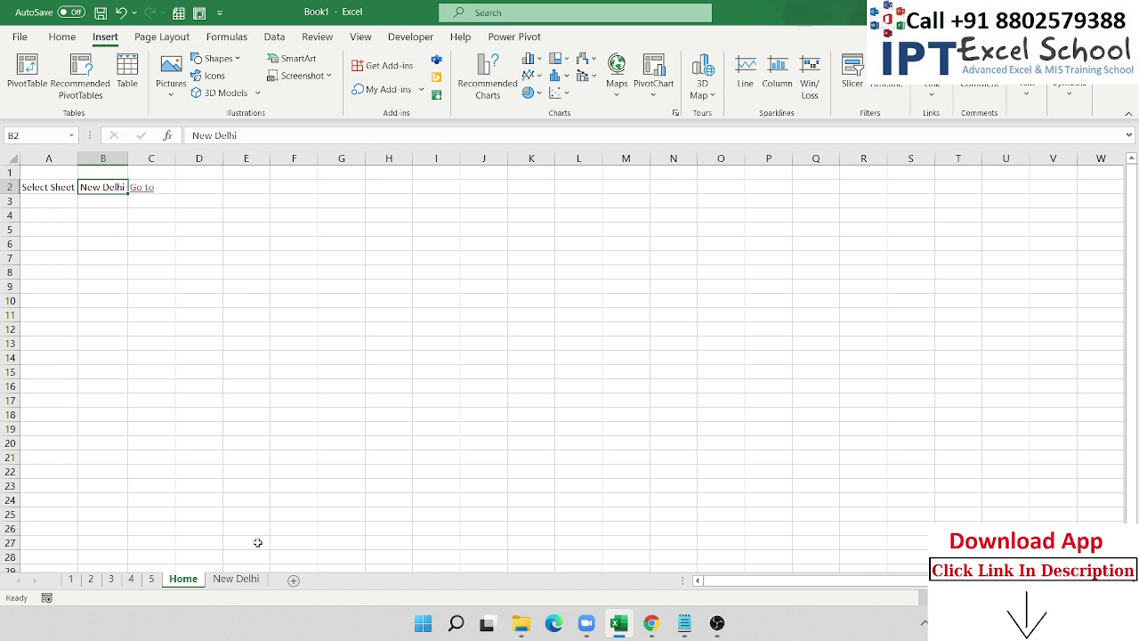
Type the test address #'New Delhi'!A1 in cell C3.
{"action": "left_click", "coordinate": [160, 203]}
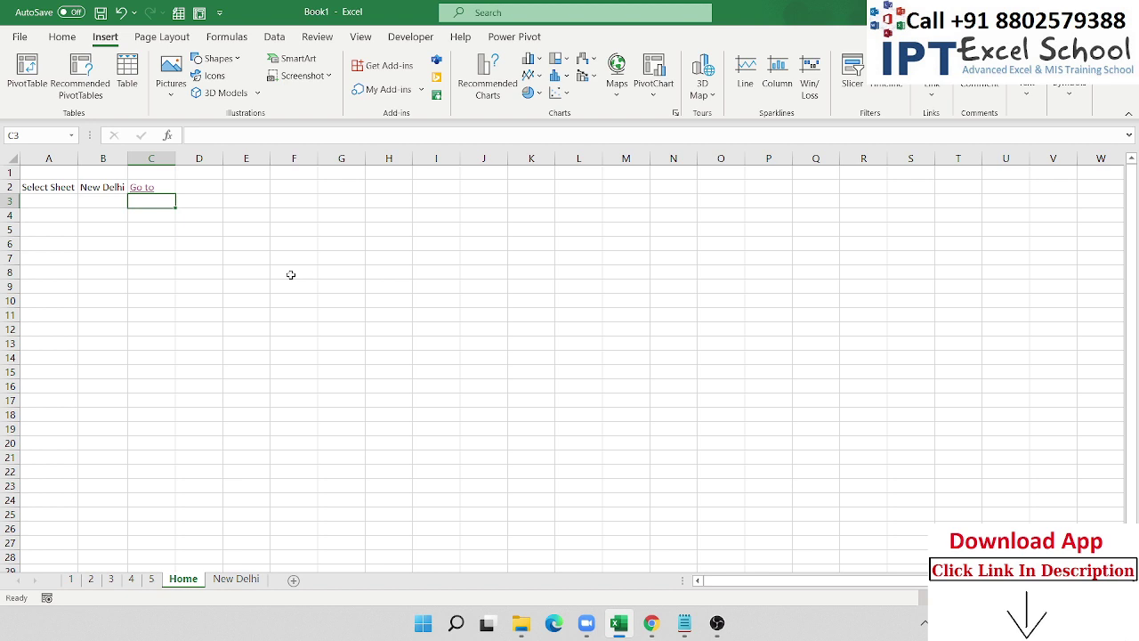
{"action": "type", "text": "#"}
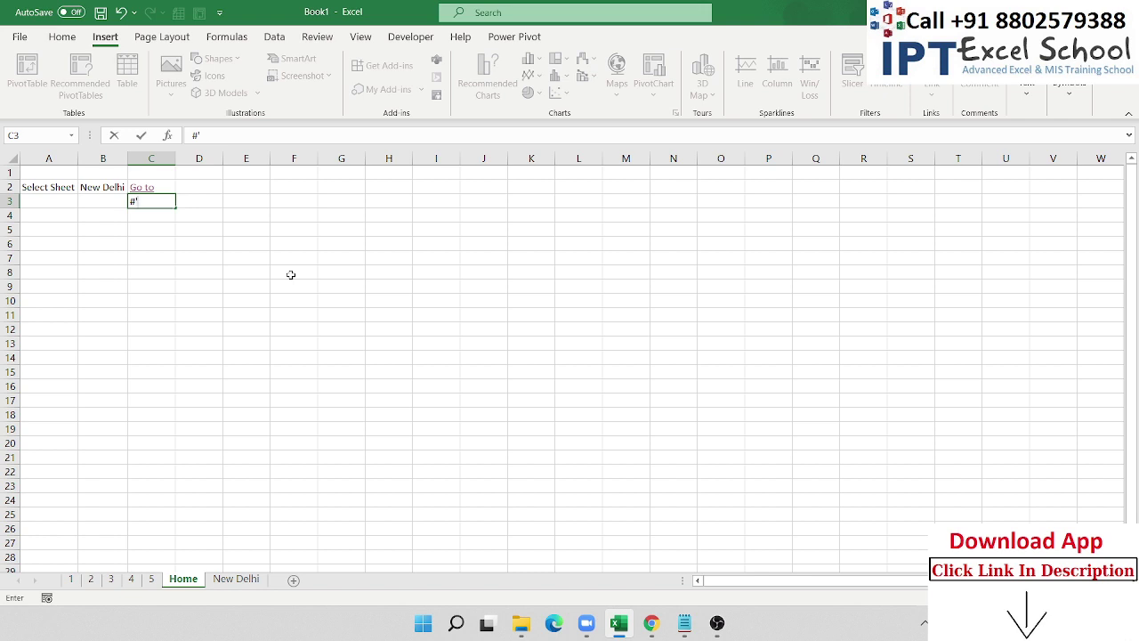
{"action": "type", "text": "New DE"}
{"action": "type", "text": "lhi"}
{"action": "key", "text": "BackSpace"}
{"action": "key", "text": "BackSpace"}
{"action": "key", "text": "BackSpace"}
{"action": "type", "text": "elhi"}
{"action": "type", "text": "'"}
{"action": "type", "text": "!A1"}
{"action": "key", "text": "Return"}
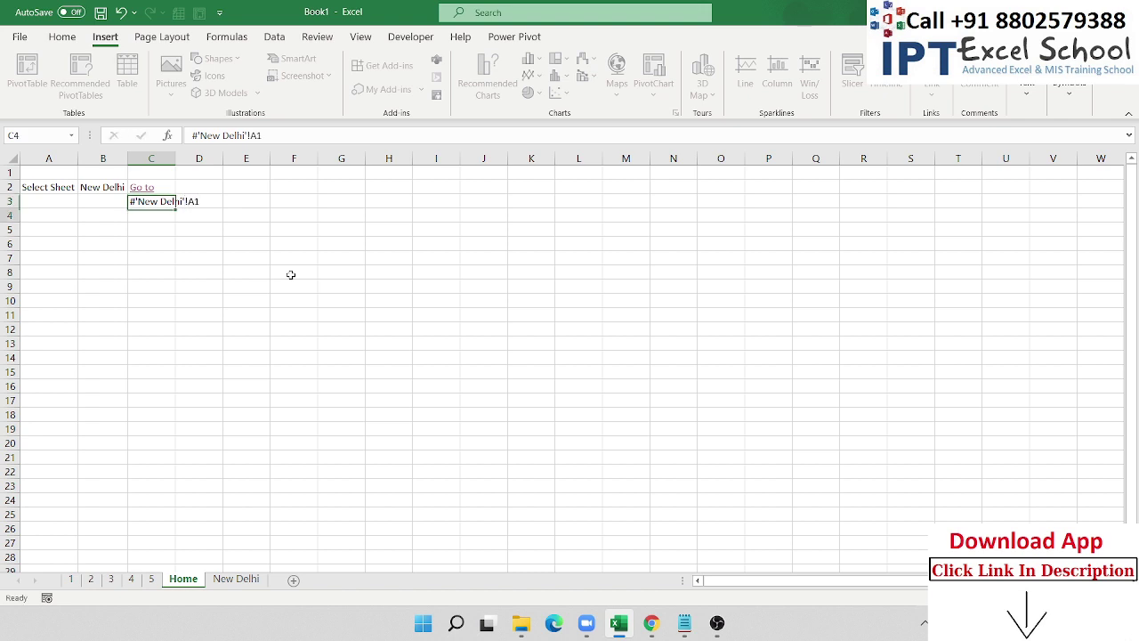
Enter =HYPERLINK(C3) in C4 and follow it to the New Delhi sheet.
{"action": "type", "text": "=h"}
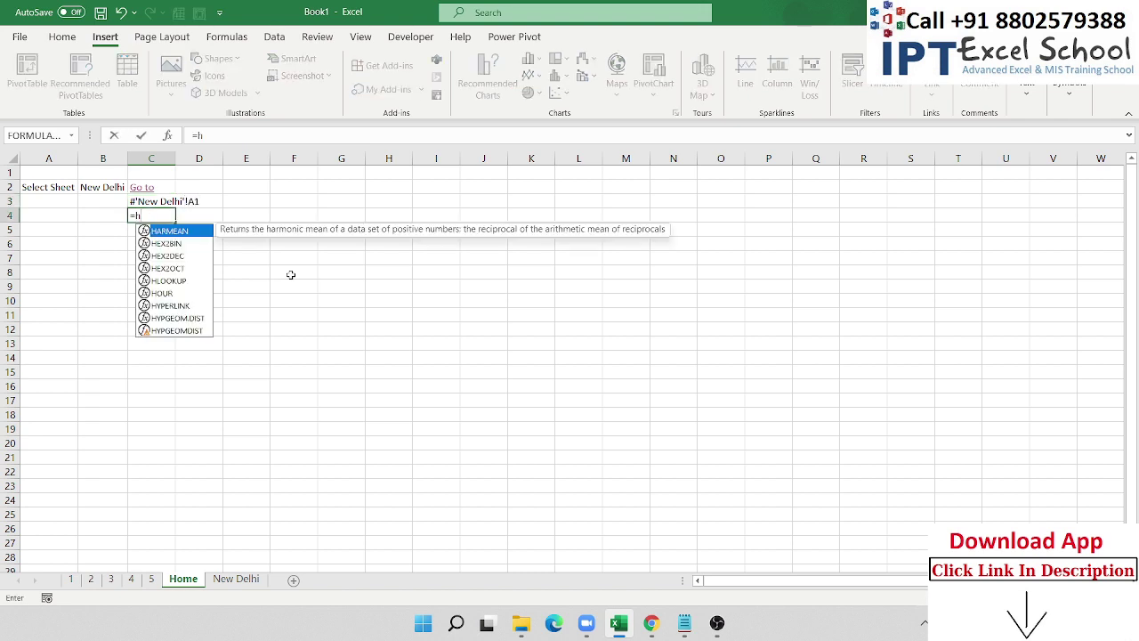
{"action": "type", "text": "y"}
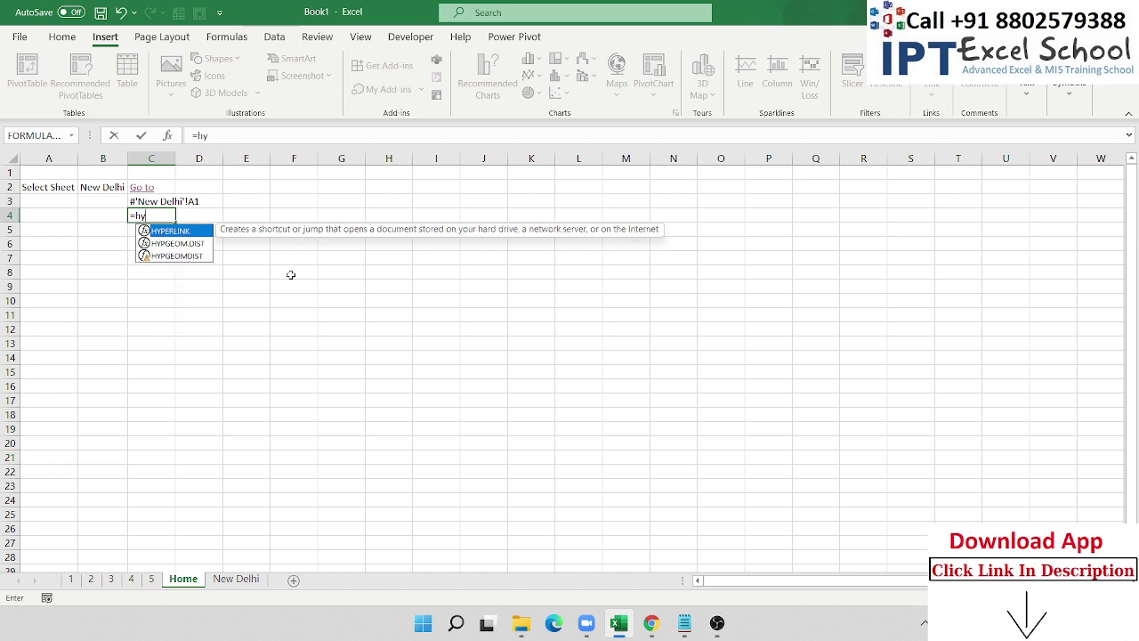
{"action": "key", "text": "Tab"}
{"action": "key", "text": "Up"}
{"action": "key", "text": "Return"}
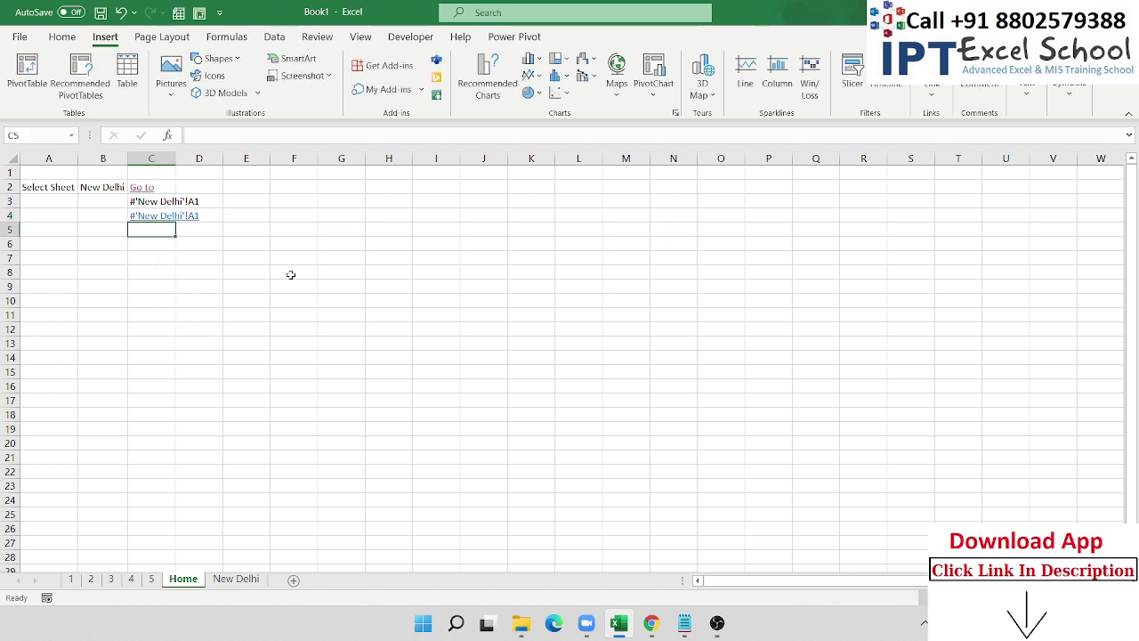
{"action": "left_click", "coordinate": [168, 220]}
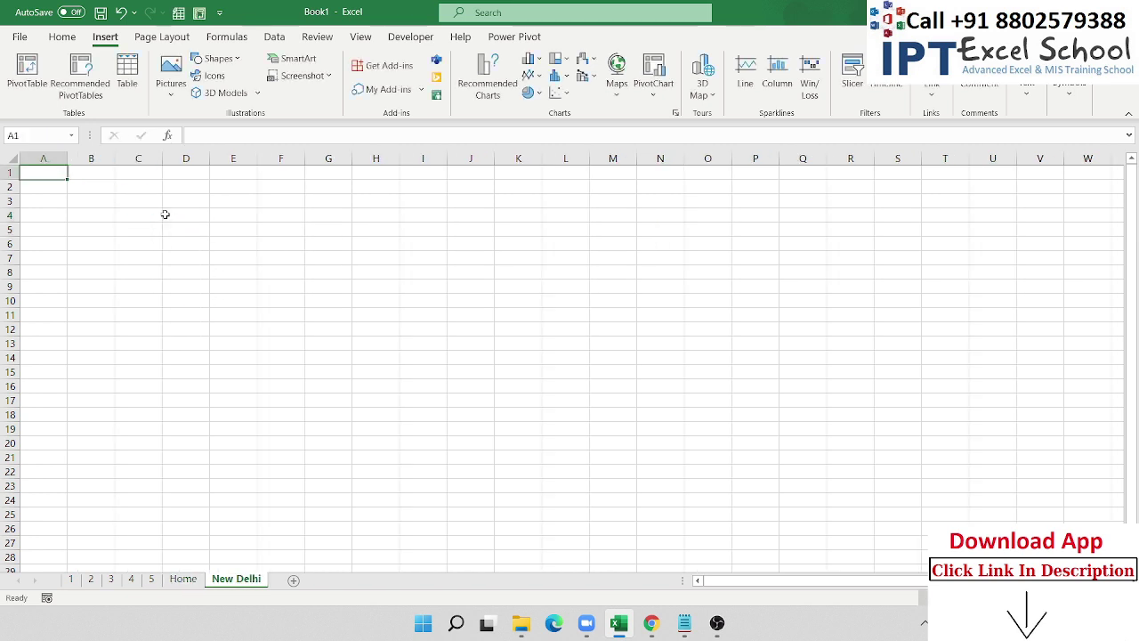
Move the test address and link from C3:C4 down to C7:C8 on Home.
{"action": "left_click", "coordinate": [173, 586]}
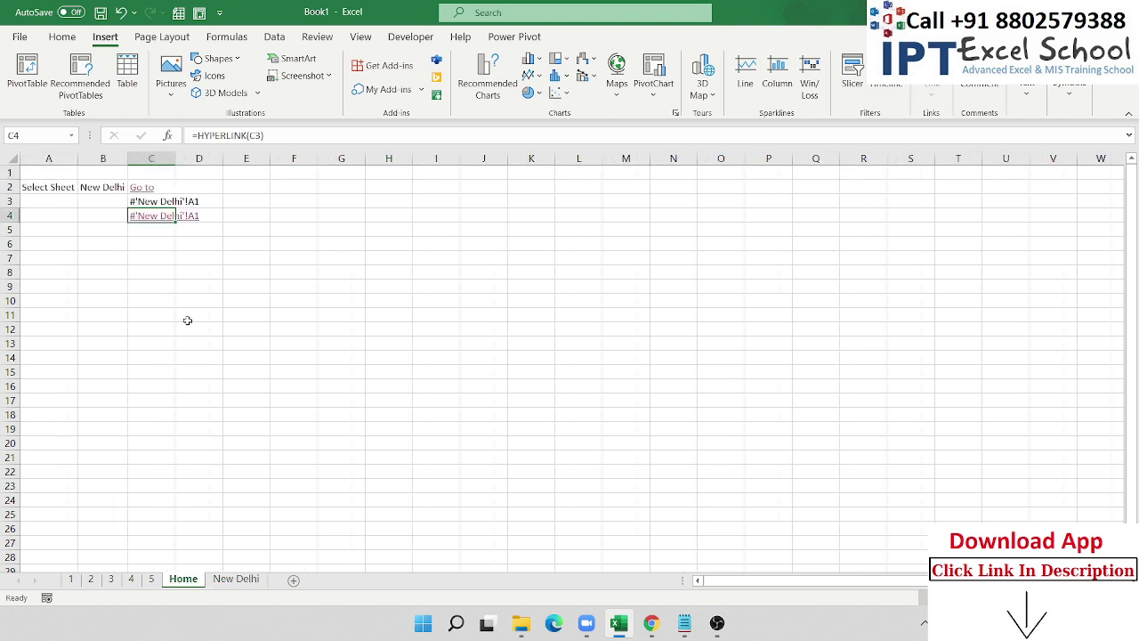
{"action": "left_click", "coordinate": [112, 187]}
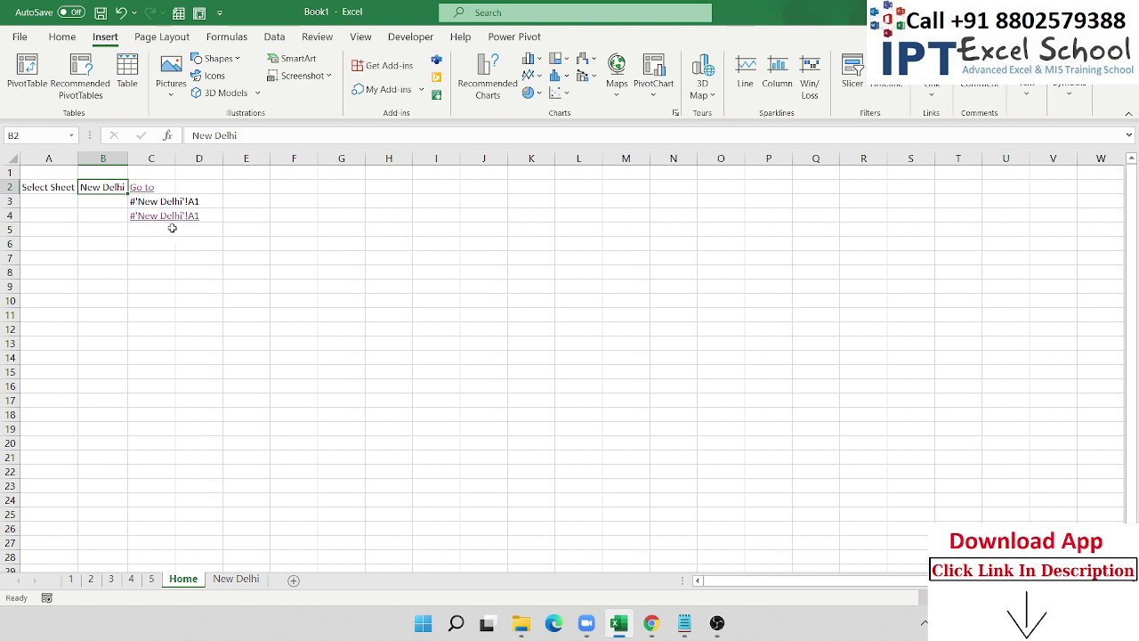
{"action": "left_click", "coordinate": [155, 205]}
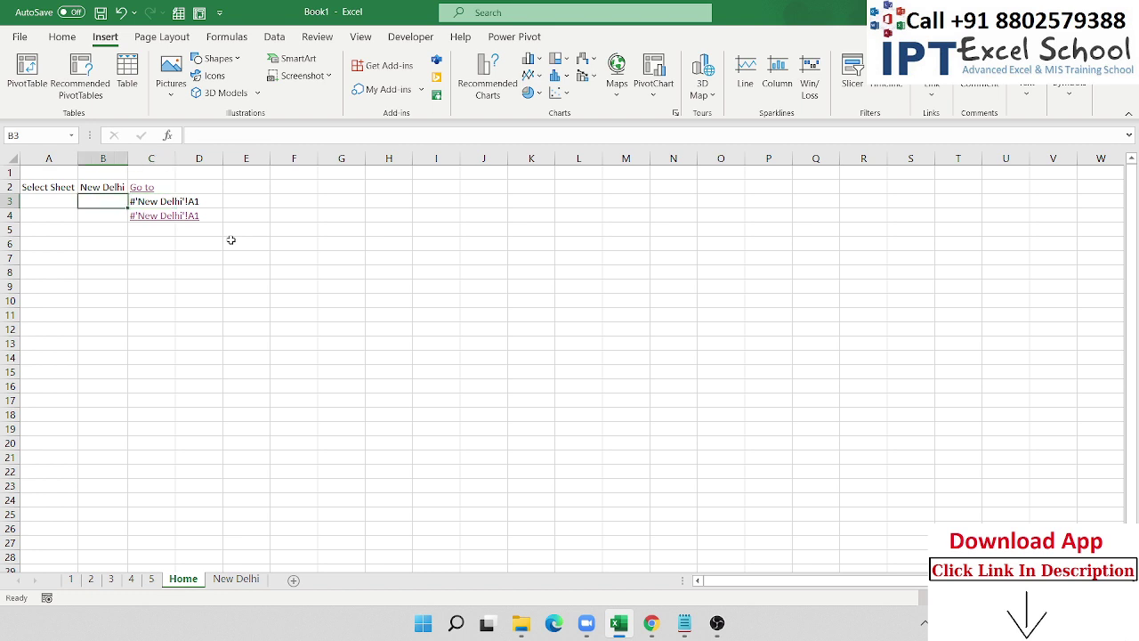
{"action": "key", "text": "shift+Down"}
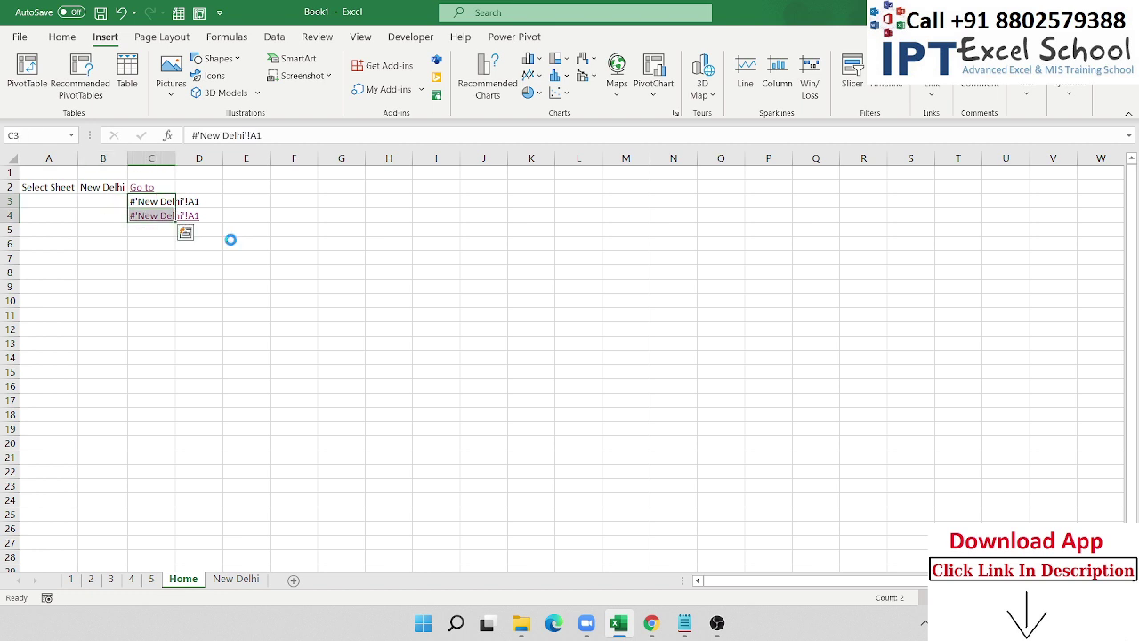
{"action": "key", "text": "ctrl+x"}
{"action": "key", "text": "Down"}
{"action": "key", "text": "Down"}
{"action": "key", "text": "Down"}
{"action": "key", "text": "ctrl+v"}
{"action": "key", "text": "Up"}
{"action": "key", "text": "Up"}
{"action": "key", "text": "Up"}
{"action": "key", "text": "Up"}
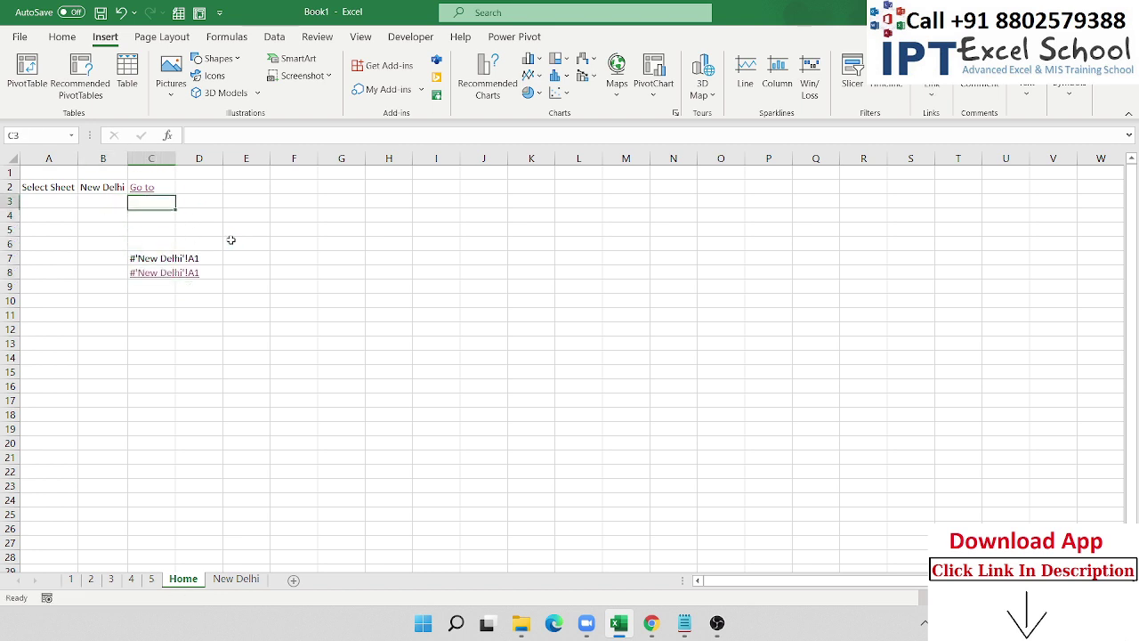
{"action": "key", "text": "Down"}
{"action": "key", "text": "Left"}
Enter =FIND(" ",B2,1) in B4 to locate the space in New Delhi.
{"action": "type", "text": "="}
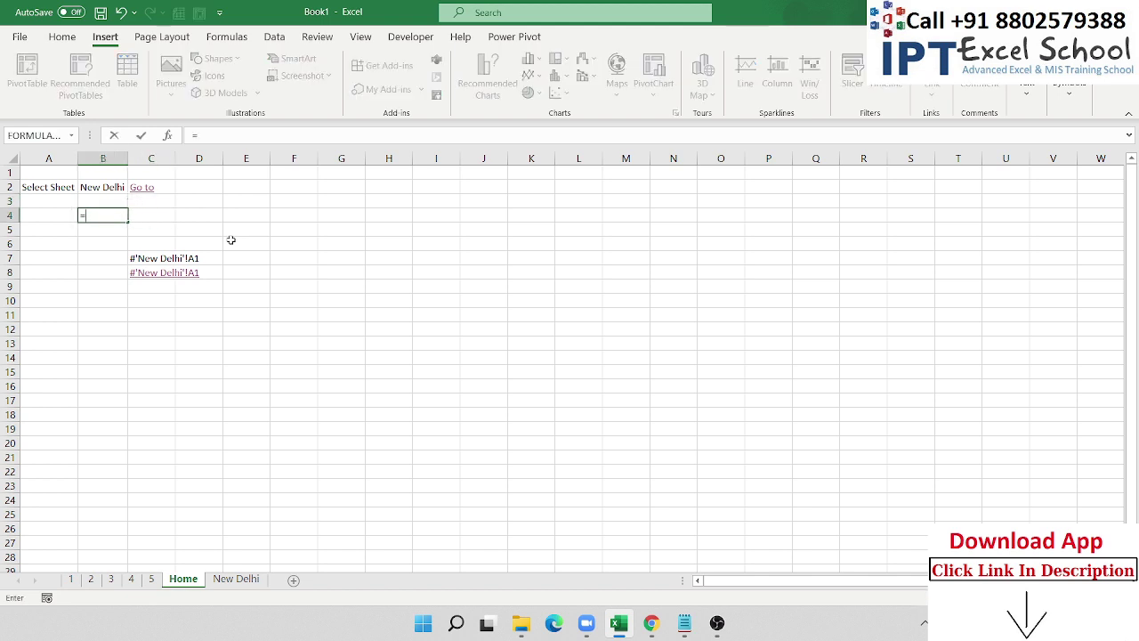
{"action": "type", "text": "fin"}
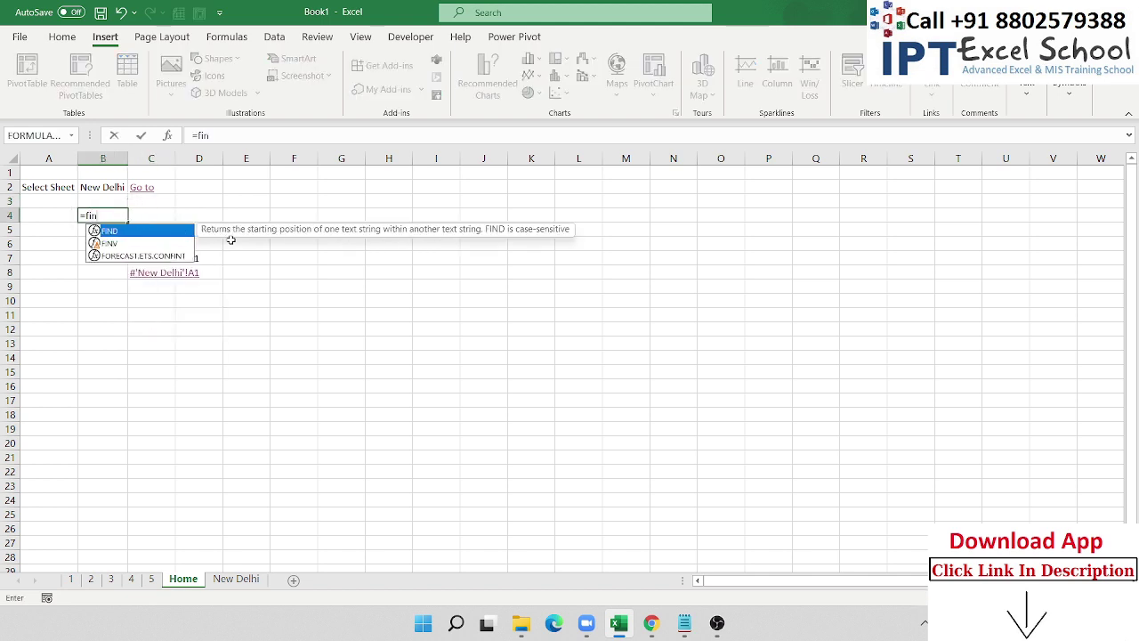
{"action": "key", "text": "Tab"}
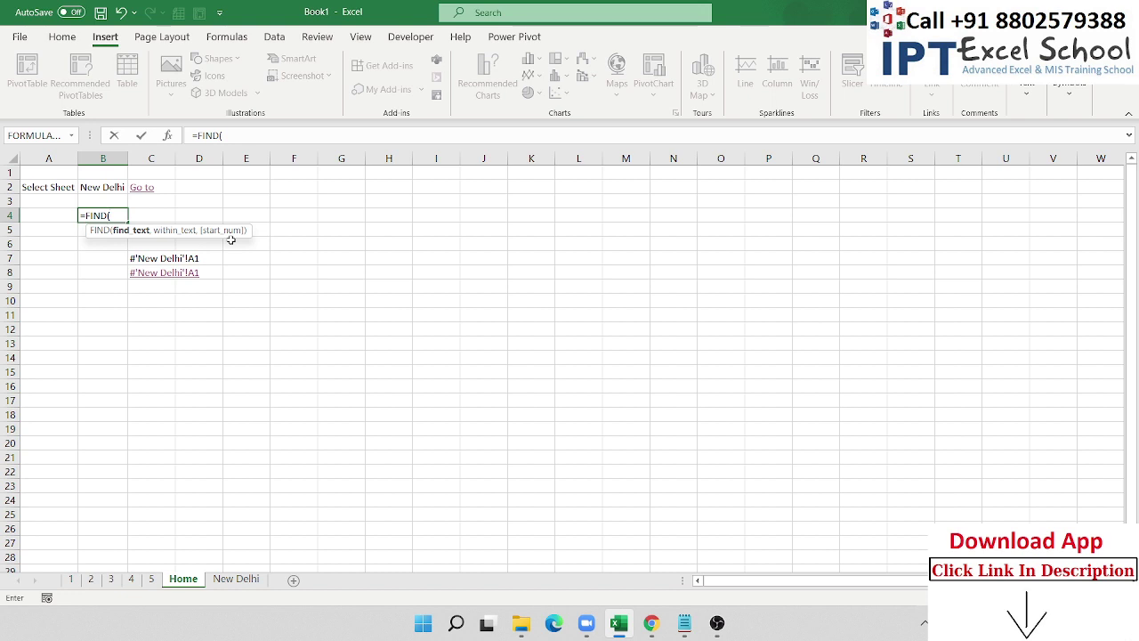
{"action": "type", "text": "\" \","}
{"action": "key", "text": "Up"}
{"action": "key", "text": "Up"}
{"action": "type", "text": ","}
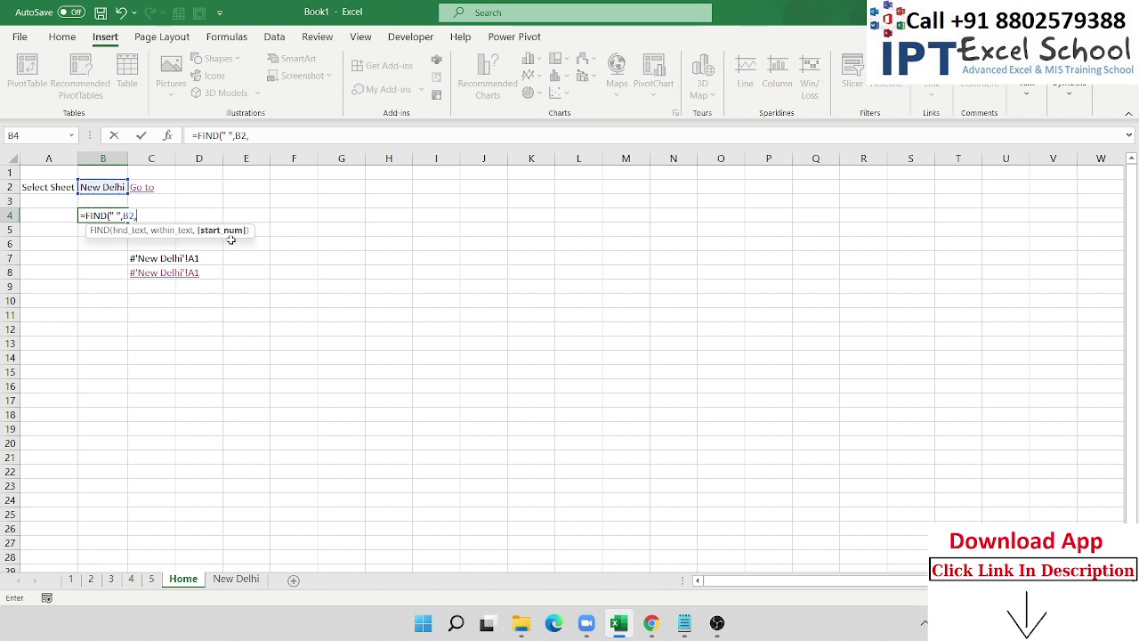
{"action": "type", "text": "1"}
{"action": "key", "text": "Return"}
{"action": "key", "text": "Up"}
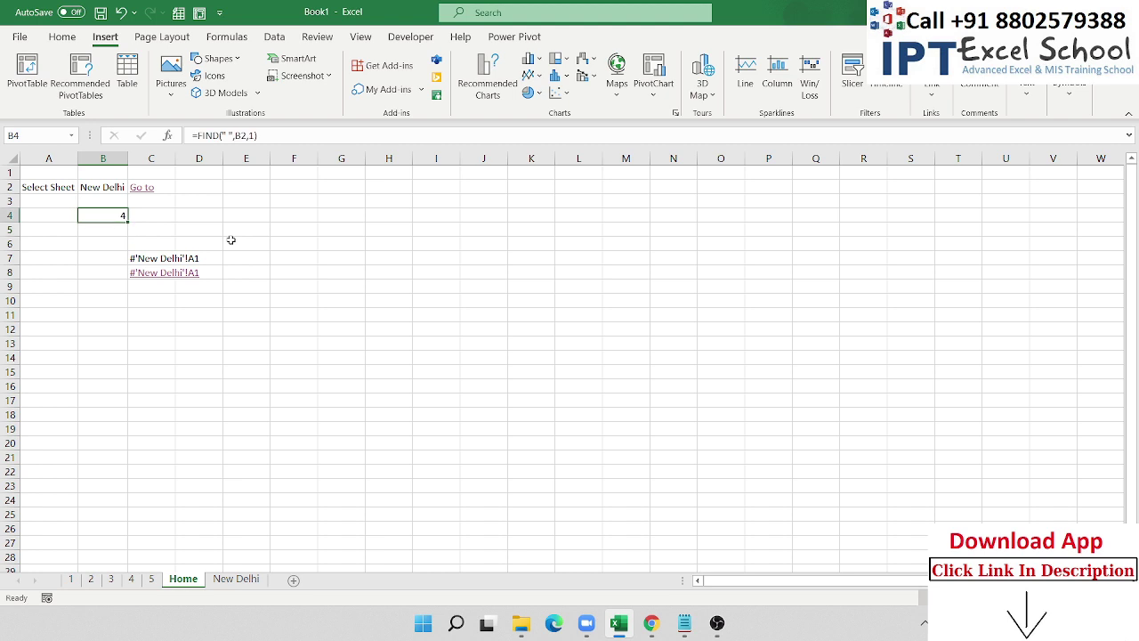
In C4, begin =IF(ISERROR(B4),C2, with ISERROR testing B4 and C2 as the error result.
{"action": "key", "text": "Right"}
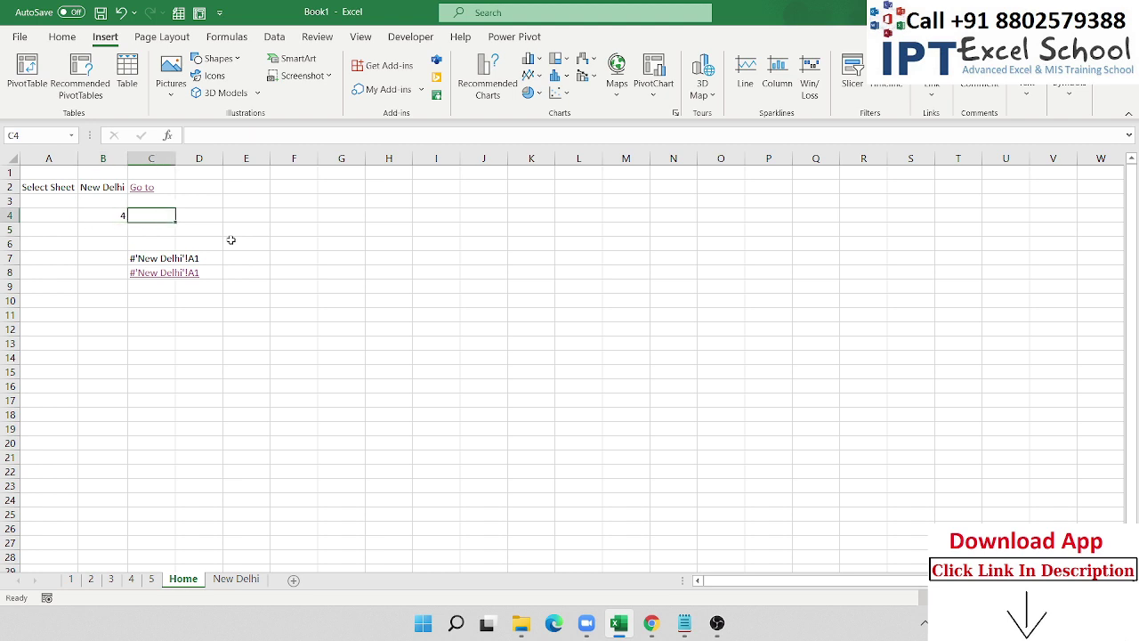
{"action": "type", "text": "=IF"}
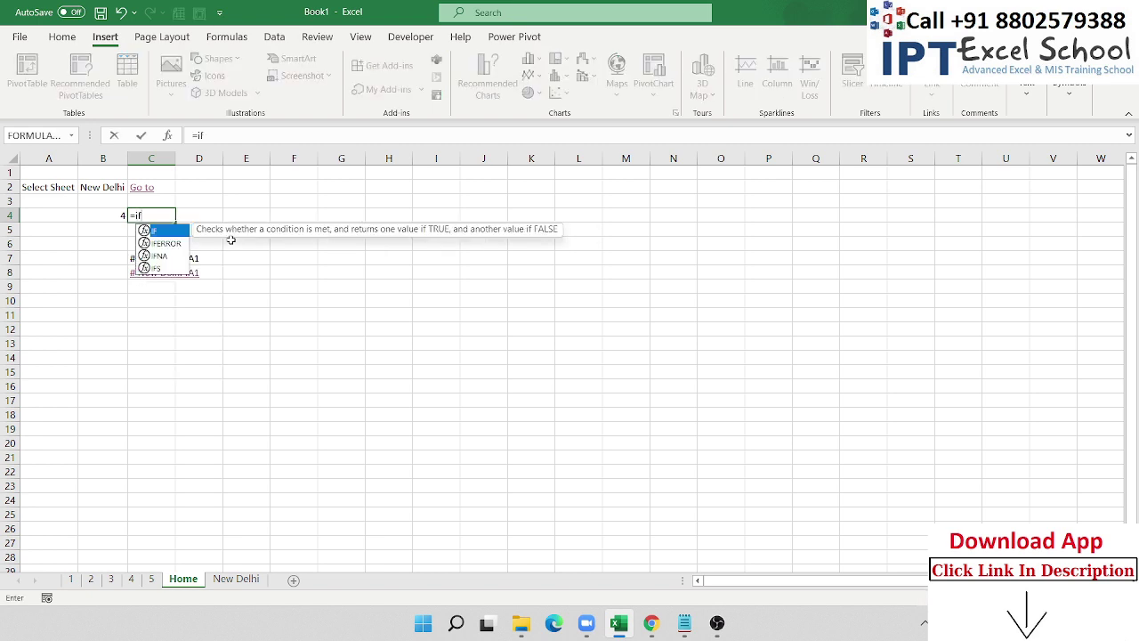
{"action": "type", "text": "("}
{"action": "key", "text": "Left"}
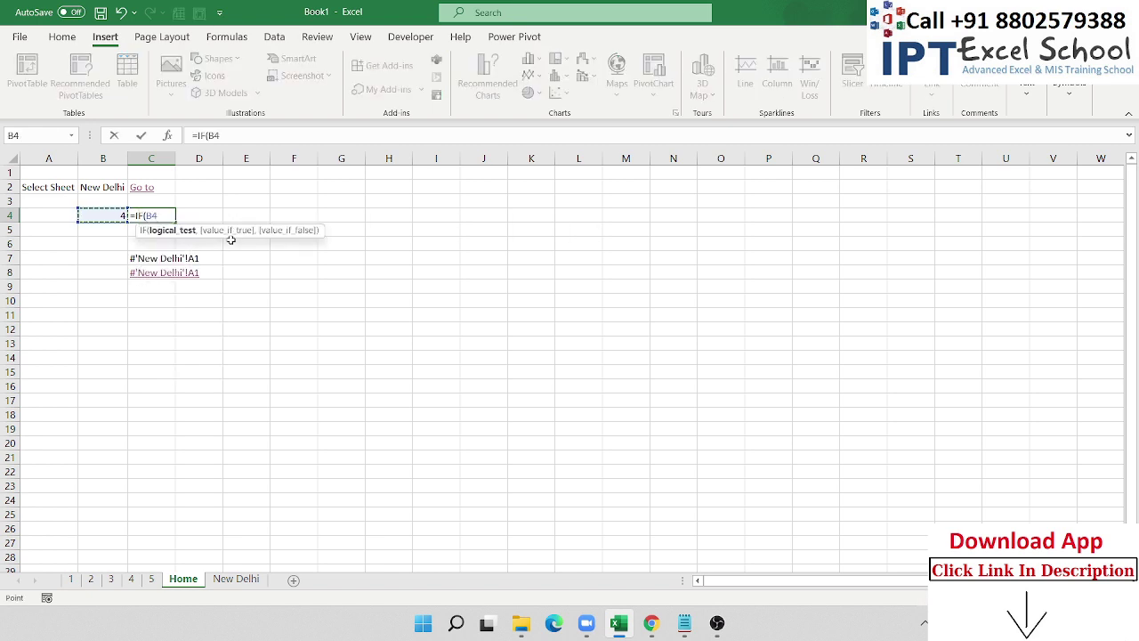
{"action": "key", "text": "BackSpace"}
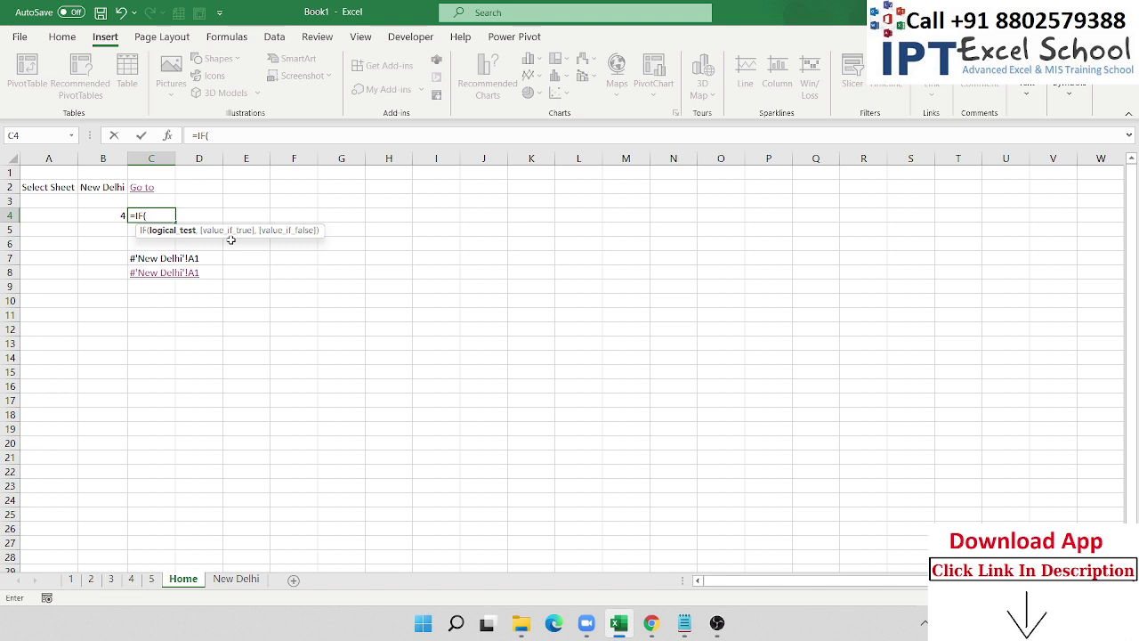
{"action": "type", "text": "i"}
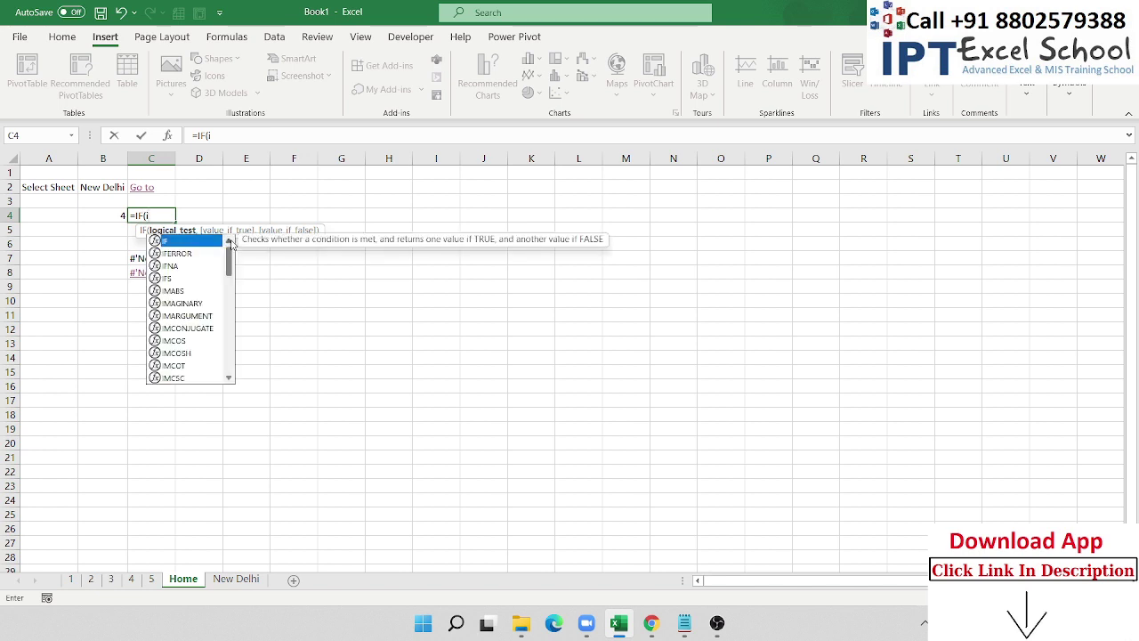
{"action": "type", "text": "s"}
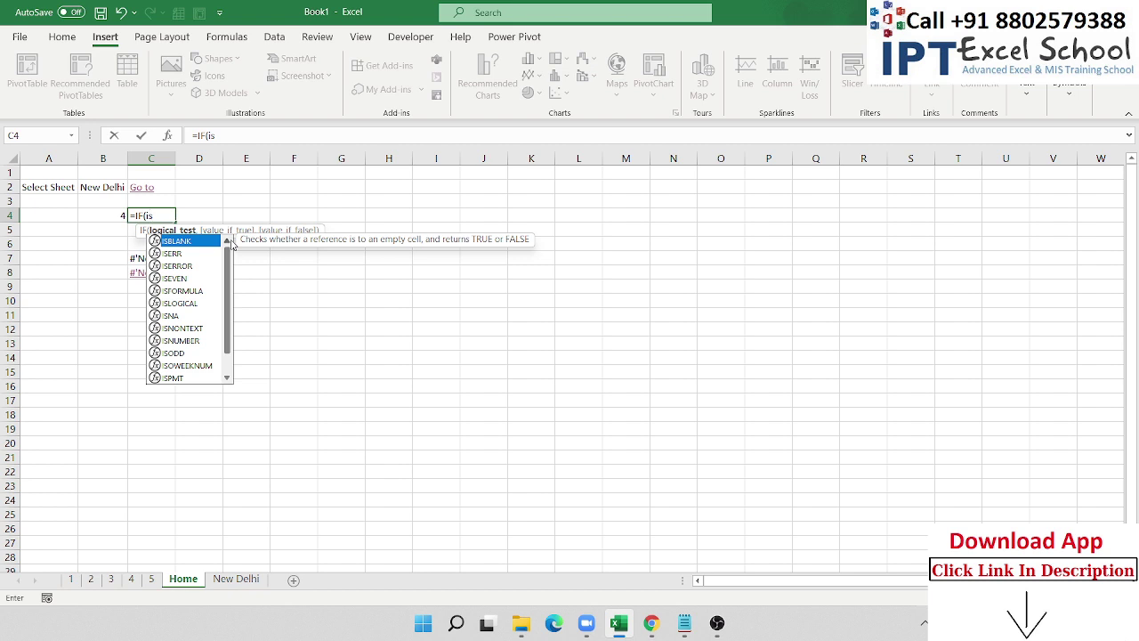
{"action": "type", "text": "s"}
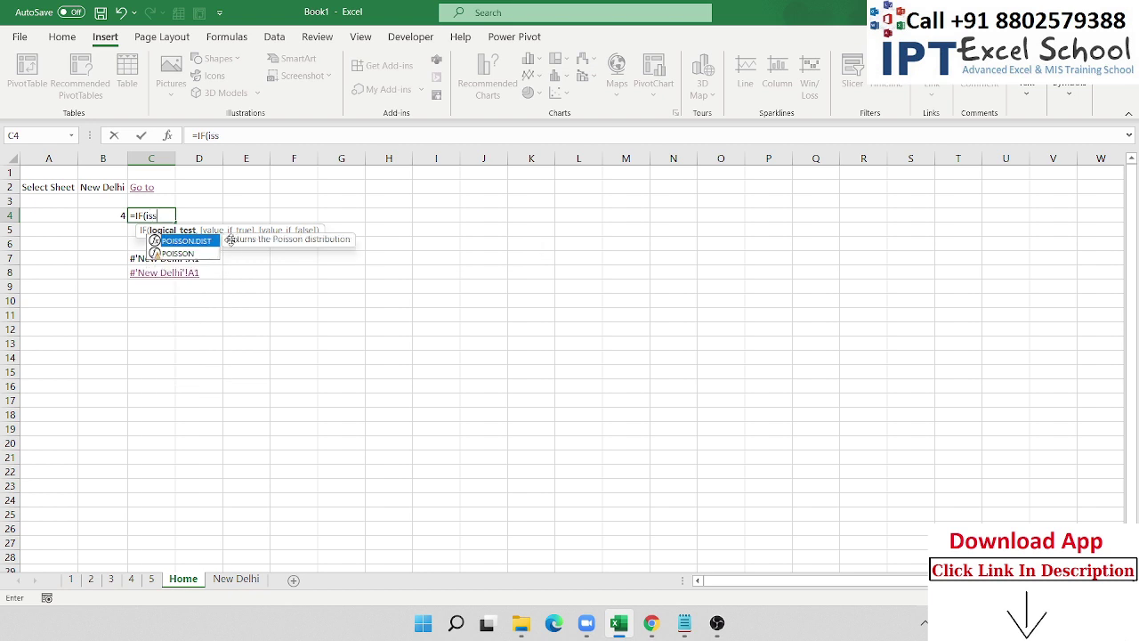
{"action": "key", "text": "BackSpace"}
{"action": "type", "text": "e"}
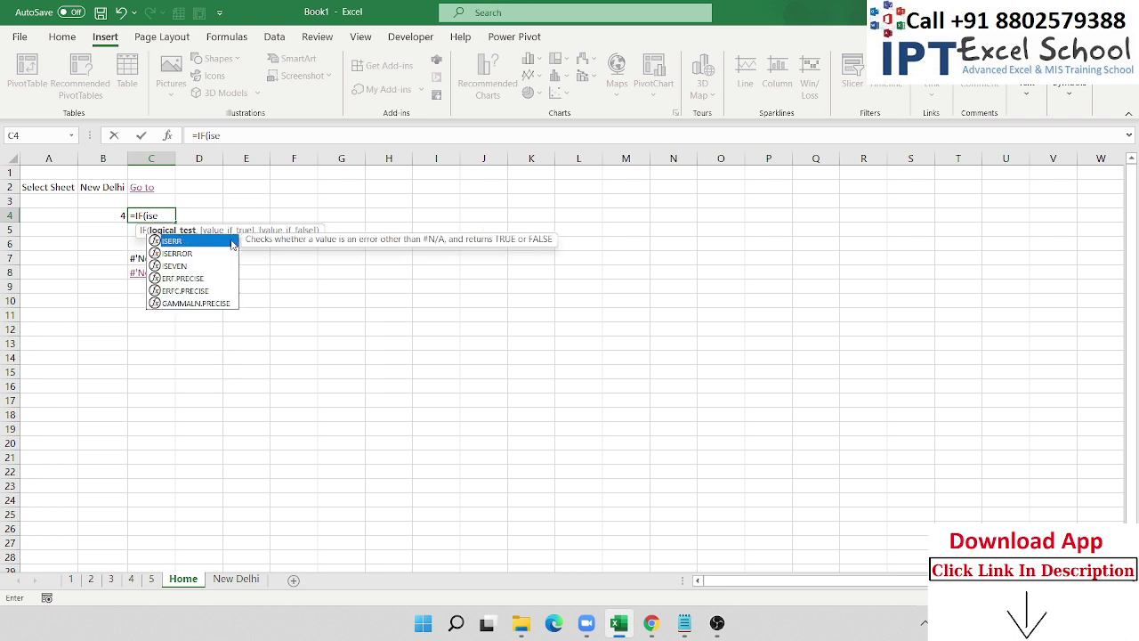
{"action": "key", "text": "Down"}
{"action": "key", "text": "Tab"}
{"action": "key", "text": "Left"}
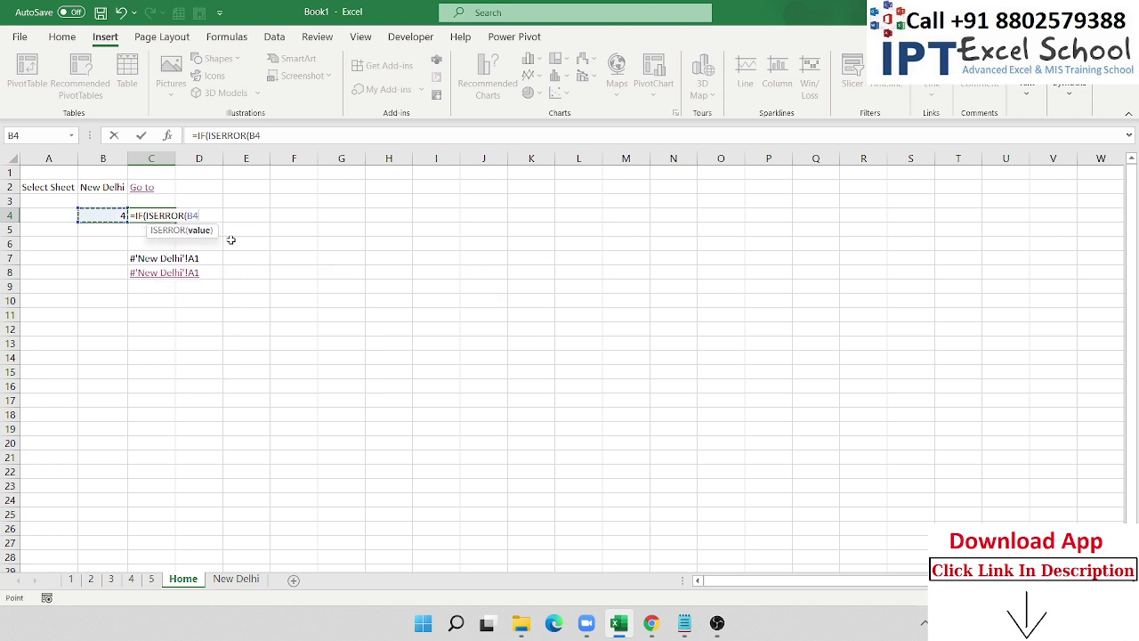
{"action": "type", "text": ")"}
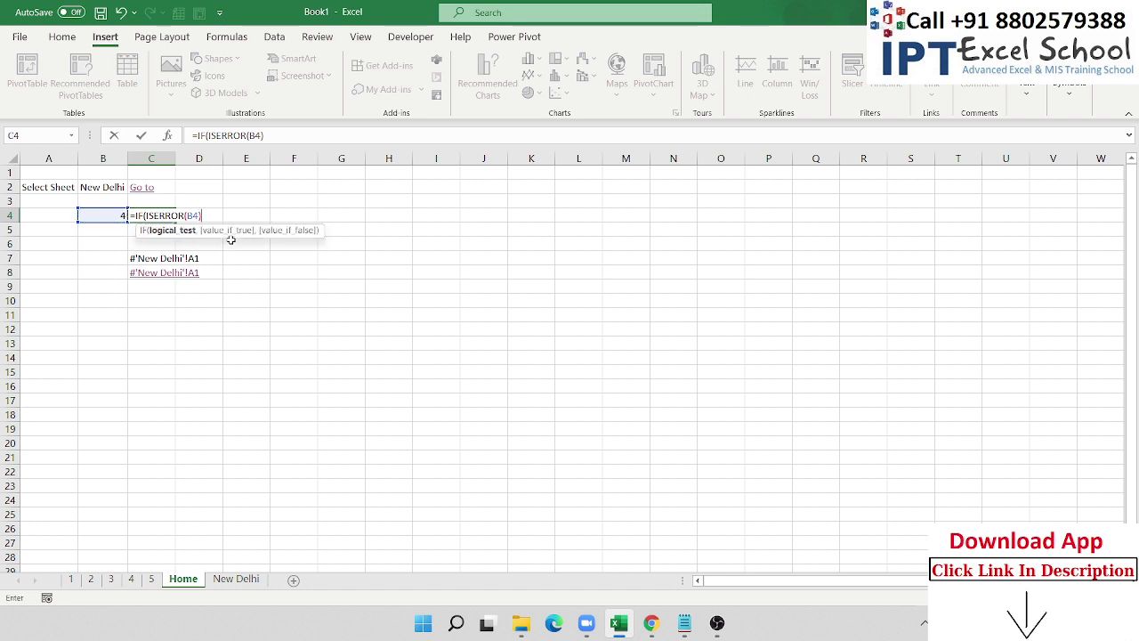
{"action": "type", "text": ","}
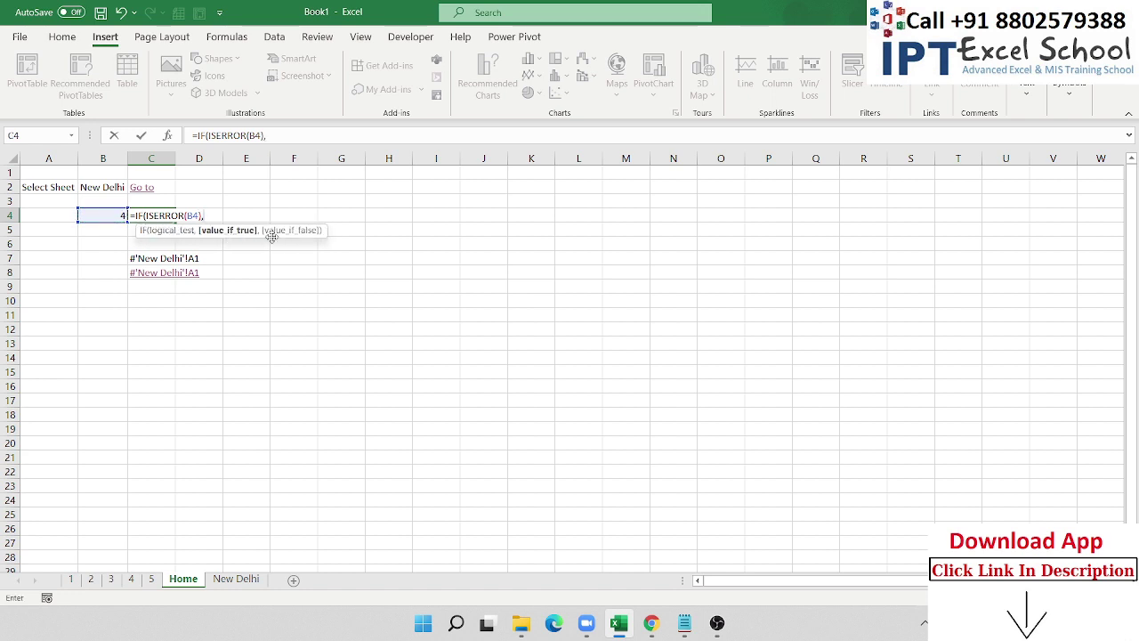
{"action": "left_click", "coordinate": [211, 180]}
{"action": "key", "text": "Left"}
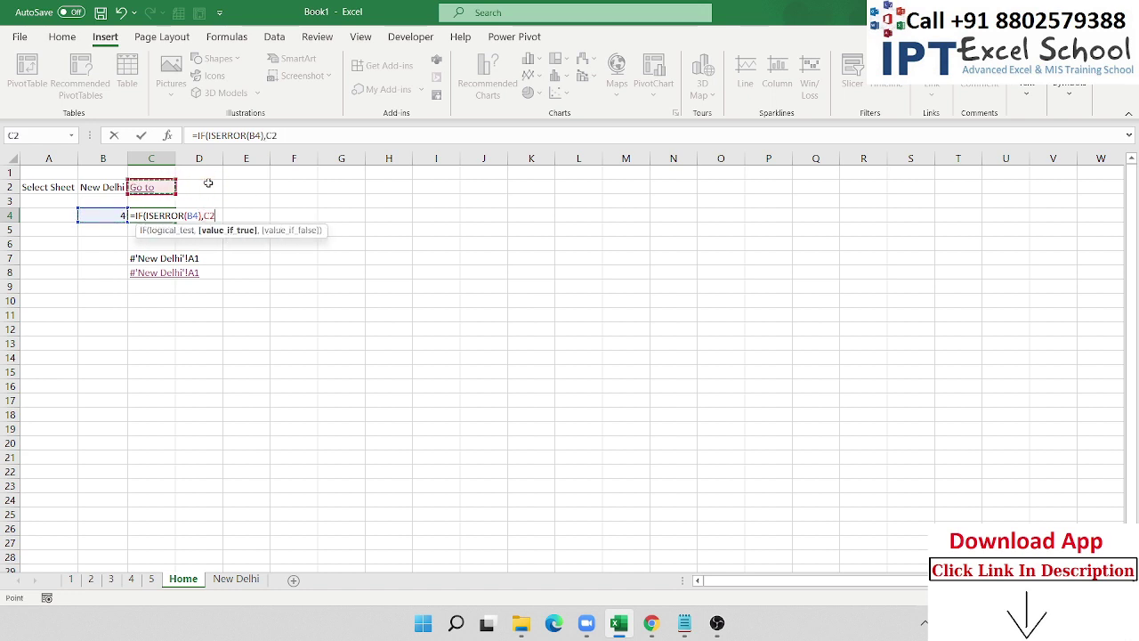
{"action": "type", "text": ","}
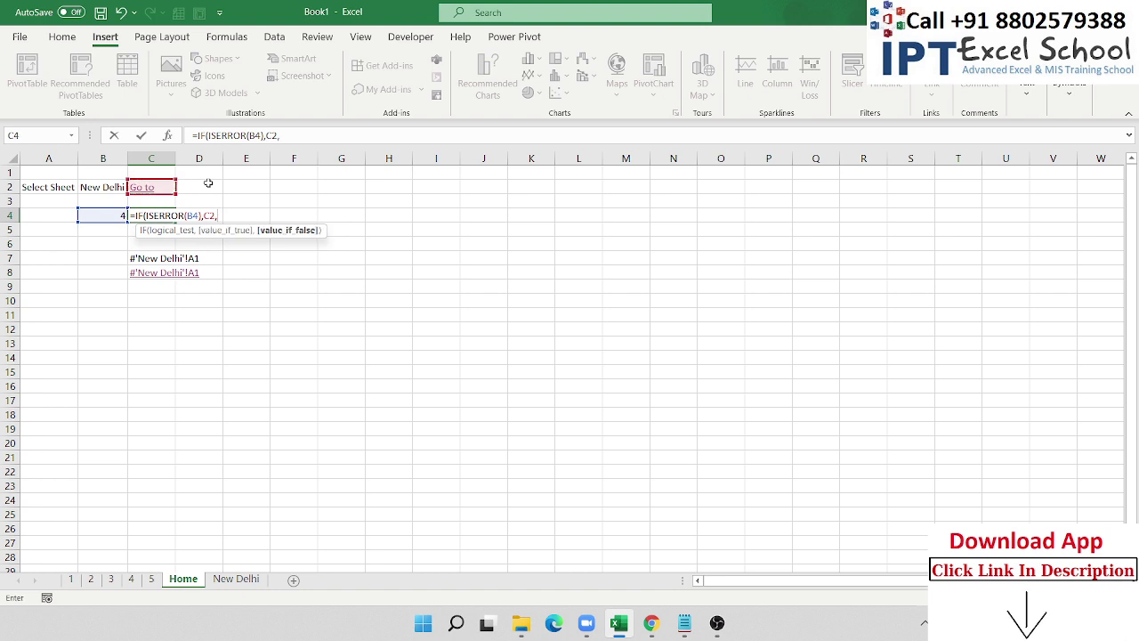
Finish the false branch as "#'"&B2&"'!A1" and accept Excel's suggested formula correction.
{"action": "key", "text": "Down"}
{"action": "key", "text": "Down"}
{"action": "key", "text": "Down"}
{"action": "key", "text": "Down"}
{"action": "key", "text": "BackSpace"}
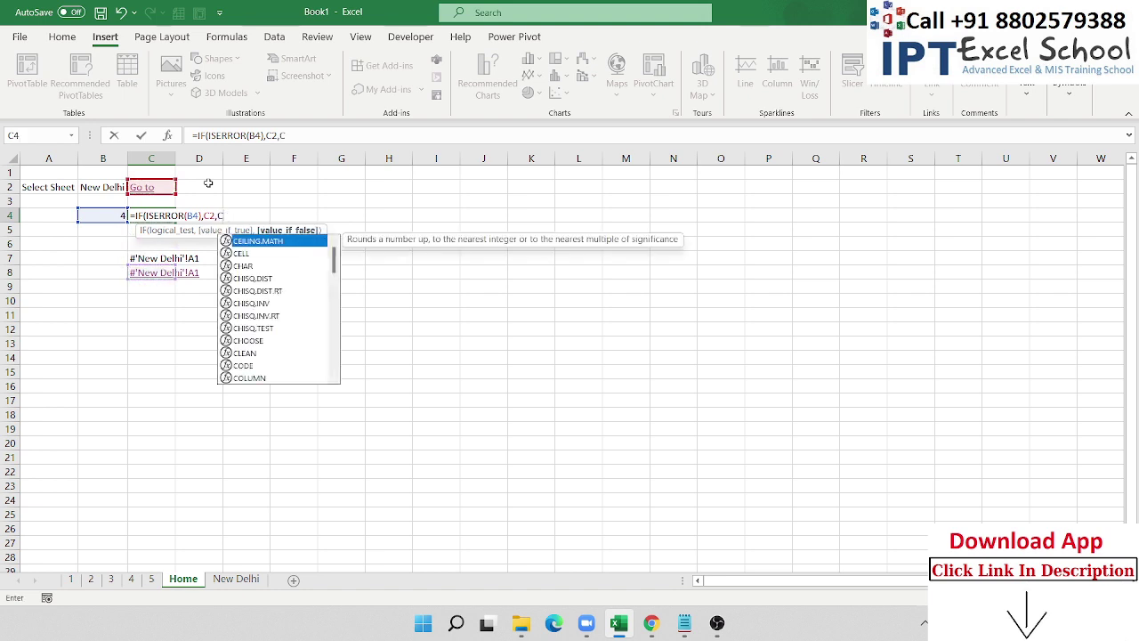
{"action": "key", "text": "BackSpace"}
{"action": "type", "text": "\""}
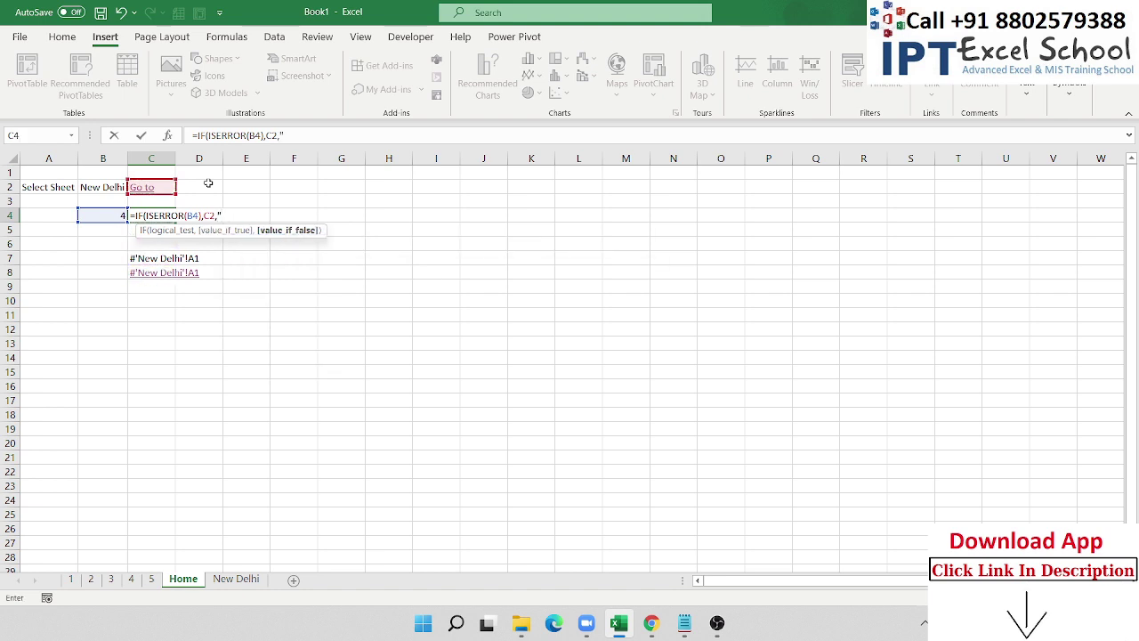
{"action": "type", "text": "#\""}
{"action": "type", "text": "'"}
{"action": "type", "text": "\""}
{"action": "type", "text": "&"}
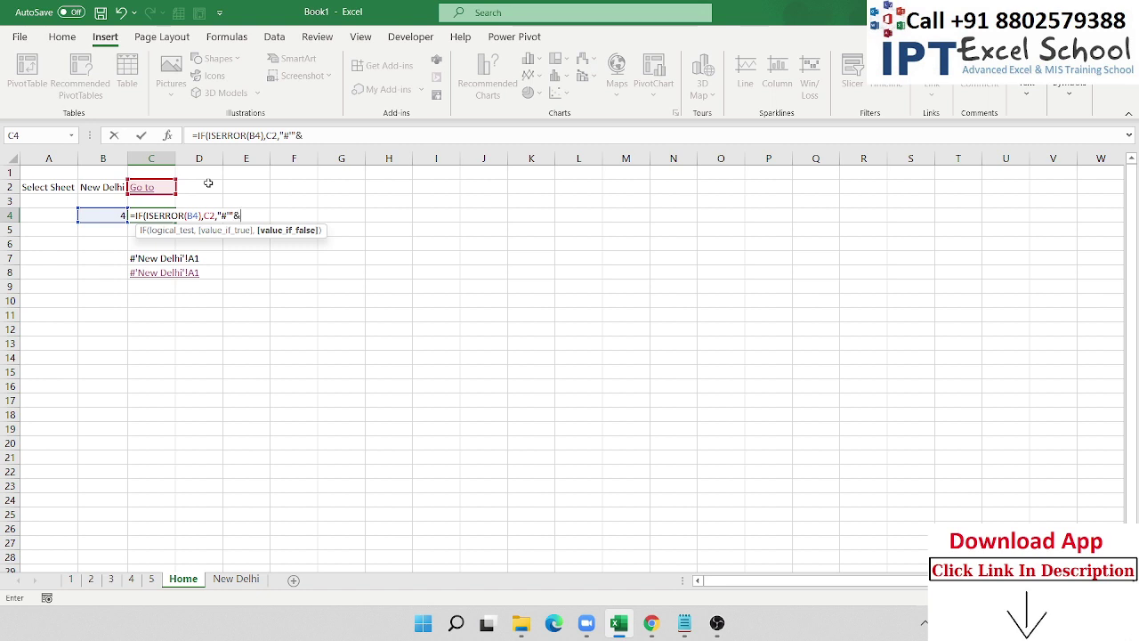
{"action": "left_click", "coordinate": [102, 187]}
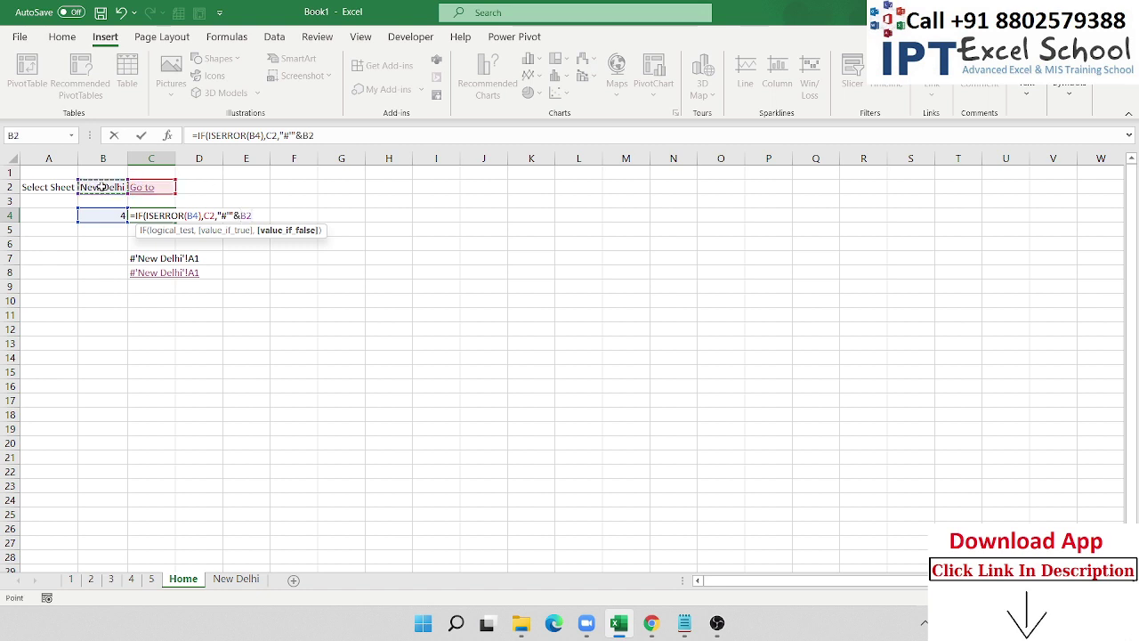
{"action": "type", "text": "&"}
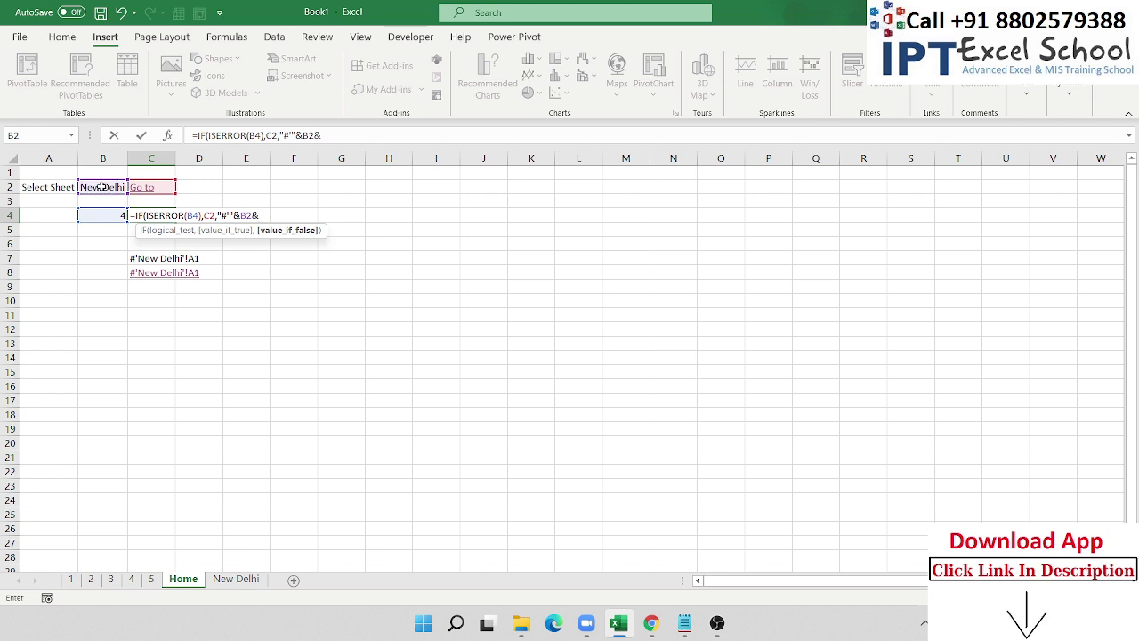
{"action": "type", "text": "\""}
{"action": "type", "text": "'"}
{"action": "type", "text": "!"}
{"action": "type", "text": "A1"}
{"action": "key", "text": "Return"}
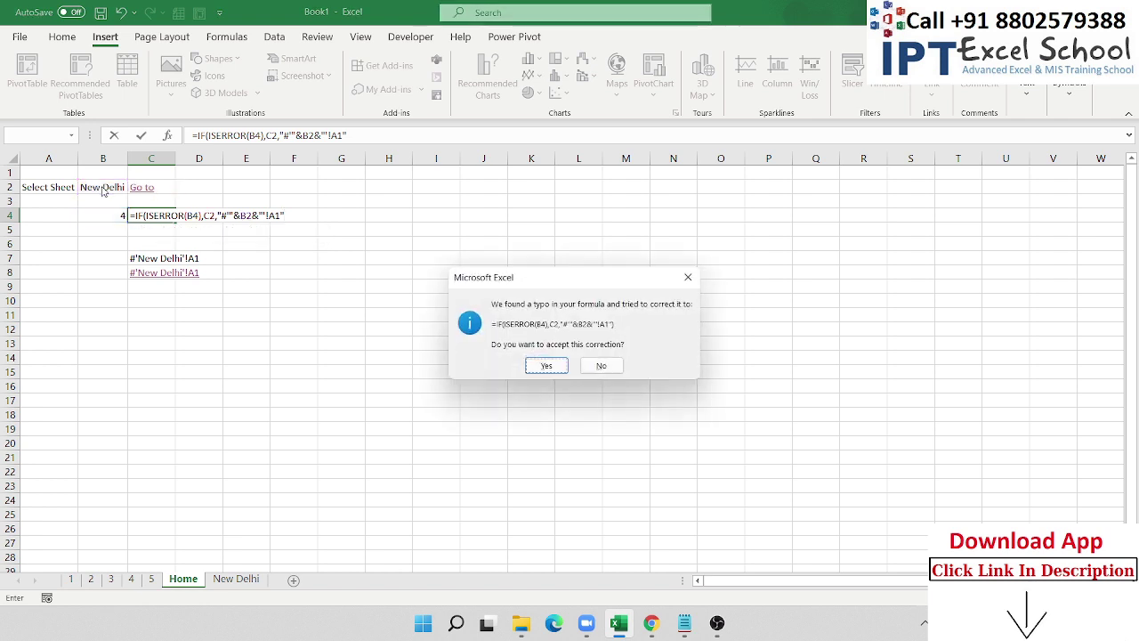
{"action": "key", "text": "Return"}
{"action": "key", "text": "Up"}
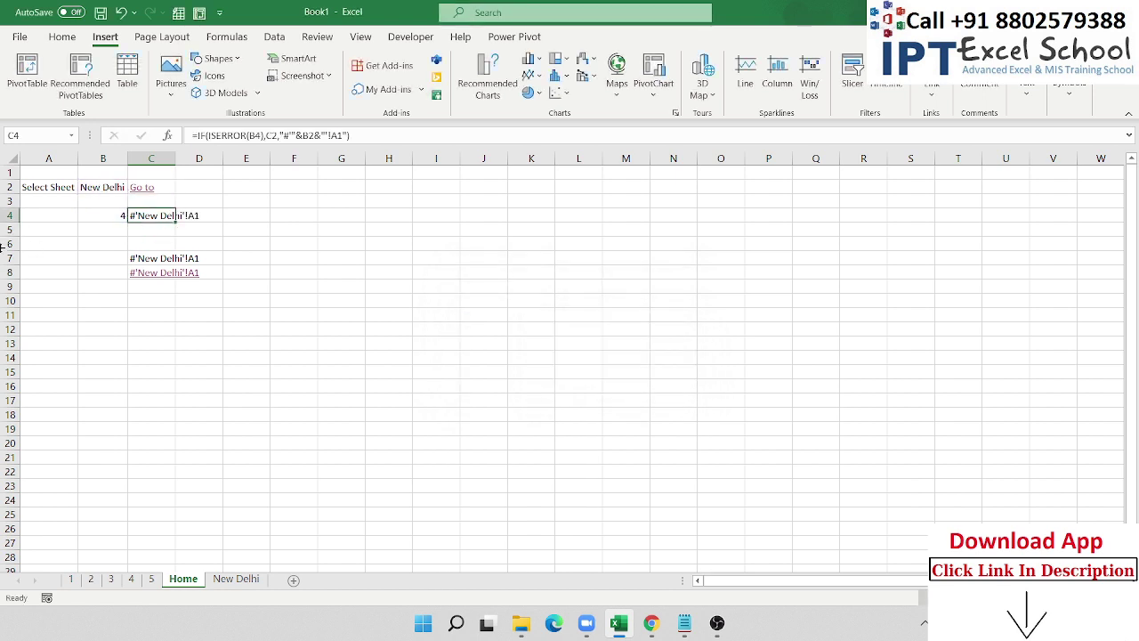
Widen column C and copy the "#"&B2&"!A1" address from C2's HYPERLINK formula.
{"action": "double_click", "coordinate": [175, 158]}
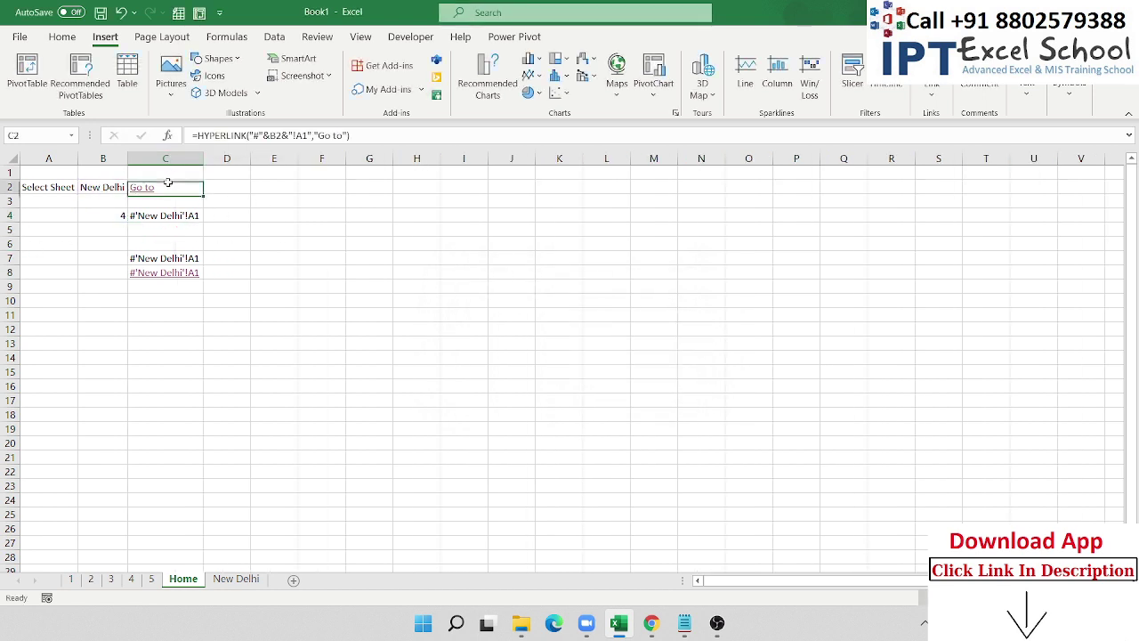
{"action": "left_click", "coordinate": [168, 184]}
{"action": "left_click_drag", "start_coordinate": [250, 135], "coordinate": [312, 134]}
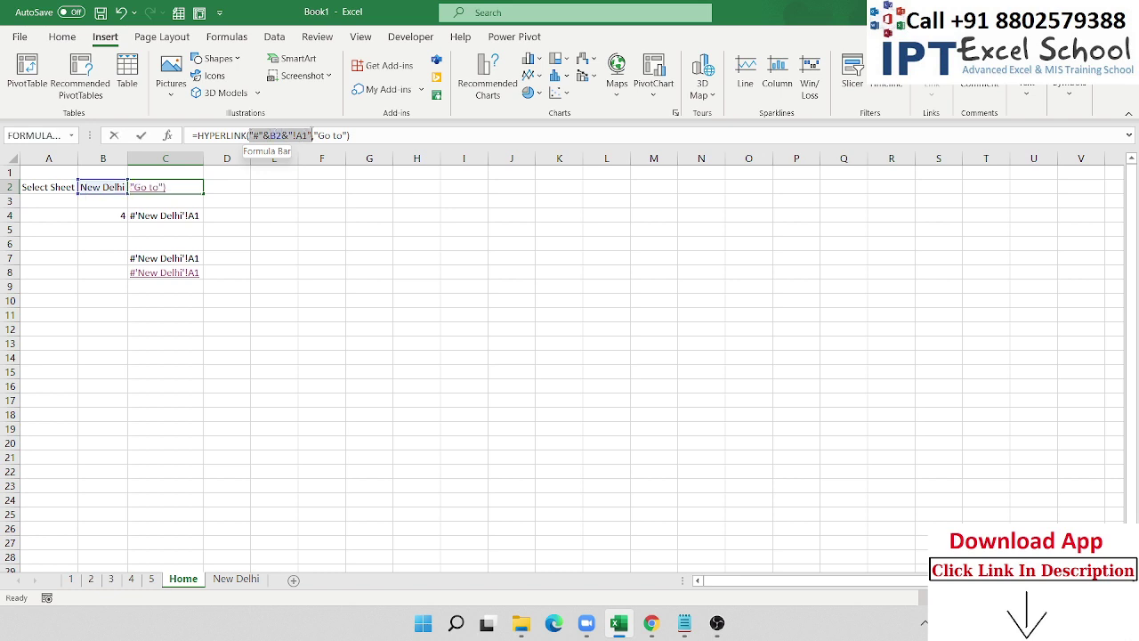
{"action": "key", "text": "Escape"}
Replace the C2 argument in C4's IF formula with the pasted "#"&B2&"!A1" address.
{"action": "left_click", "coordinate": [189, 216]}
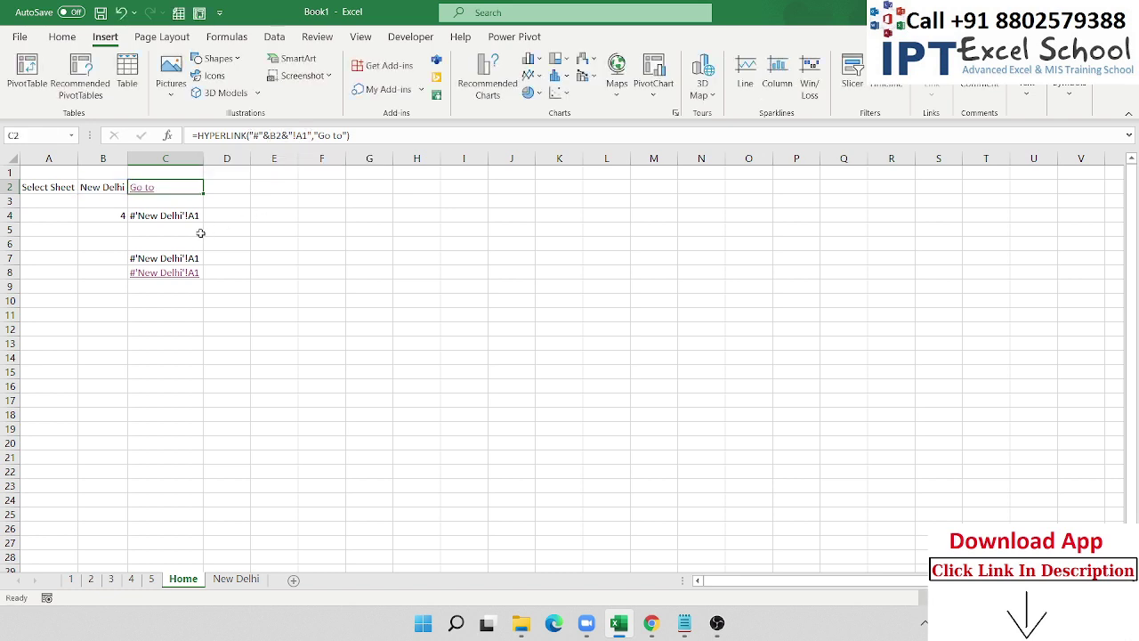
{"action": "double_click", "coordinate": [189, 215]}
{"action": "double_click", "coordinate": [211, 216]}
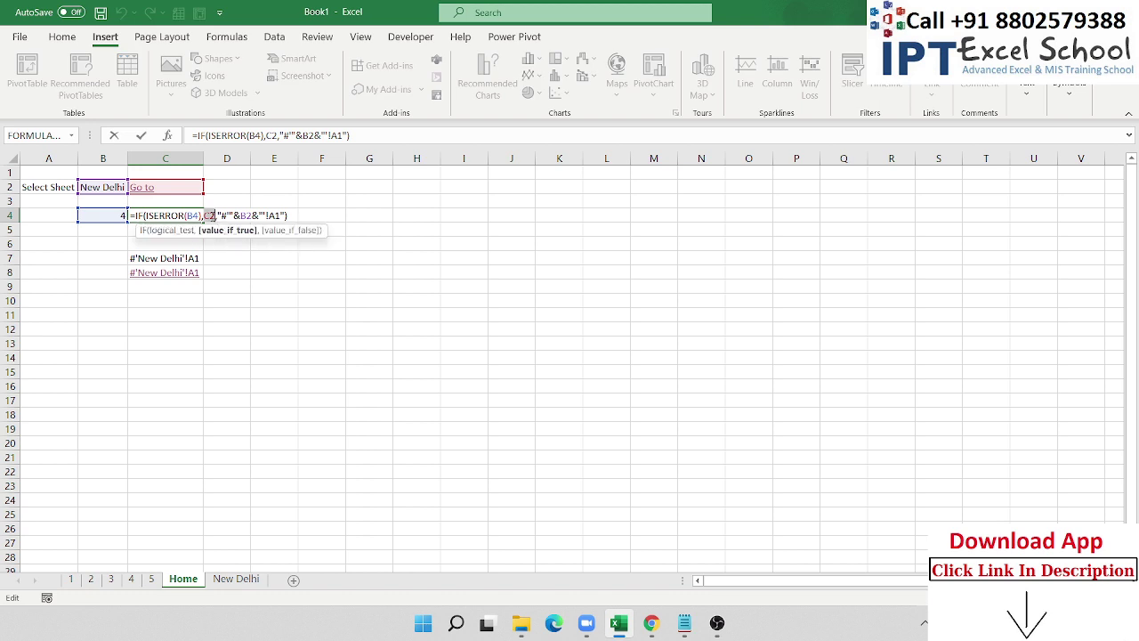
{"action": "key", "text": "ctrl+v"}
{"action": "key", "text": "Return"}
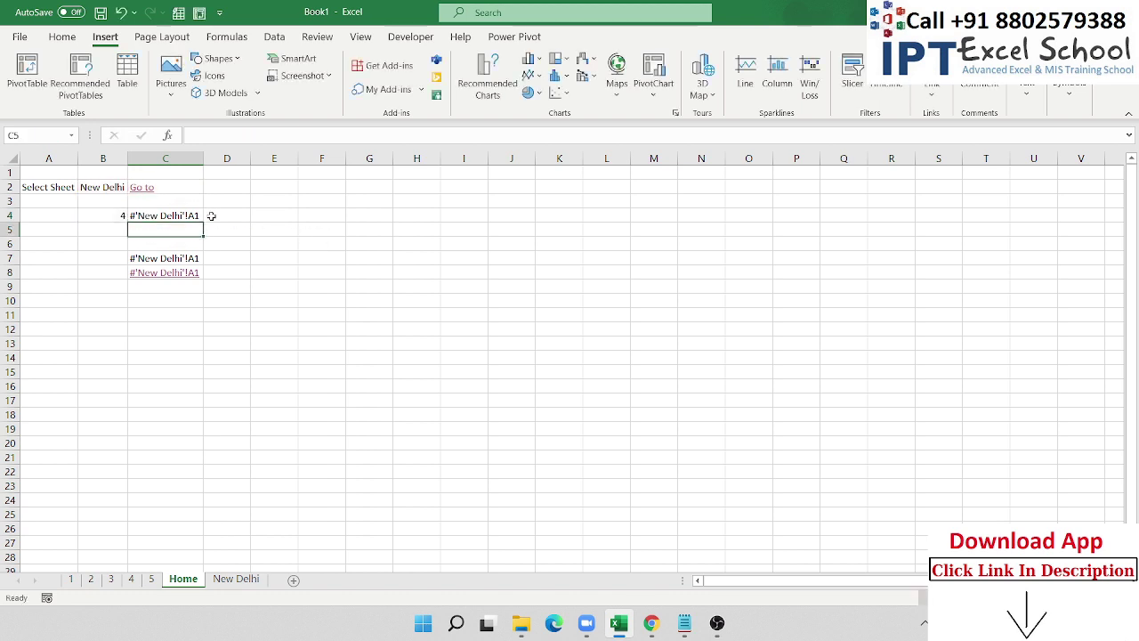
{"action": "key", "text": "Up"}
{"action": "key", "text": "Left"}
Change the sheet choice in B2 to 1.
{"action": "key", "text": "Up"}
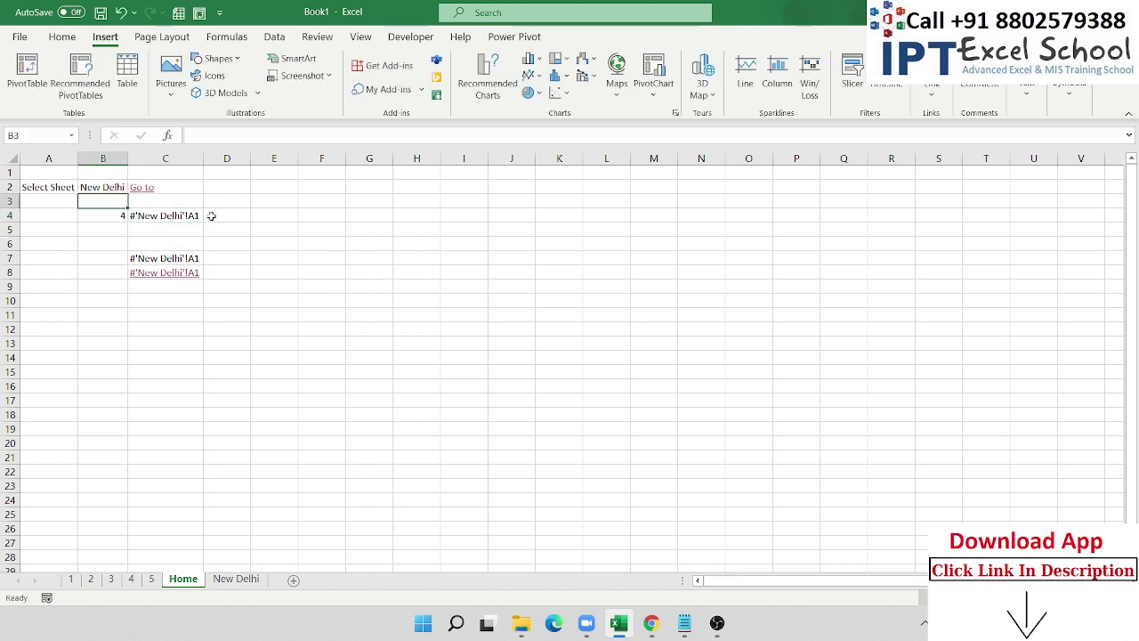
{"action": "key", "text": "Up"}
{"action": "type", "text": "1"}
{"action": "key", "text": "Return"}
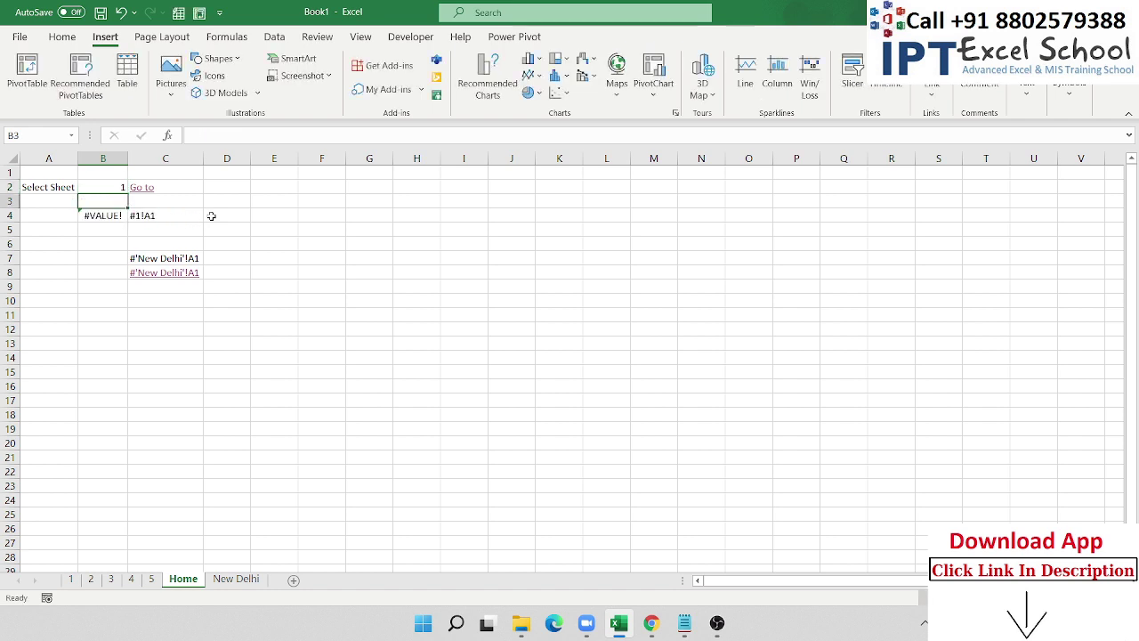
Check C4's formula, which now returns the plain address #1!A1.
{"action": "key", "text": "Down"}
{"action": "key", "text": "Right"}
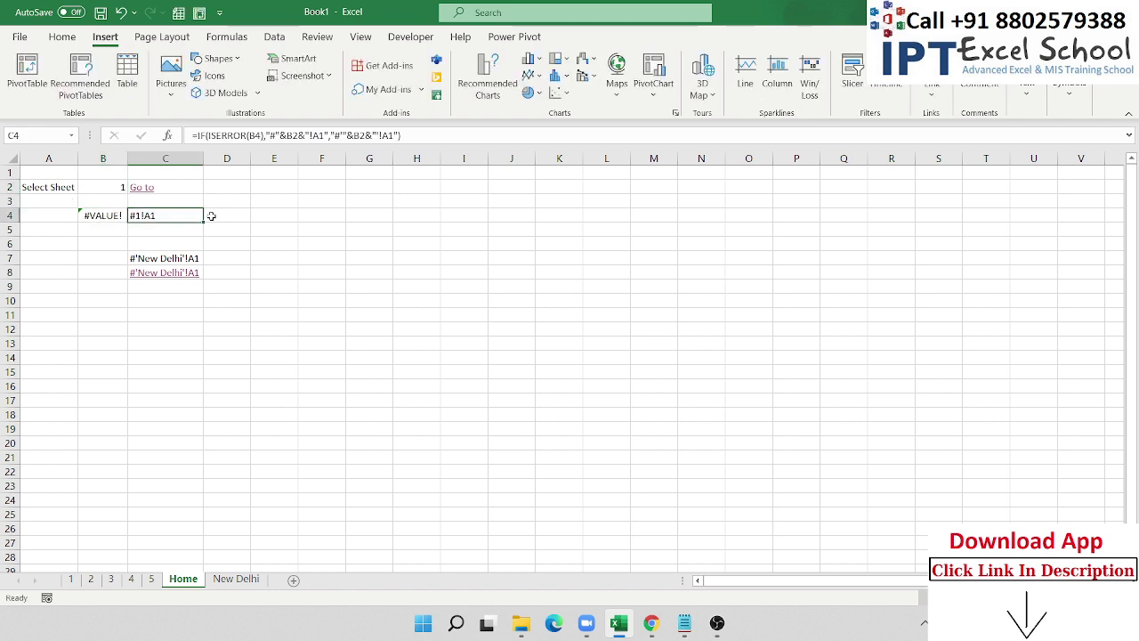
{"action": "key", "text": "F2"}
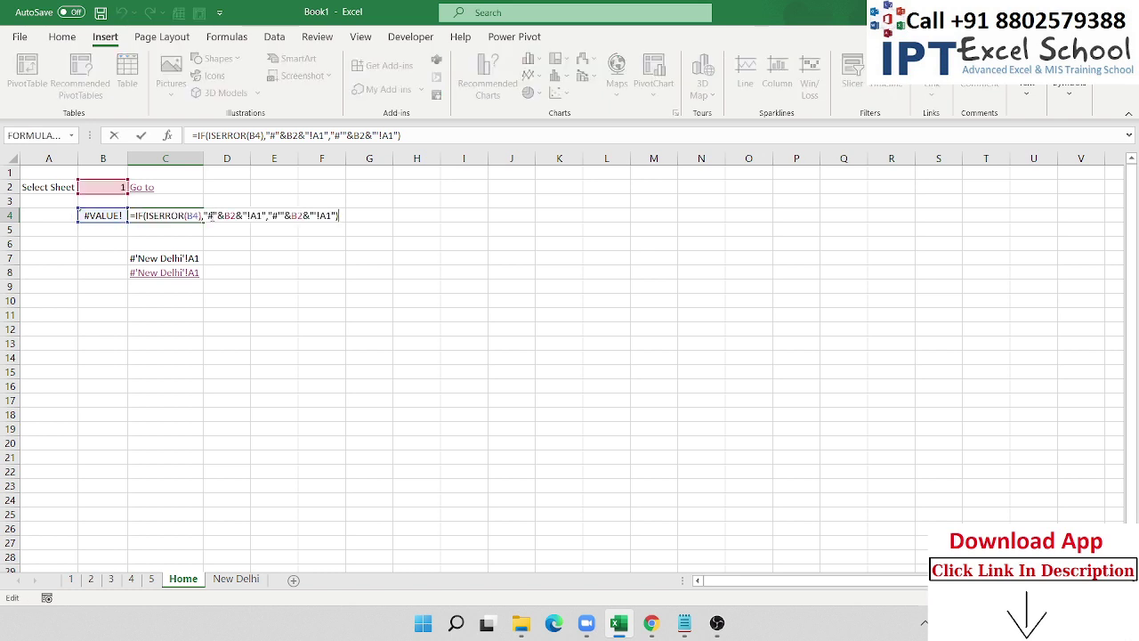
{"action": "key", "text": "Return"}
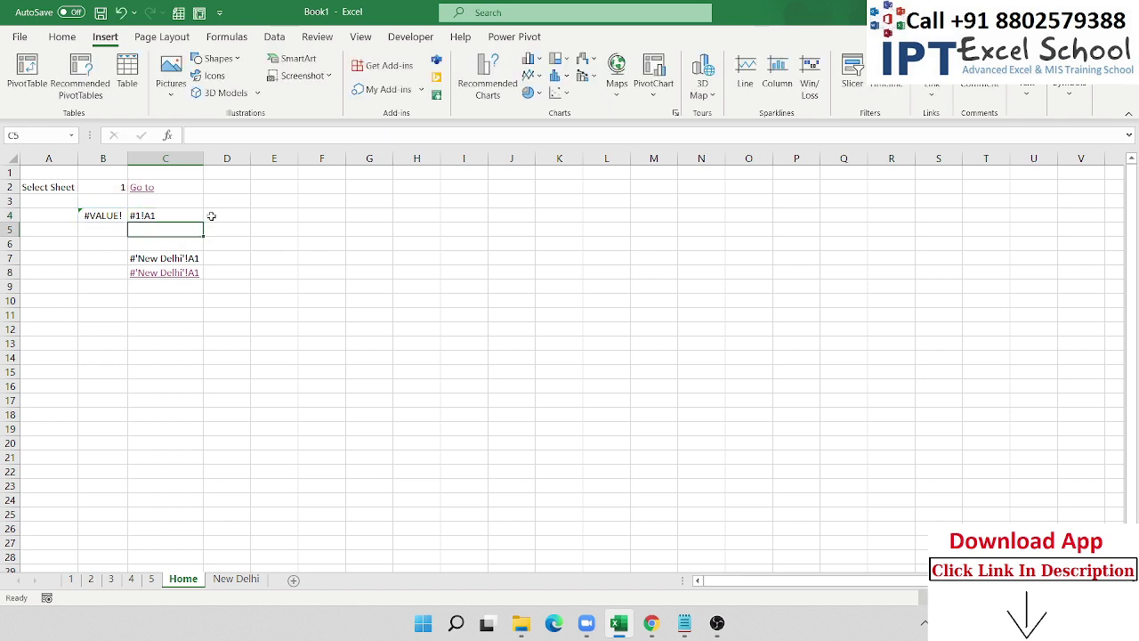
Enter =HYPERLINK(C4,"Go To") in C5.
{"action": "type", "text": "=hy"}
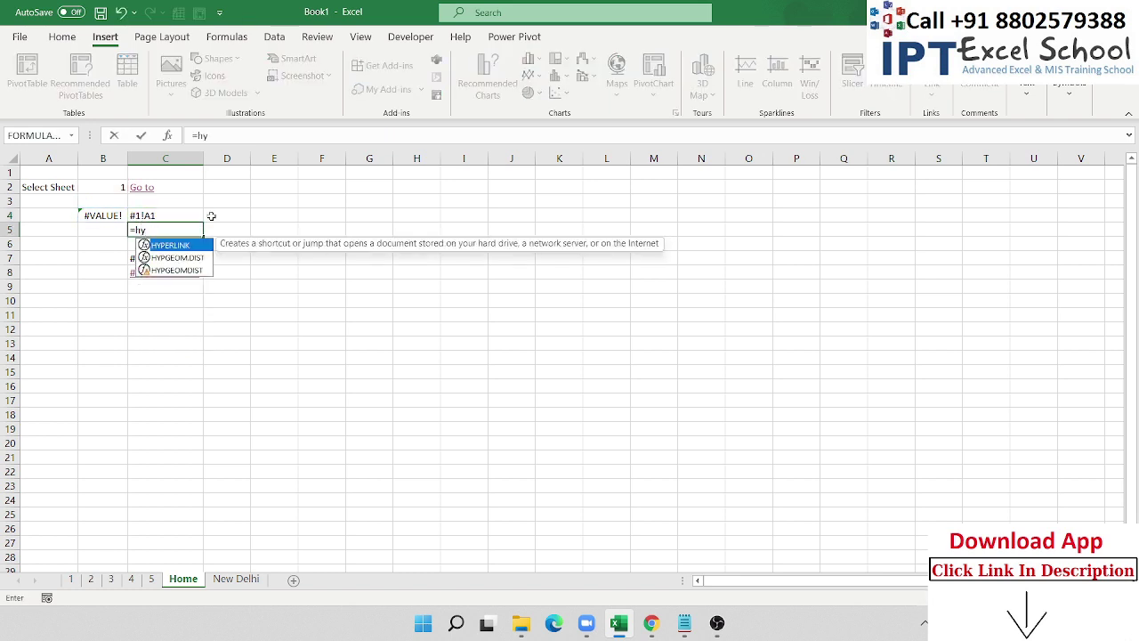
{"action": "key", "text": "Tab"}
{"action": "key", "text": "Up"}
{"action": "type", "text": ",\""}
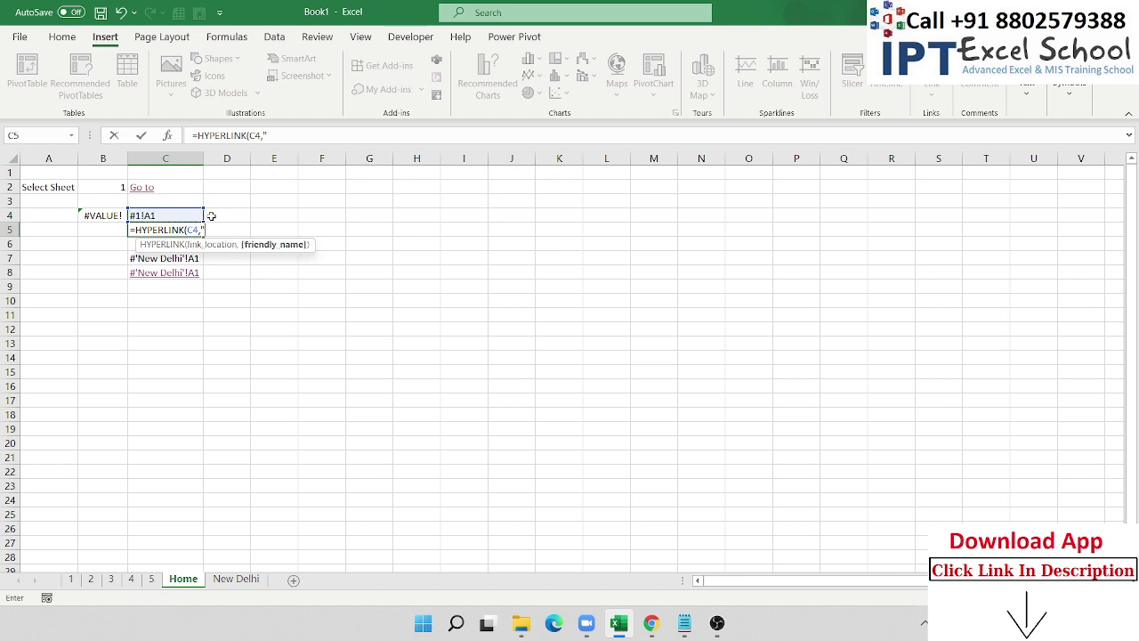
{"action": "type", "text": "Go"}
{"action": "type", "text": " To\""}
{"action": "type", "text": ")"}
{"action": "key", "text": "Return"}
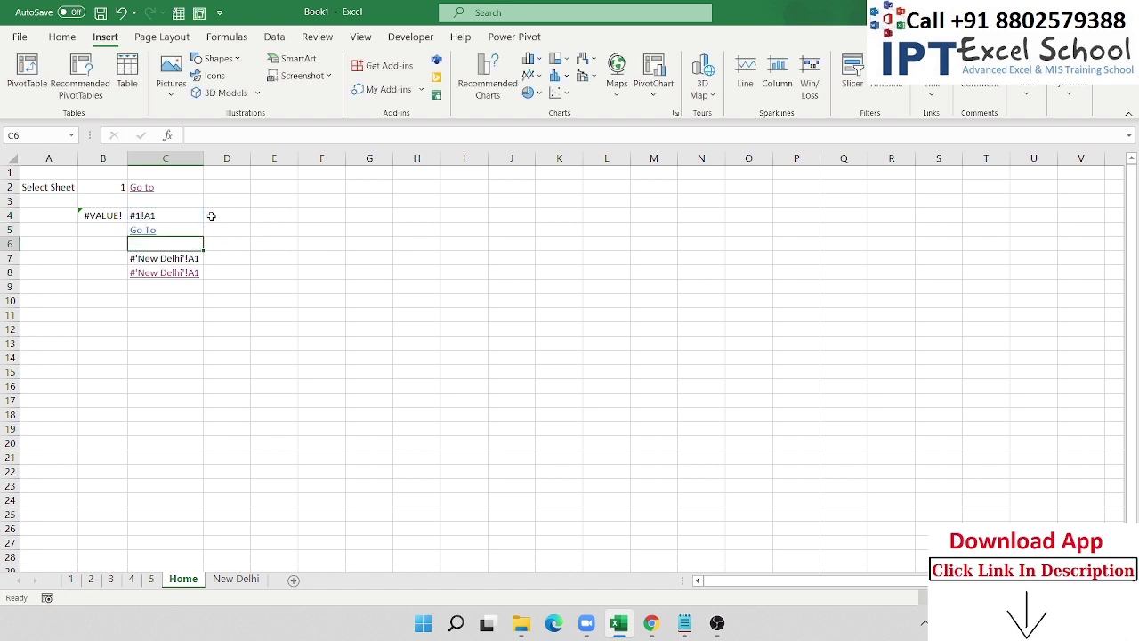
Test the Go To link, which opens sheet 1, then return to the Home sheet.
{"action": "key", "text": "Up"}
{"action": "key", "text": "Left"}
{"action": "key", "text": "Up"}
{"action": "key", "text": "Up"}
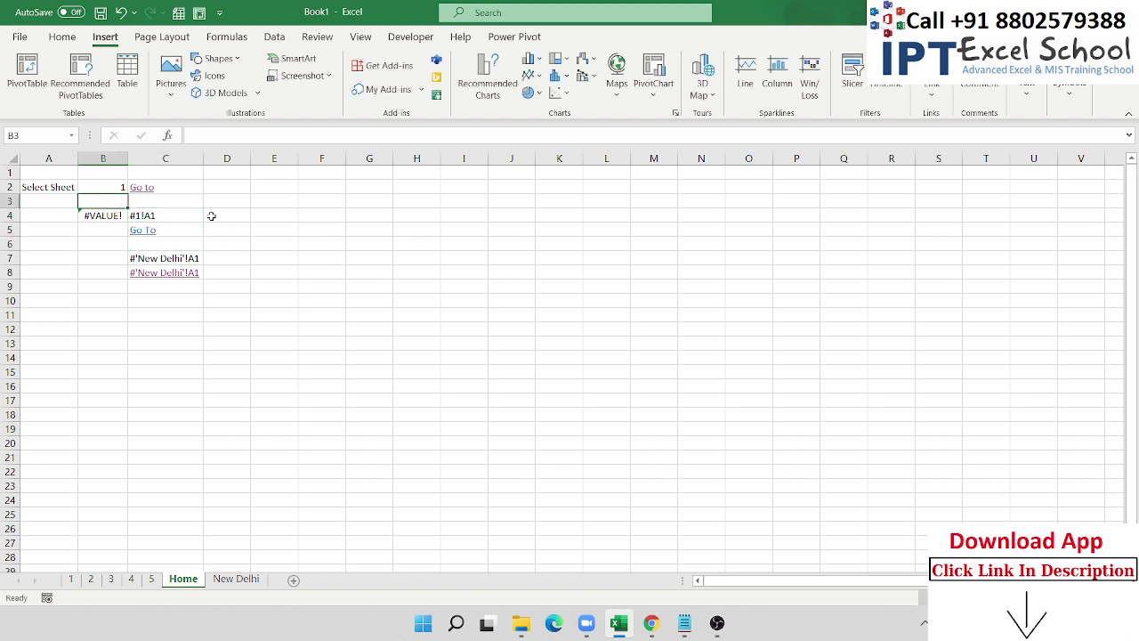
{"action": "key", "text": "Up"}
{"action": "left_click", "coordinate": [141, 231]}
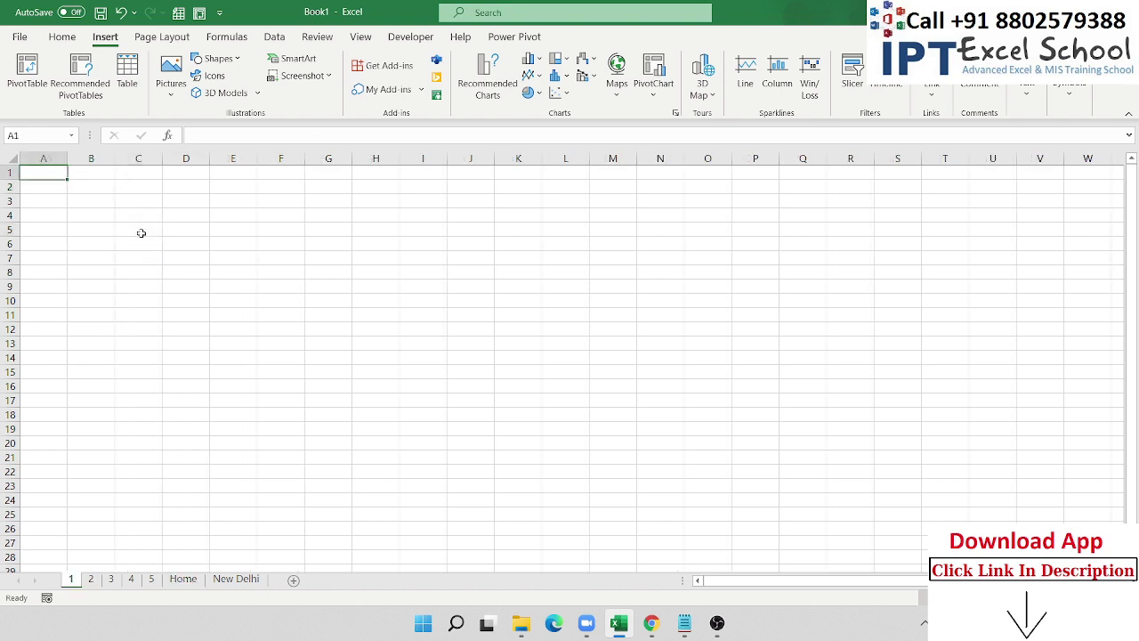
{"action": "left_click", "coordinate": [233, 581]}
{"action": "left_click", "coordinate": [182, 579]}
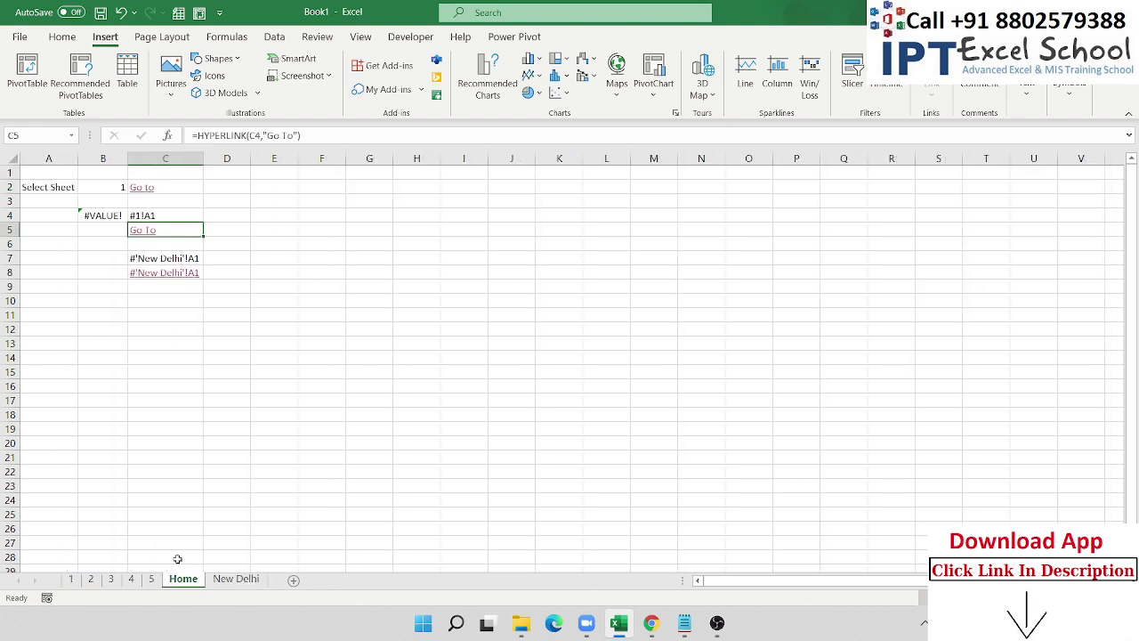
{"action": "left_click", "coordinate": [99, 198]}
Enter New Delhi as the sheet choice in B2.
{"action": "key", "text": "Up"}
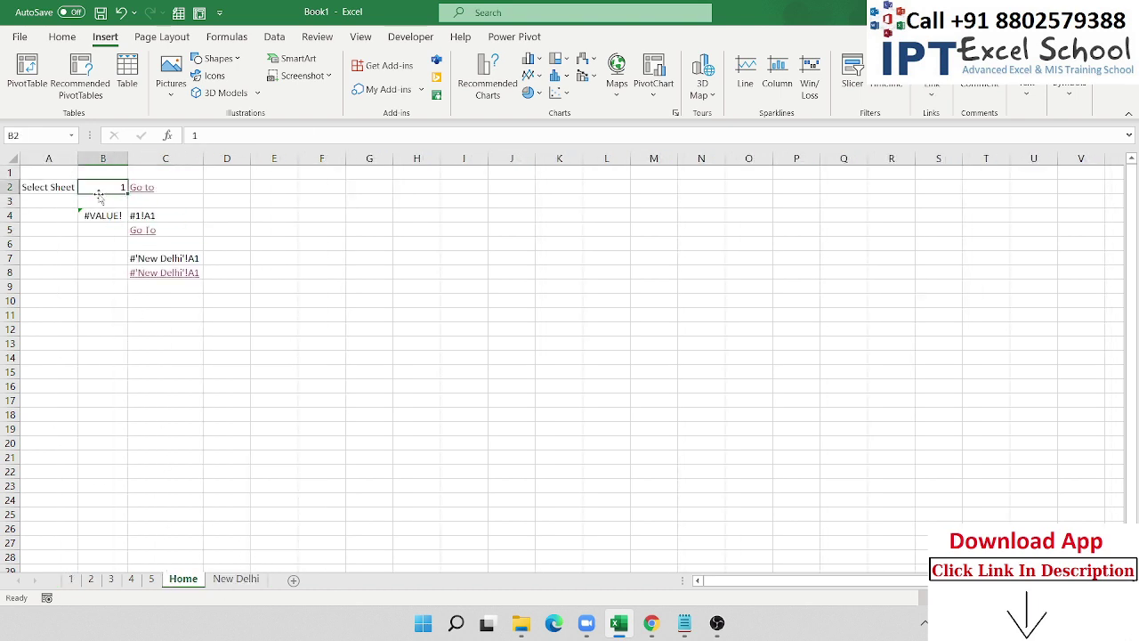
{"action": "type", "text": "New"}
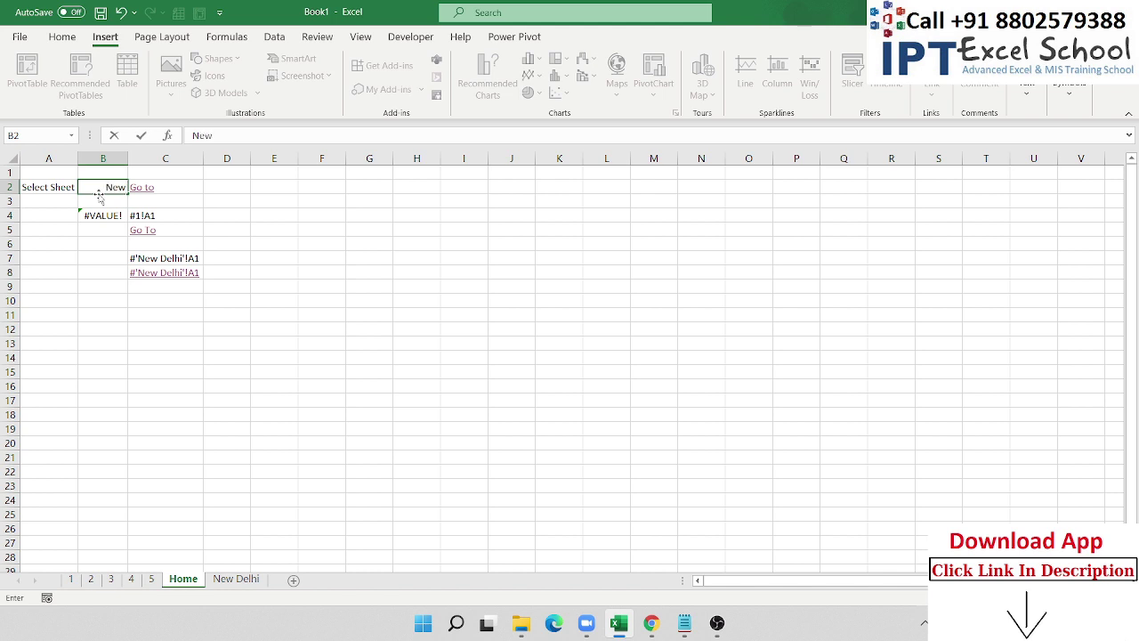
{"action": "type", "text": " De"}
{"action": "type", "text": "lhi"}
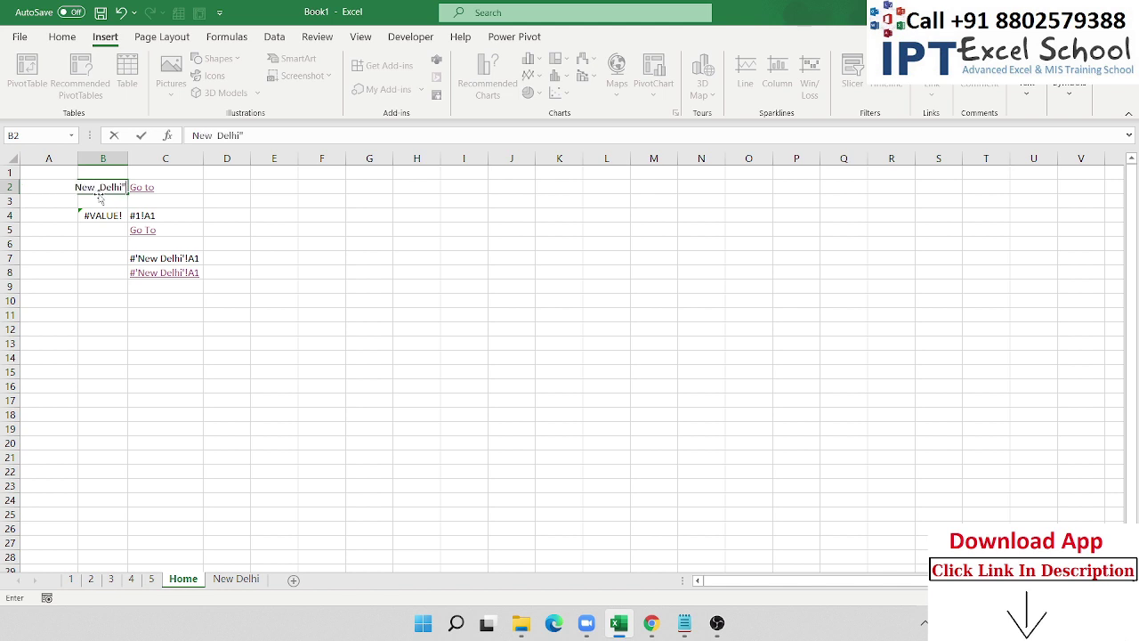
{"action": "key", "text": "Return"}
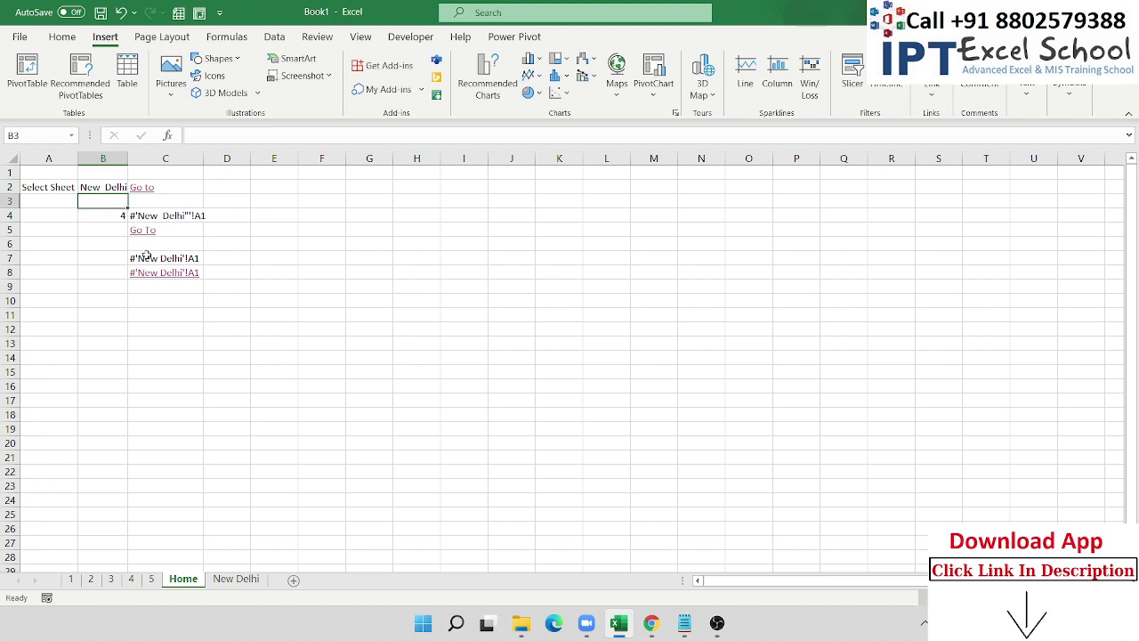
{"action": "left_click", "coordinate": [148, 240]}
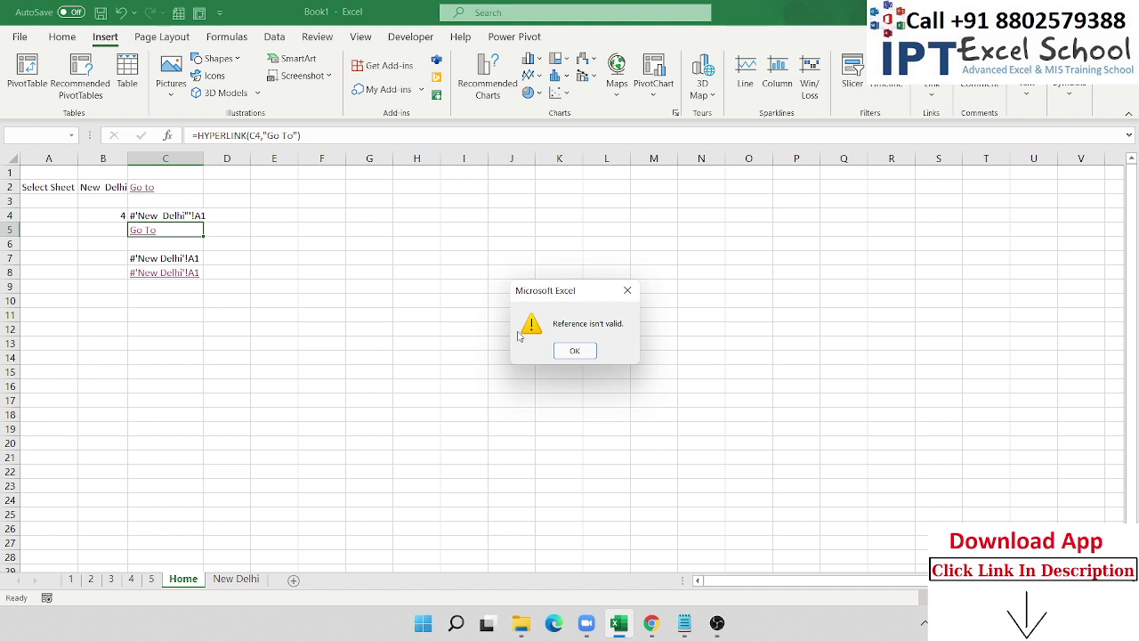
{"action": "key", "text": "Return"}
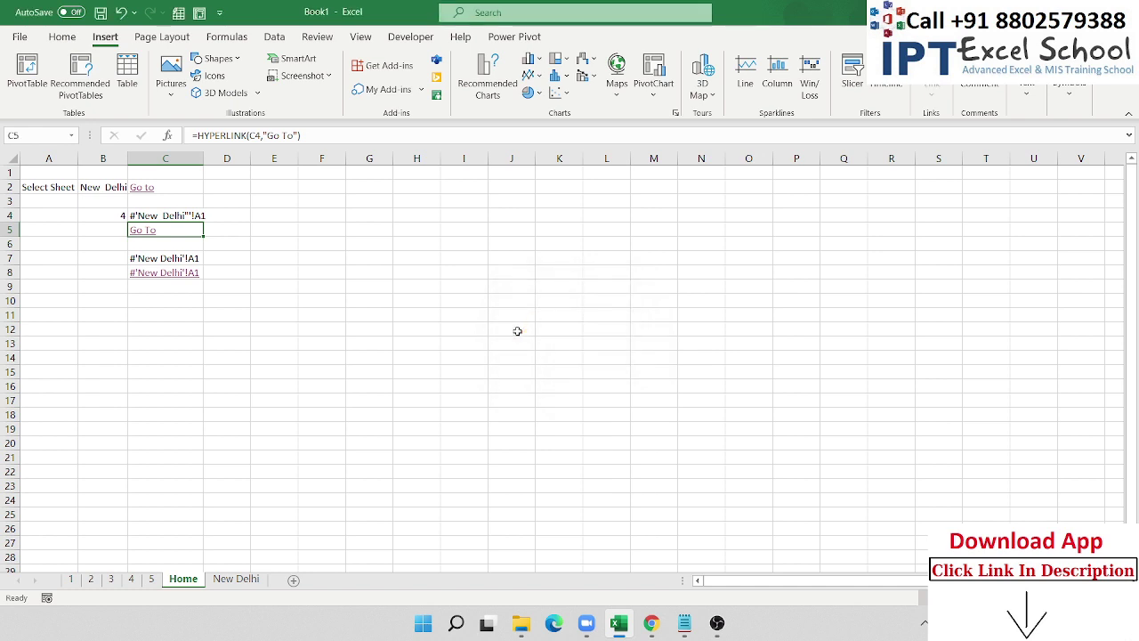
{"action": "key", "text": "Up"}
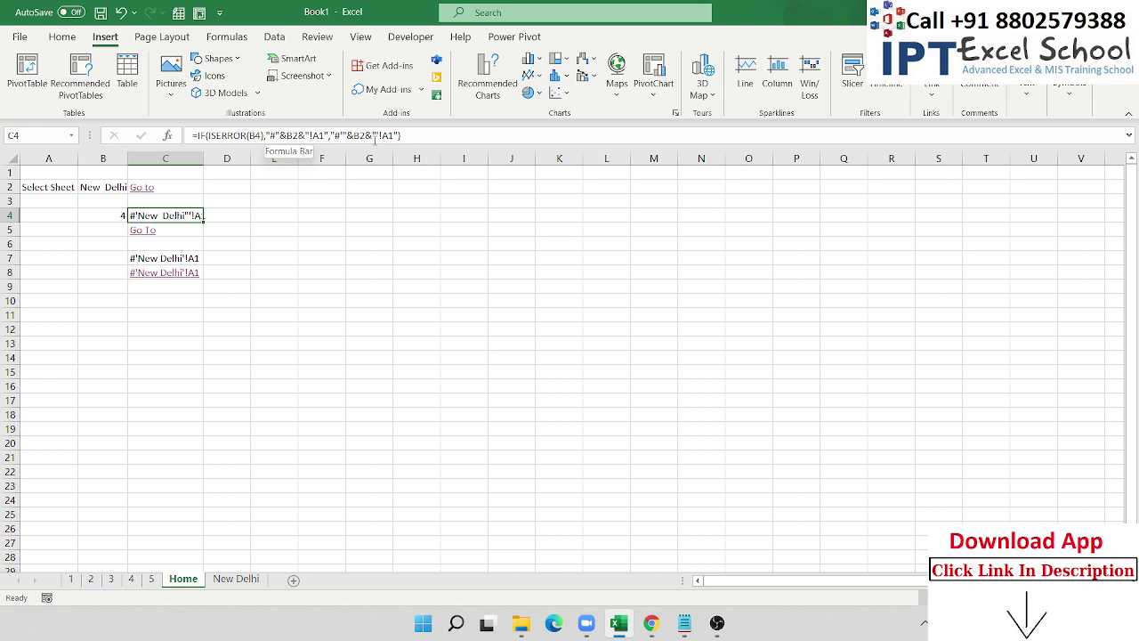
Delete the stray apostrophe before !A1 and add one after the first # in C4.
{"action": "left_click", "coordinate": [374, 136]}
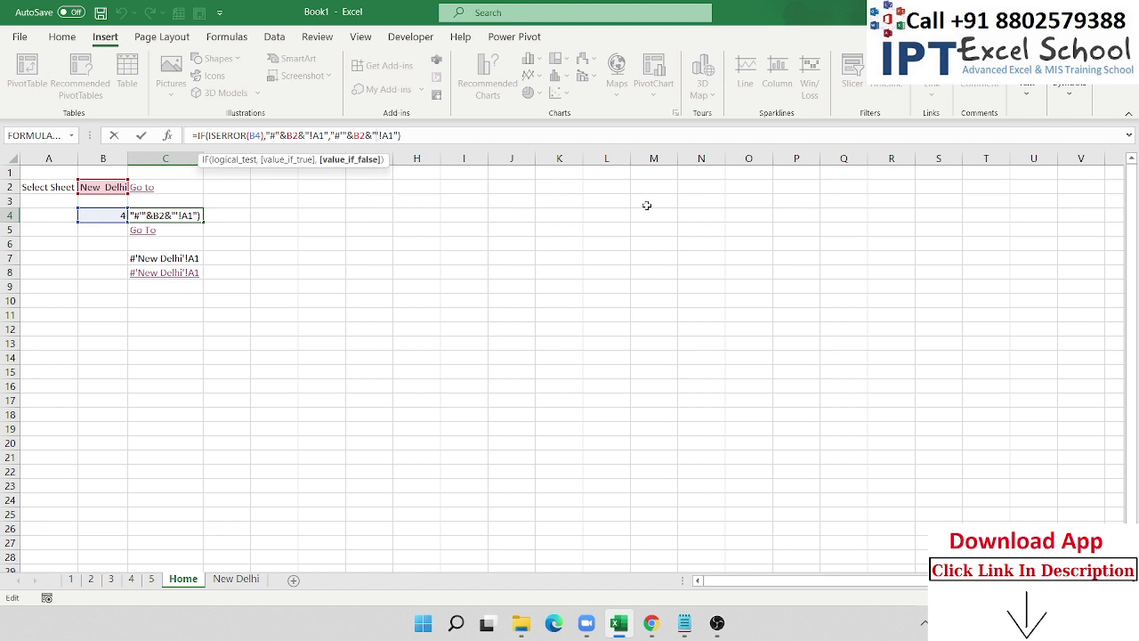
{"action": "key", "text": "BackSpace"}
{"action": "key", "text": "Return"}
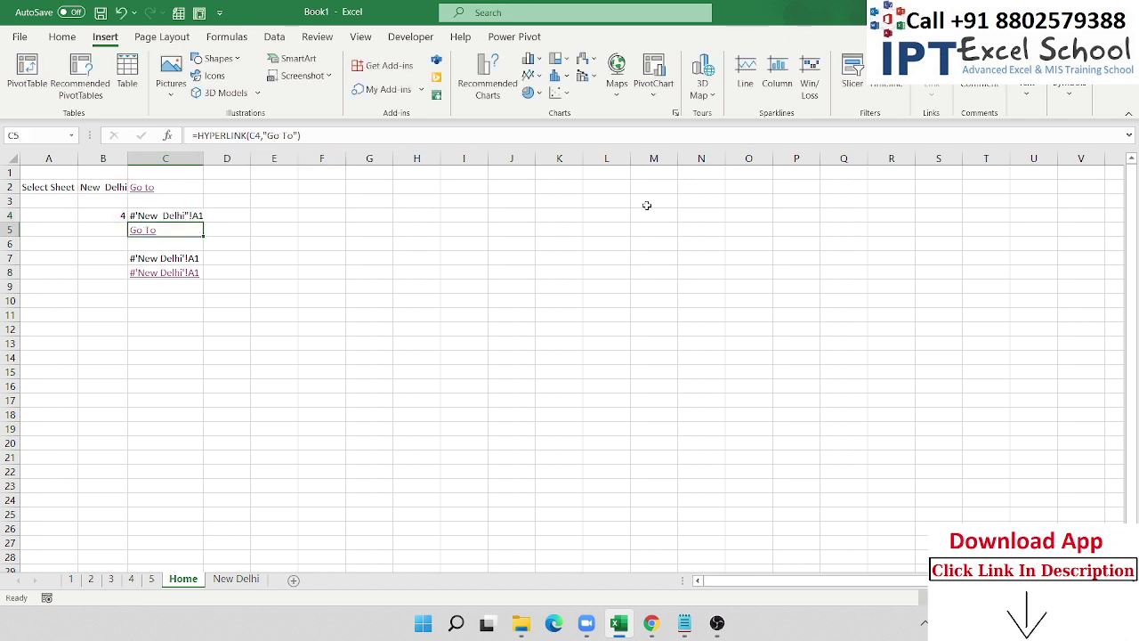
{"action": "key", "text": "Up"}
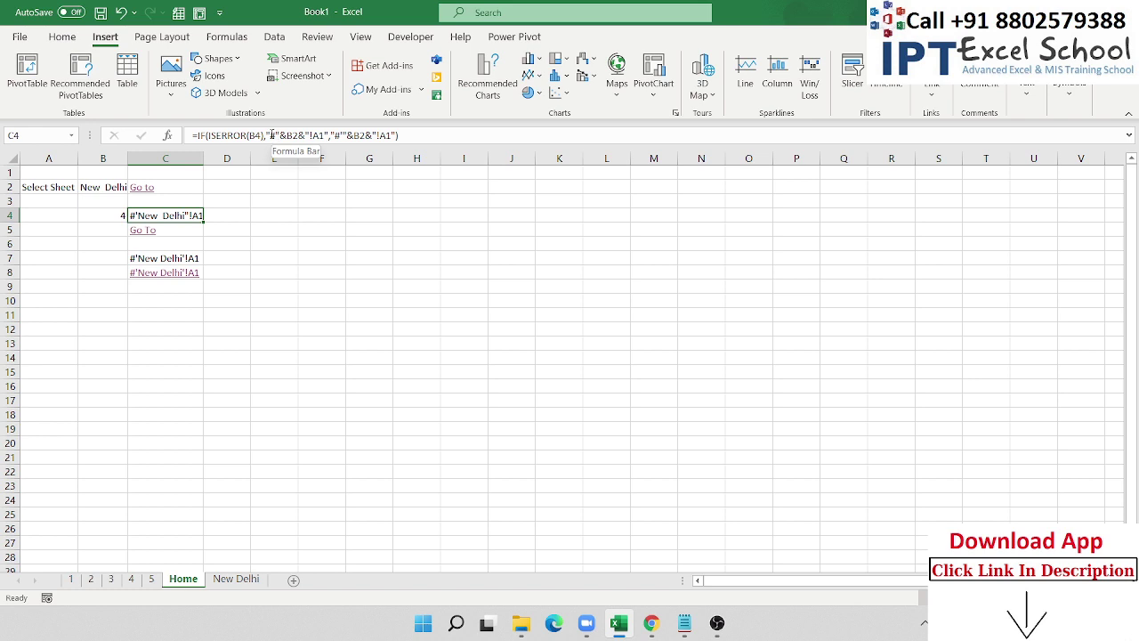
{"action": "left_click", "coordinate": [271, 135]}
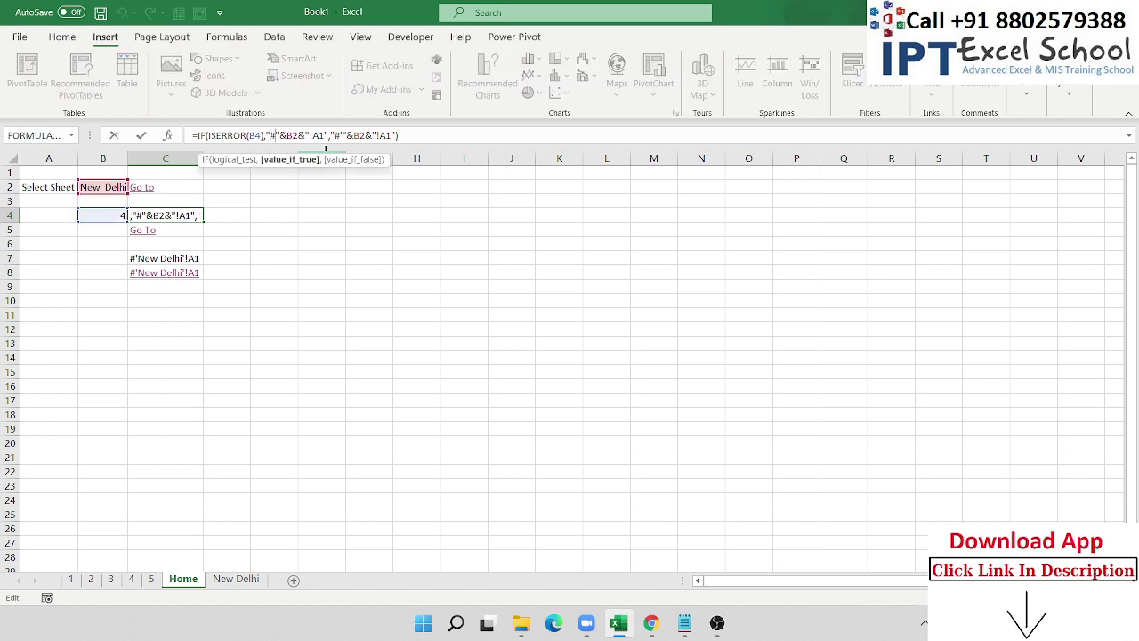
{"action": "type", "text": "'"}
{"action": "key", "text": "End"}
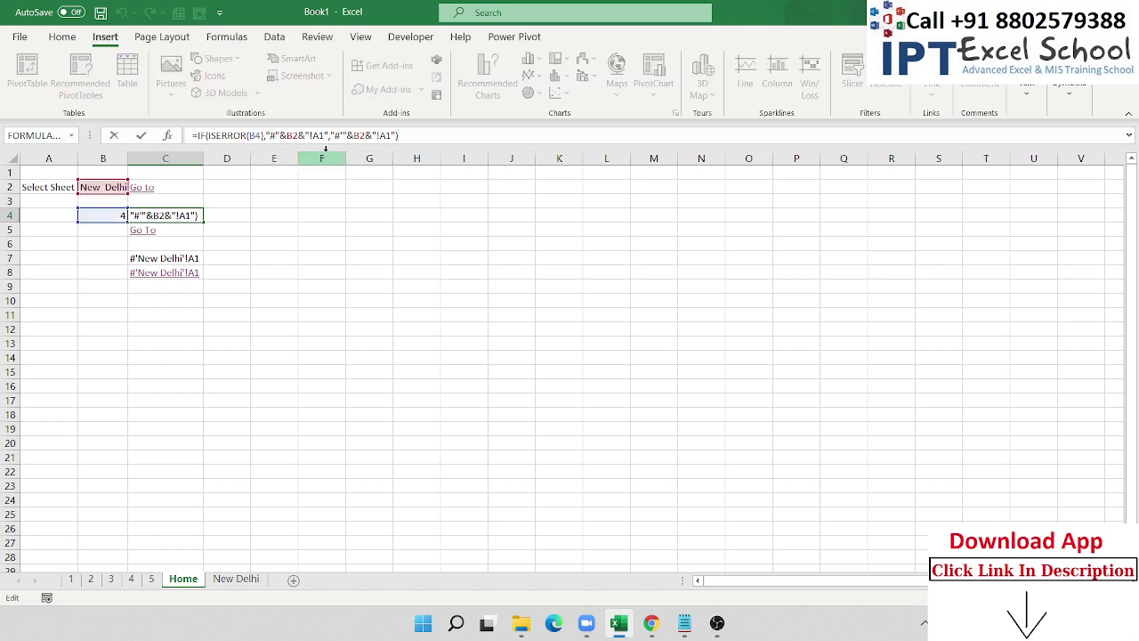
{"action": "key", "text": "ctrl+Return"}
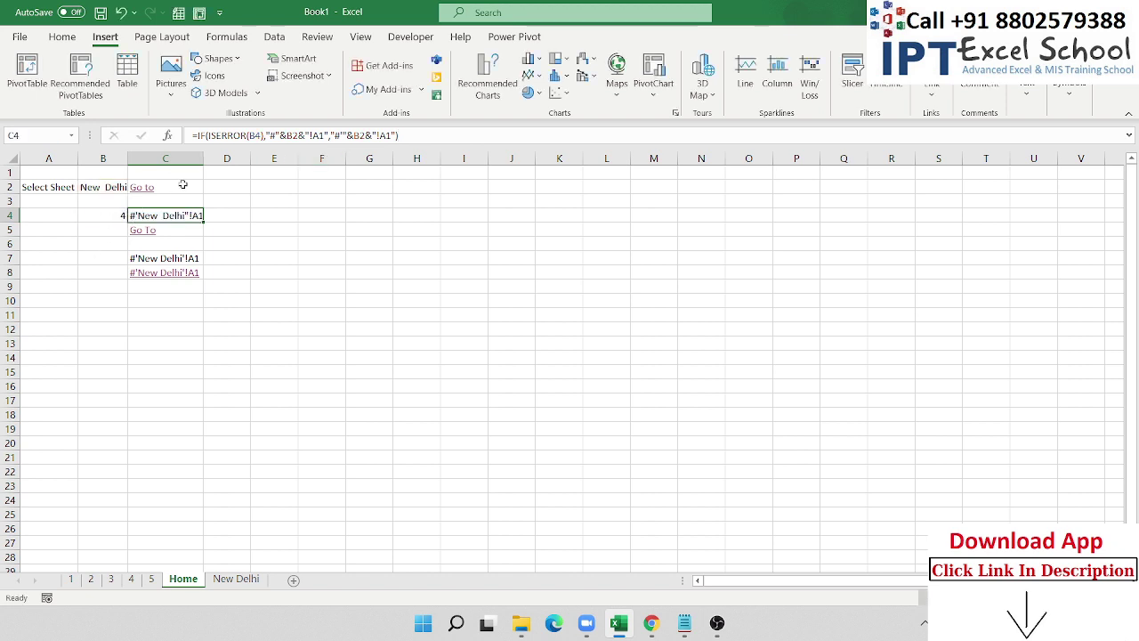
Add apostrophes after the # and before !A1 in C4's formula and commit it.
{"action": "left_click", "coordinate": [276, 135]}
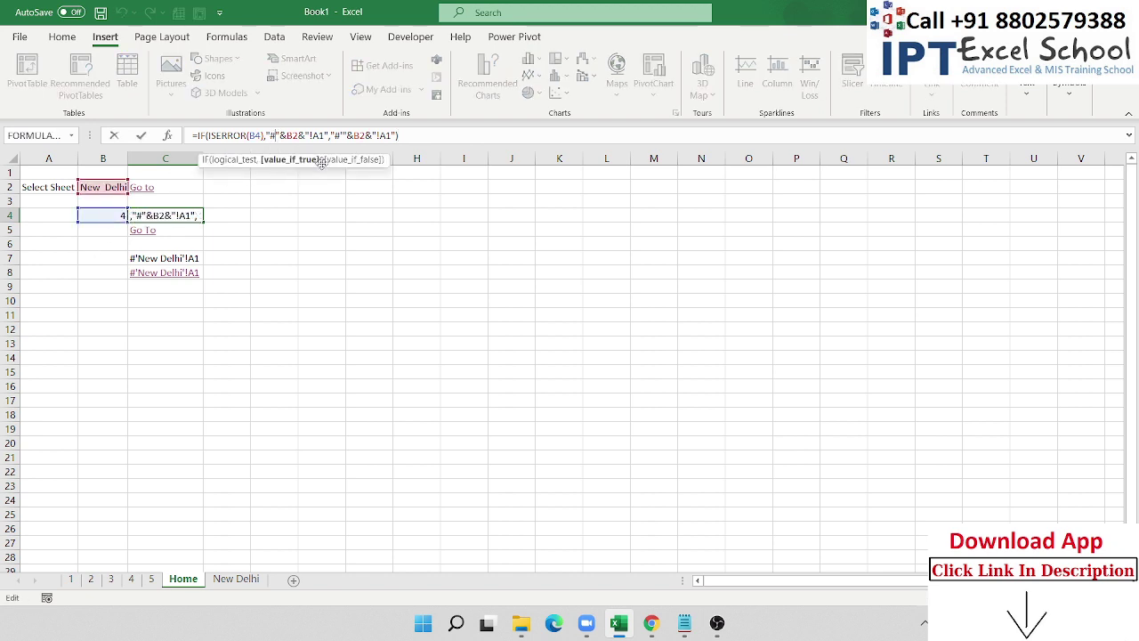
{"action": "type", "text": "'"}
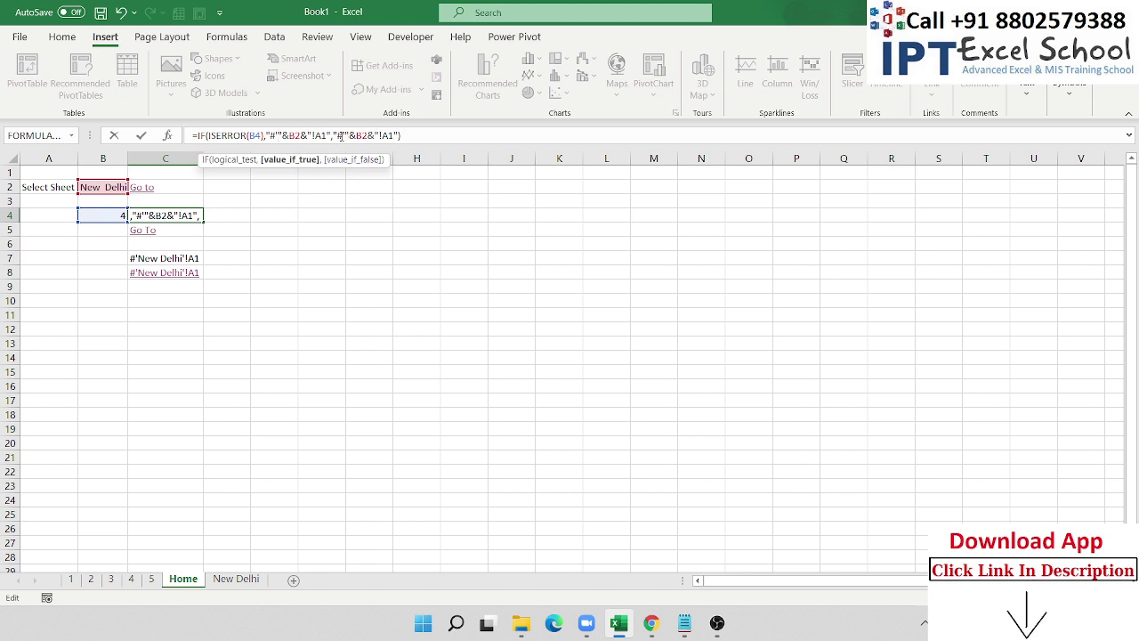
{"action": "key", "text": "ctrl+Return"}
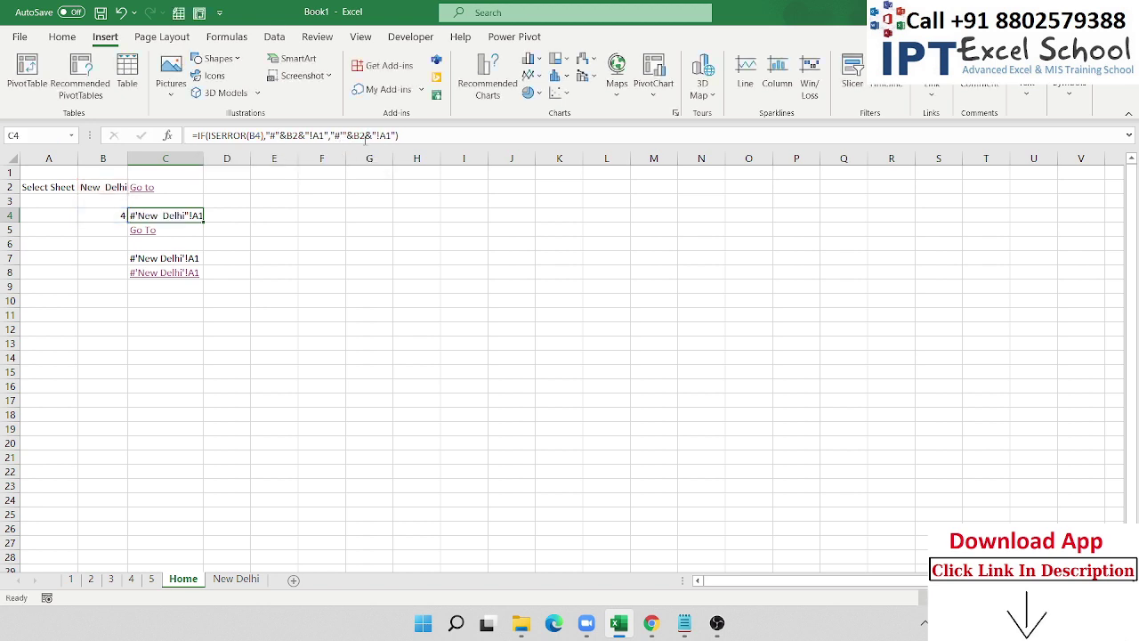
{"action": "left_click", "coordinate": [344, 136]}
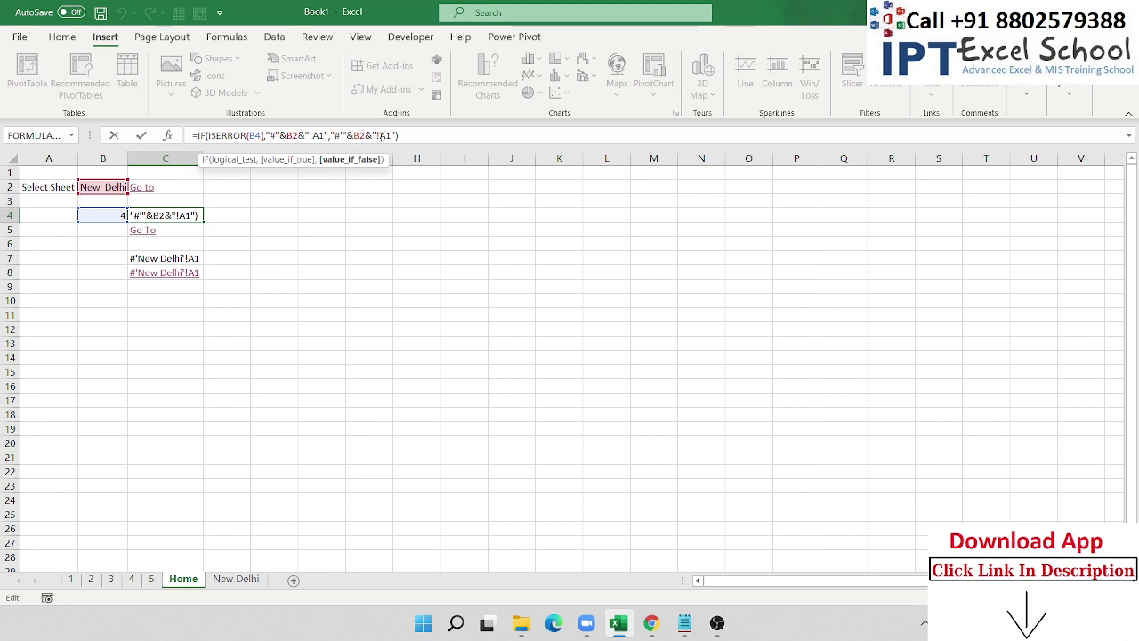
{"action": "left_click", "coordinate": [376, 138]}
{"action": "type", "text": "'"}
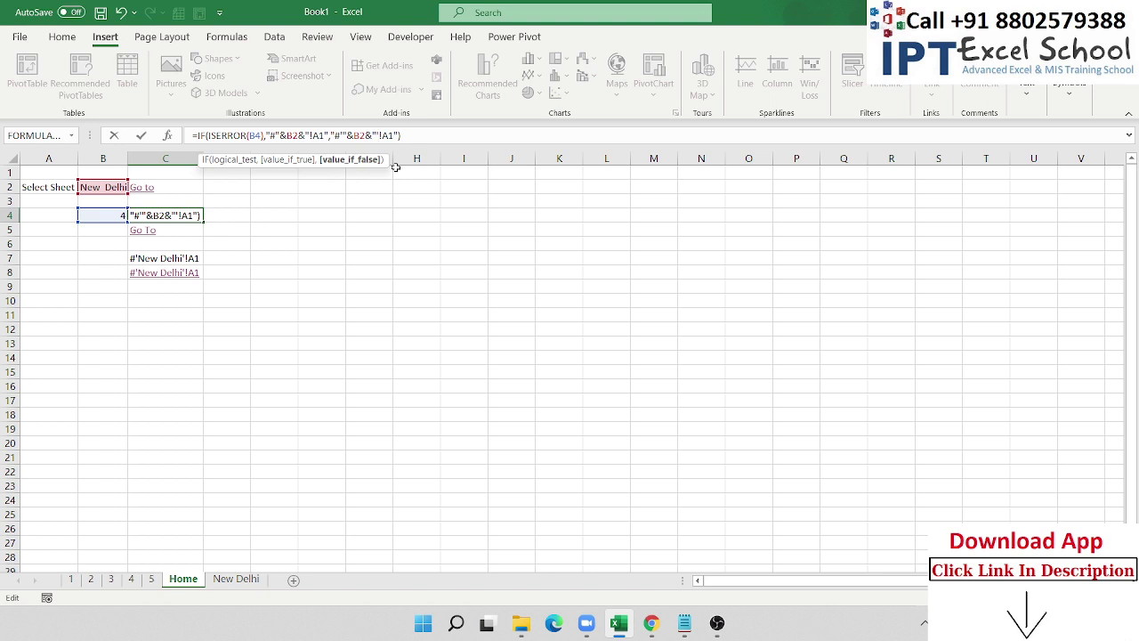
{"action": "key", "text": "Return"}
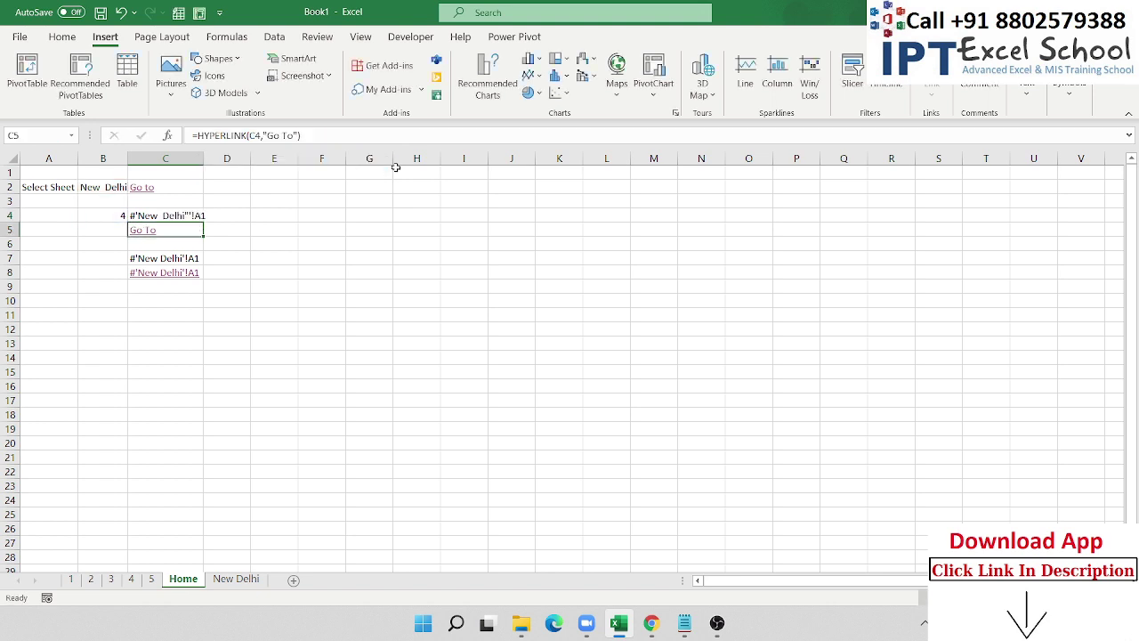
Delete the apostrophe after # in C4's link formula.
{"action": "key", "text": "Down"}
{"action": "key", "text": "Up"}
{"action": "key", "text": "Up"}
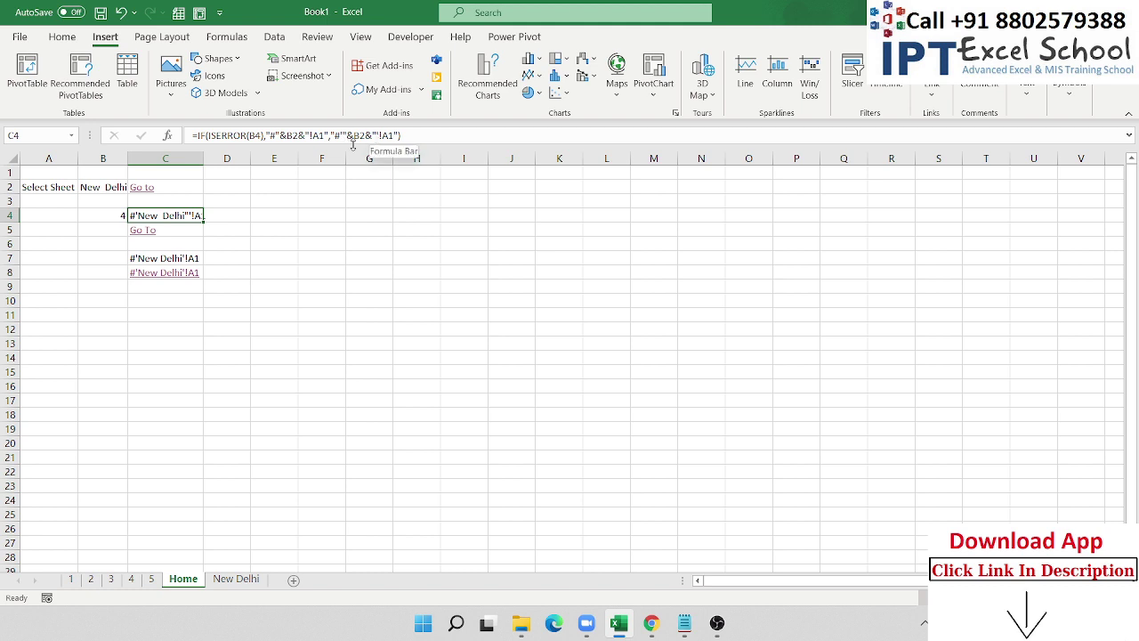
{"action": "left_click", "coordinate": [345, 136]}
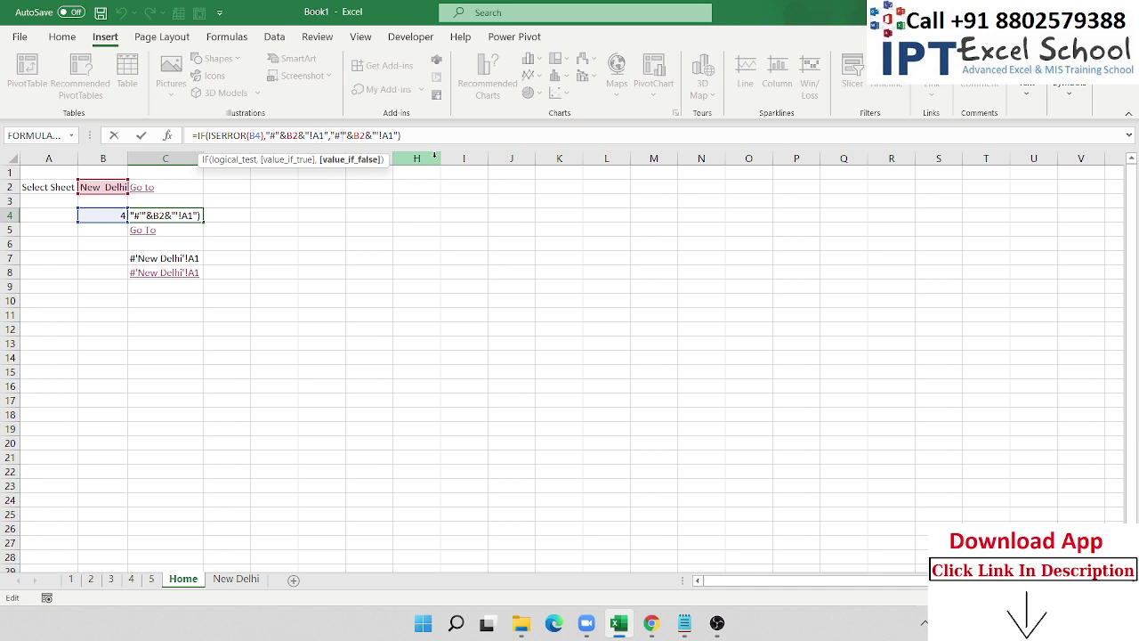
{"action": "key", "text": "BackSpace"}
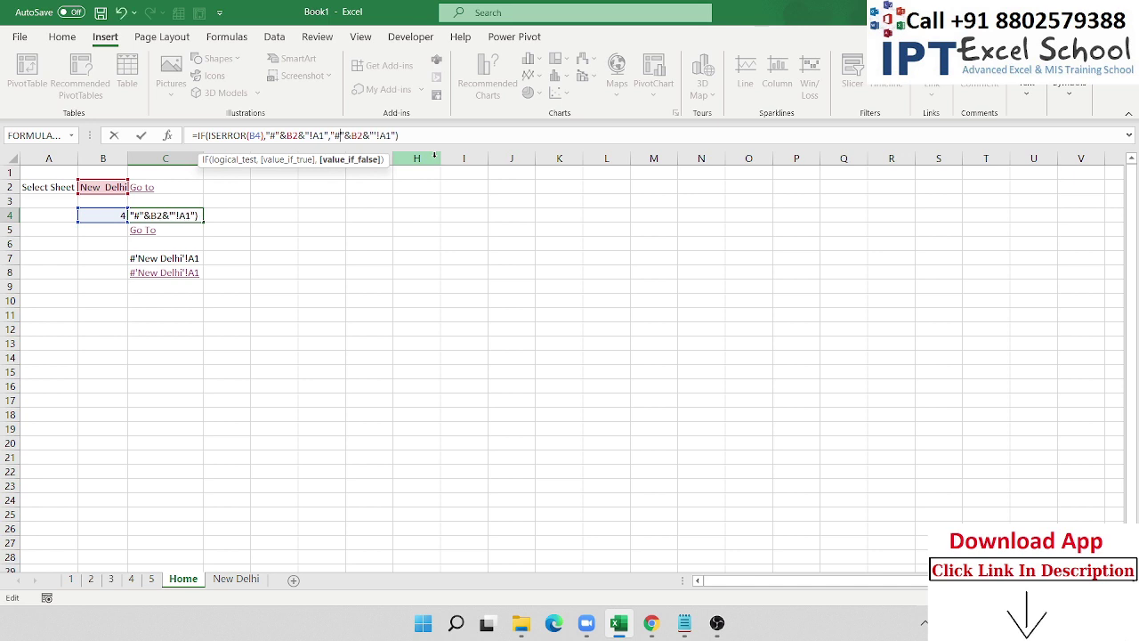
{"action": "key", "text": "Return"}
{"action": "key", "text": "Up"}
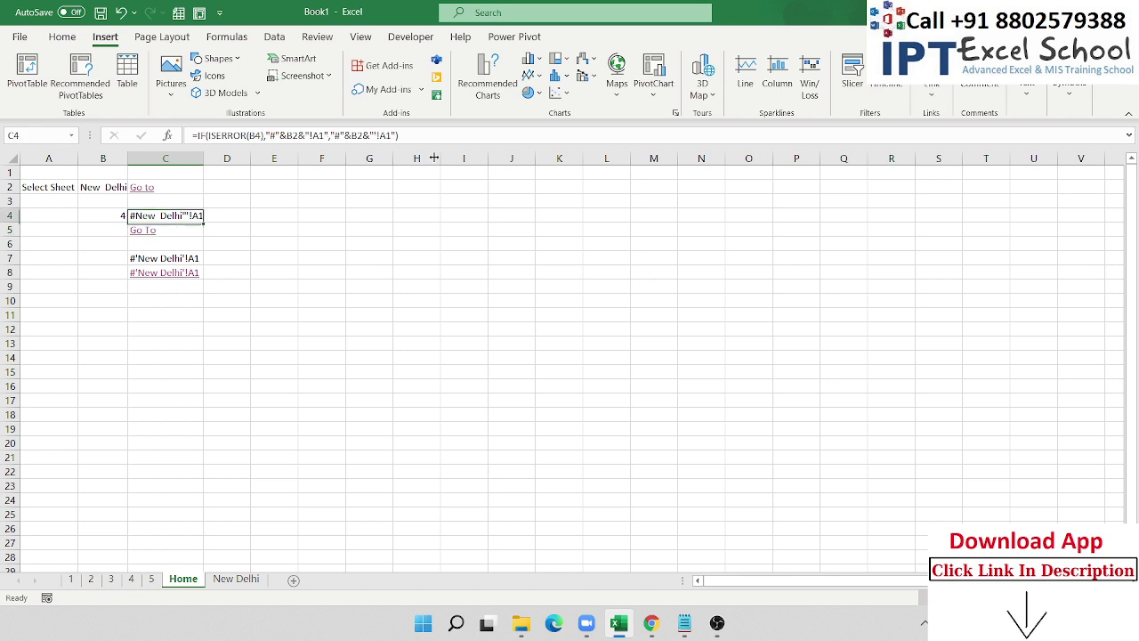
Add a quote to the last argument and re-commit C4's formula several times, checking the result.
{"action": "left_click", "coordinate": [376, 135]}
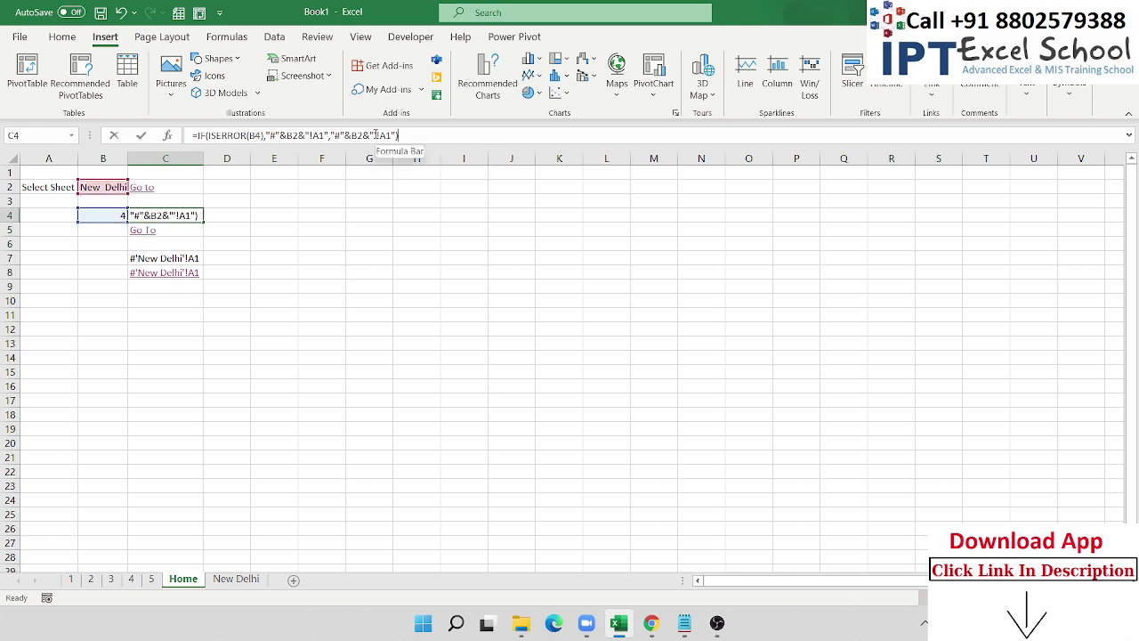
{"action": "type", "text": "'"}
{"action": "key", "text": "Return"}
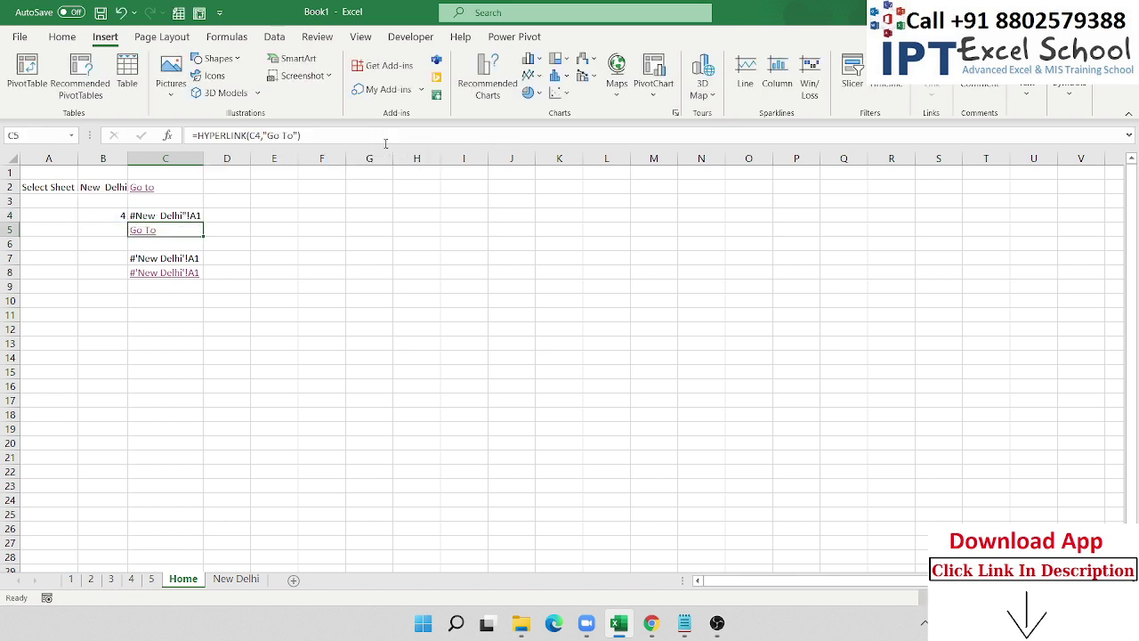
{"action": "key", "text": "Up"}
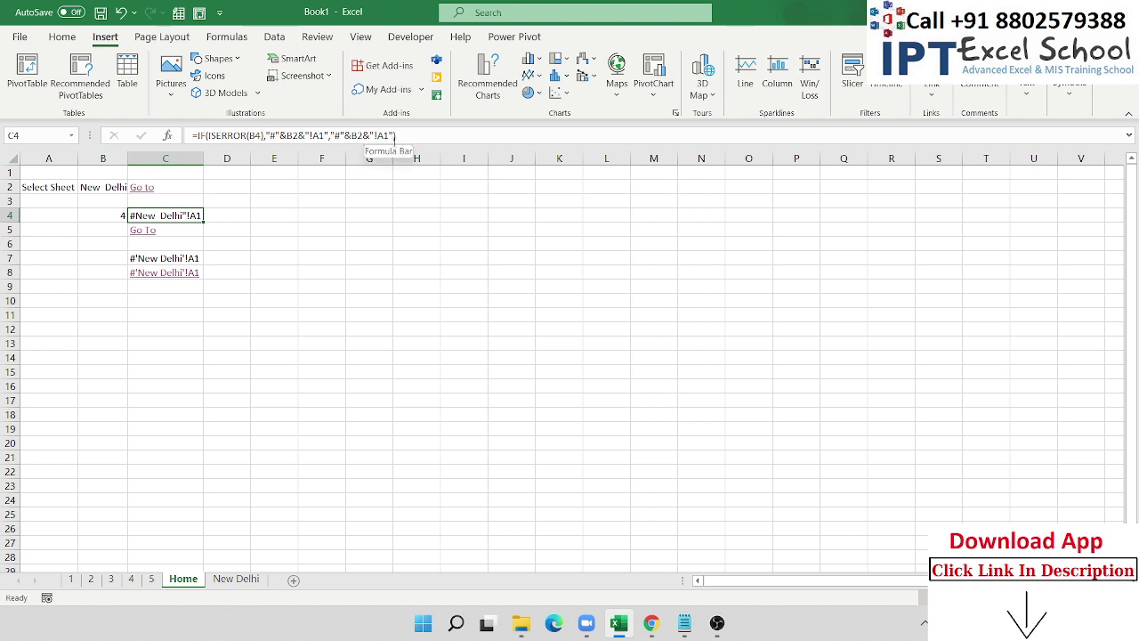
{"action": "left_click", "coordinate": [395, 136]}
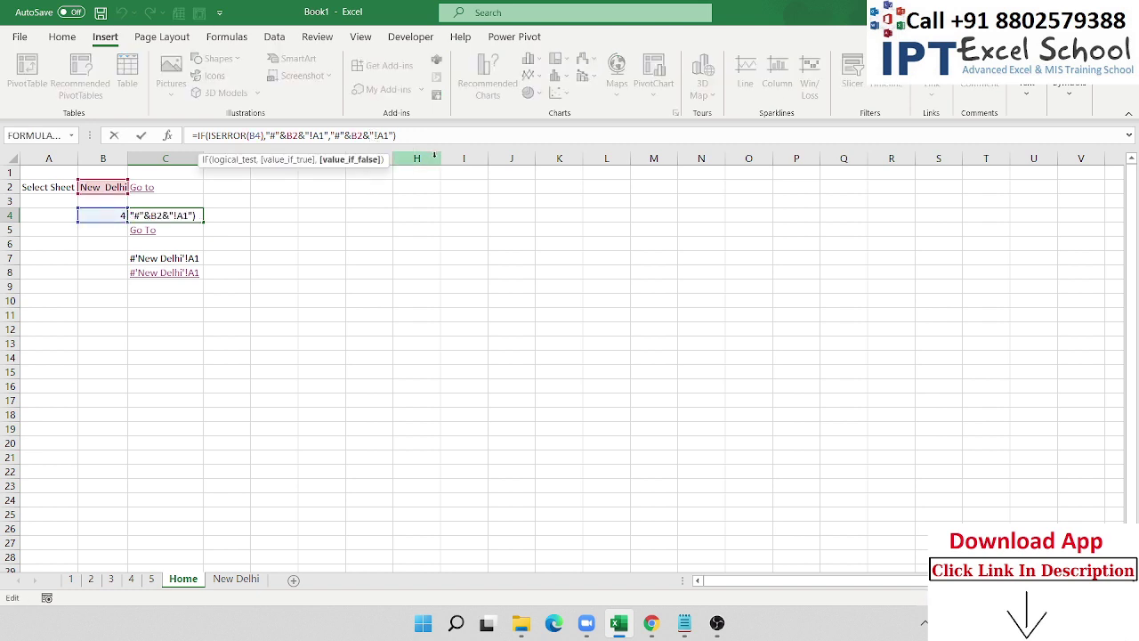
{"action": "key", "text": "Return"}
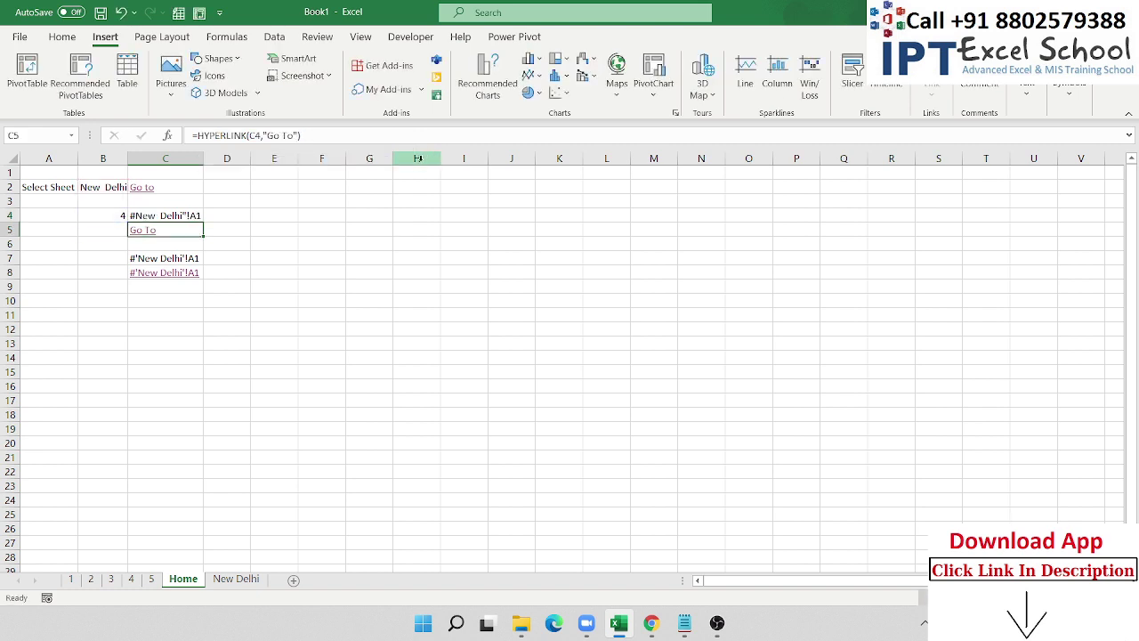
{"action": "key", "text": "Up"}
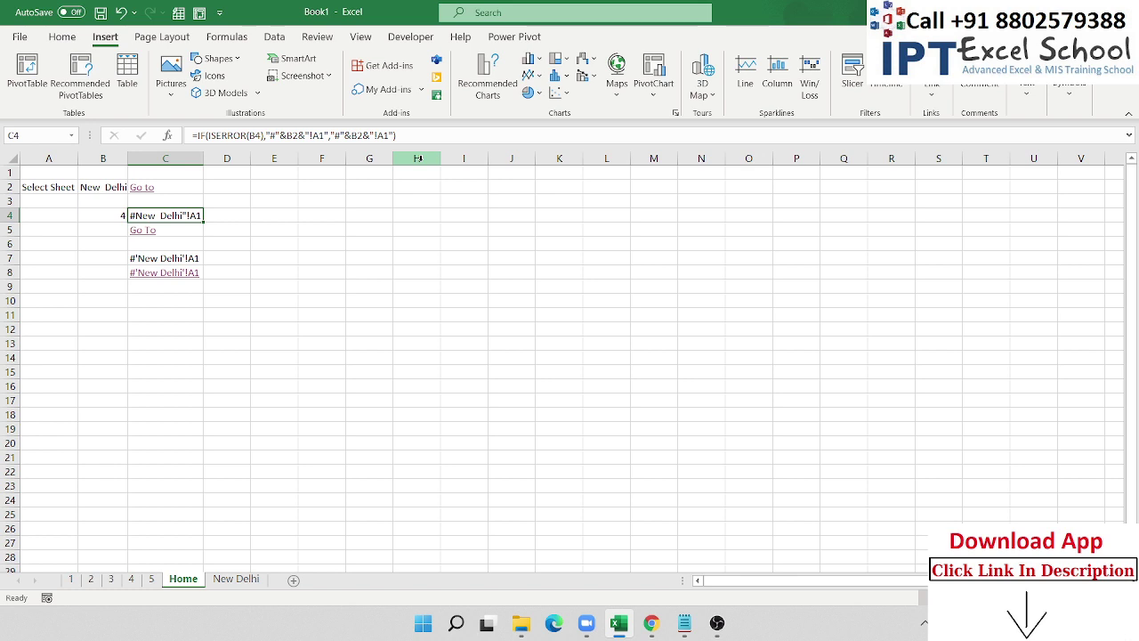
{"action": "left_click", "coordinate": [346, 135]}
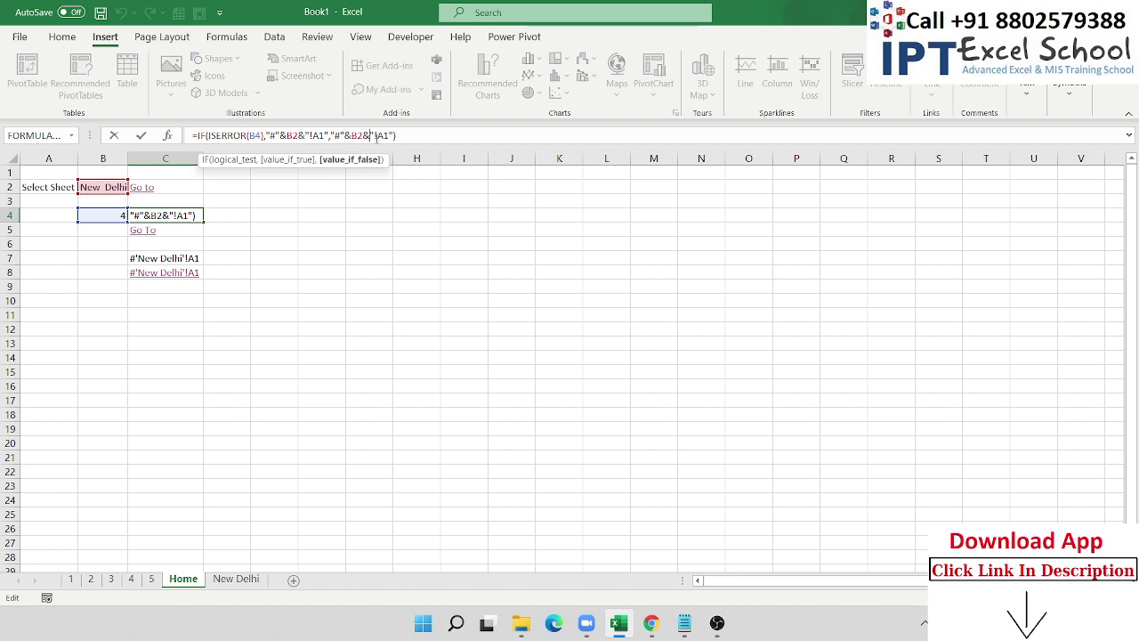
{"action": "key", "text": "Return"}
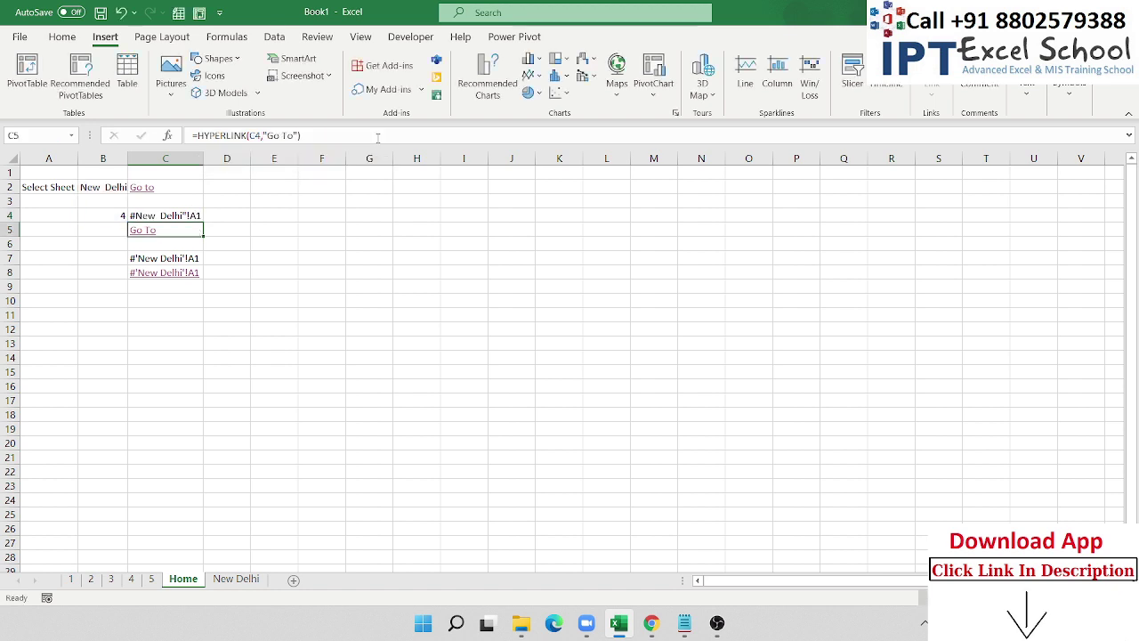
{"action": "left_click", "coordinate": [187, 218]}
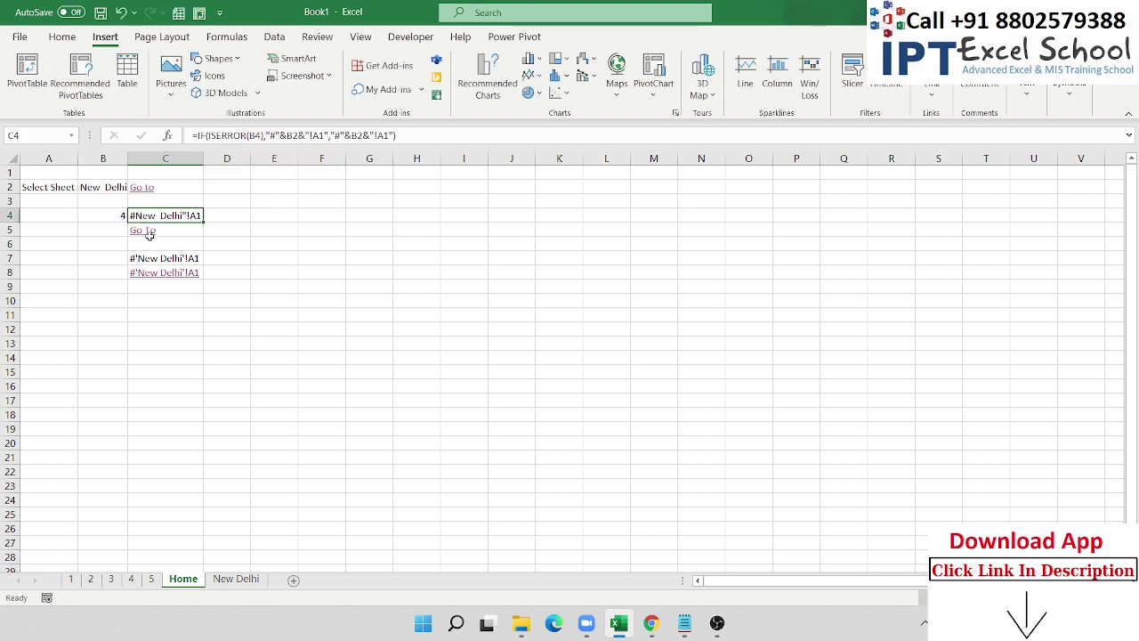
Autofit column B and delete the stray trailing quote from New Delhi in B2.
{"action": "double_click", "coordinate": [124, 156]}
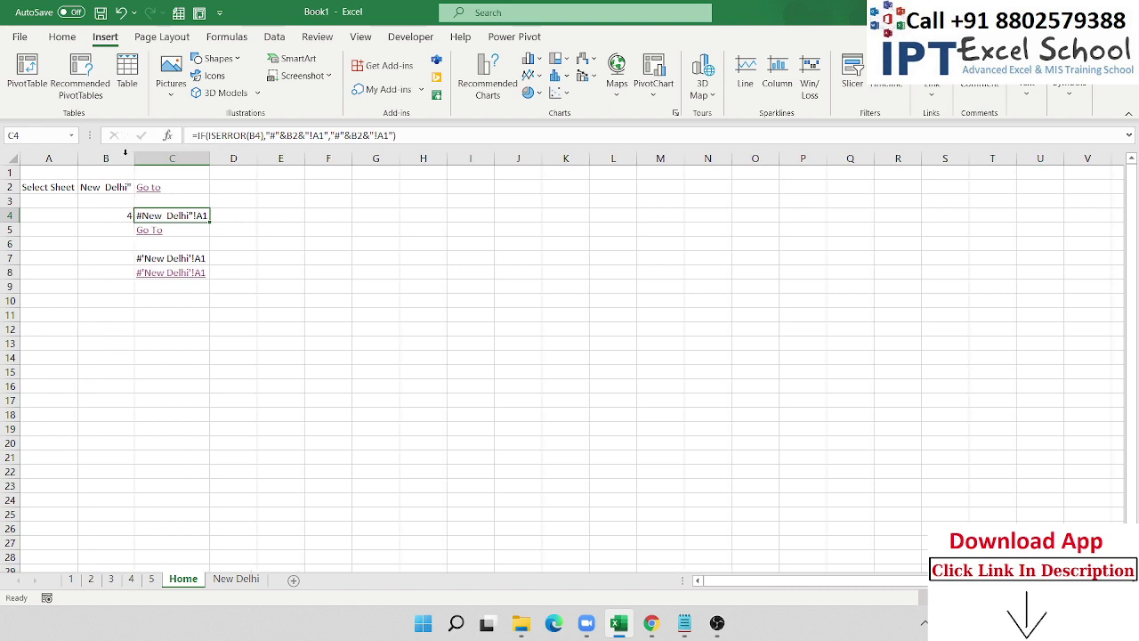
{"action": "left_click", "coordinate": [128, 184]}
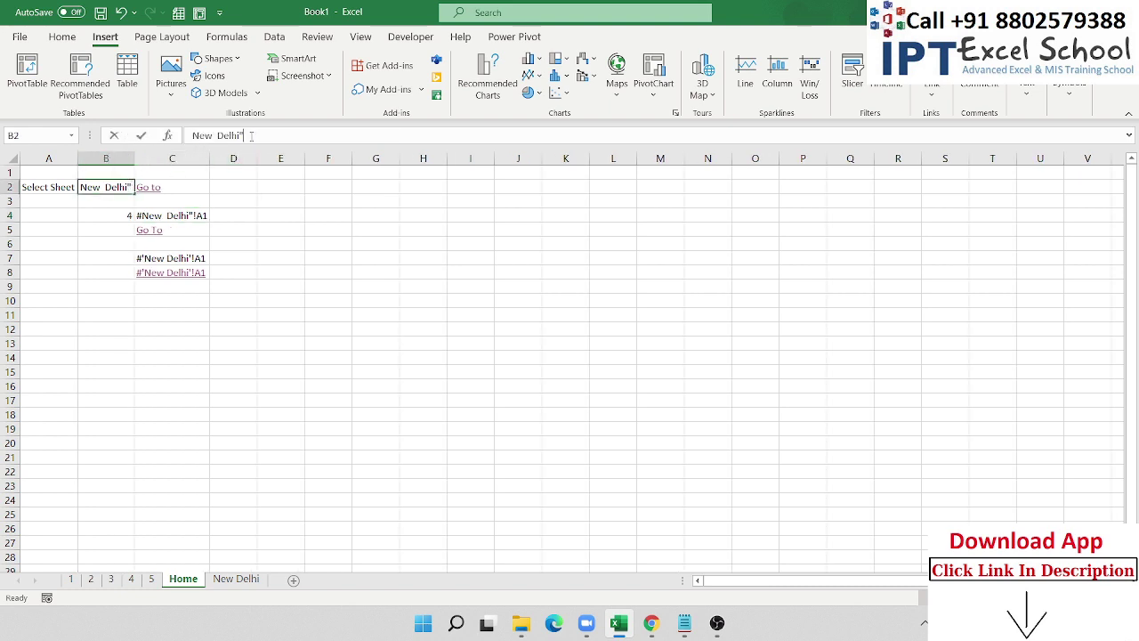
{"action": "left_click", "coordinate": [253, 134]}
{"action": "key", "text": "BackSpace"}
{"action": "key", "text": "Return"}
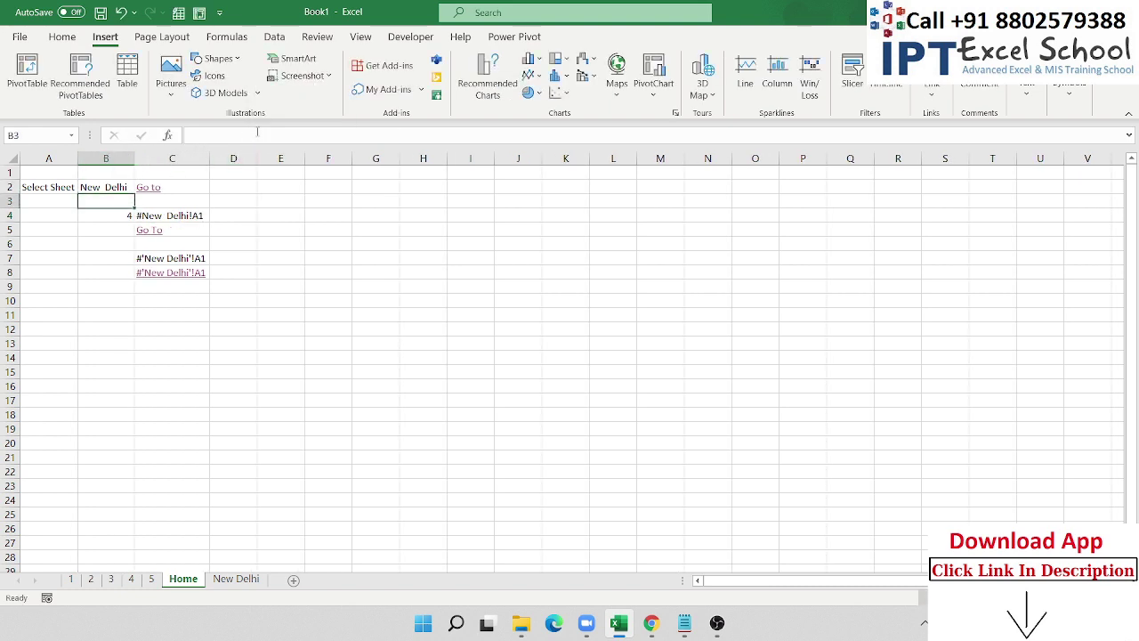
Wrap B2 in apostrophes in C4's false branch so it displays #'New Delhi'!A1.
{"action": "left_click", "coordinate": [190, 218]}
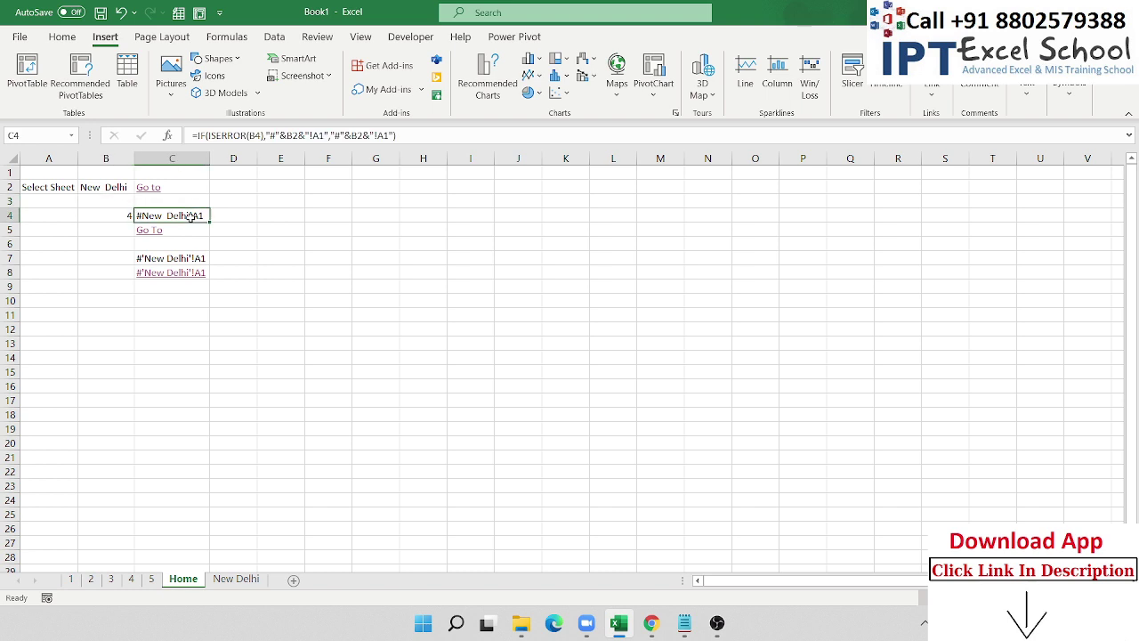
{"action": "left_click", "coordinate": [339, 136]}
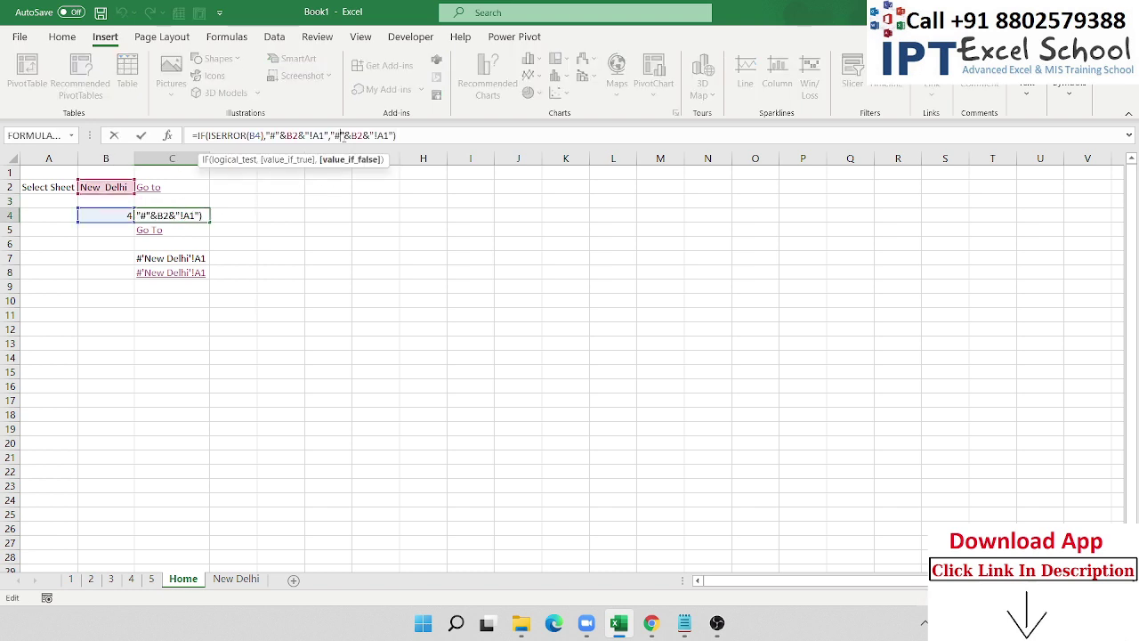
{"action": "type", "text": "'"}
{"action": "key", "text": "Right"}
{"action": "key", "text": "Right"}
{"action": "key", "text": "Right"}
{"action": "type", "text": "'"}
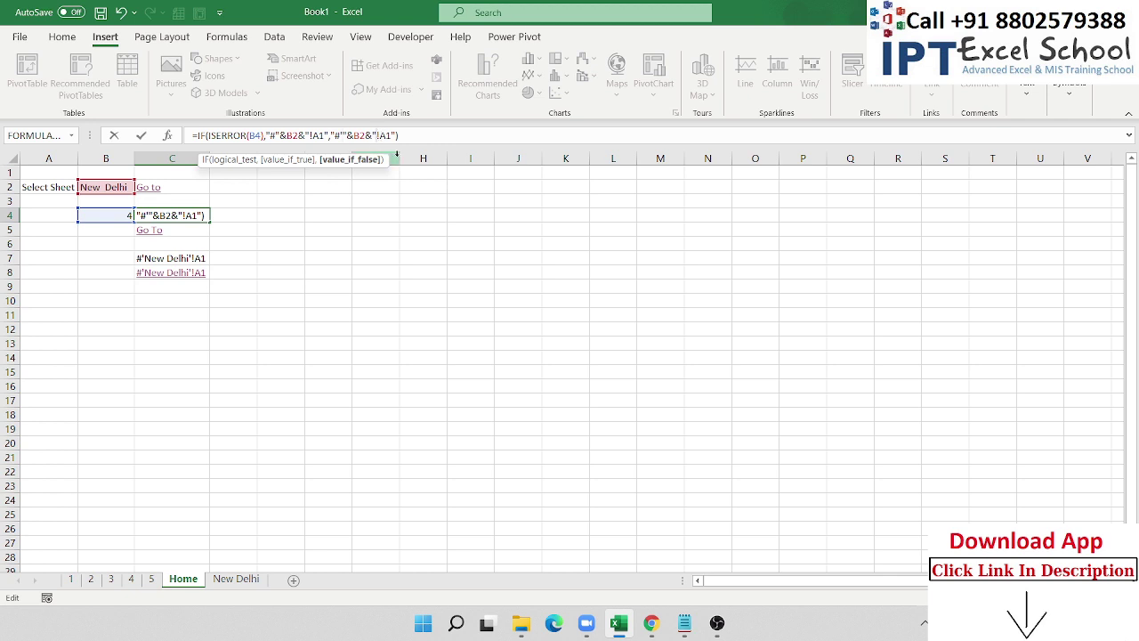
{"action": "key", "text": "Return"}
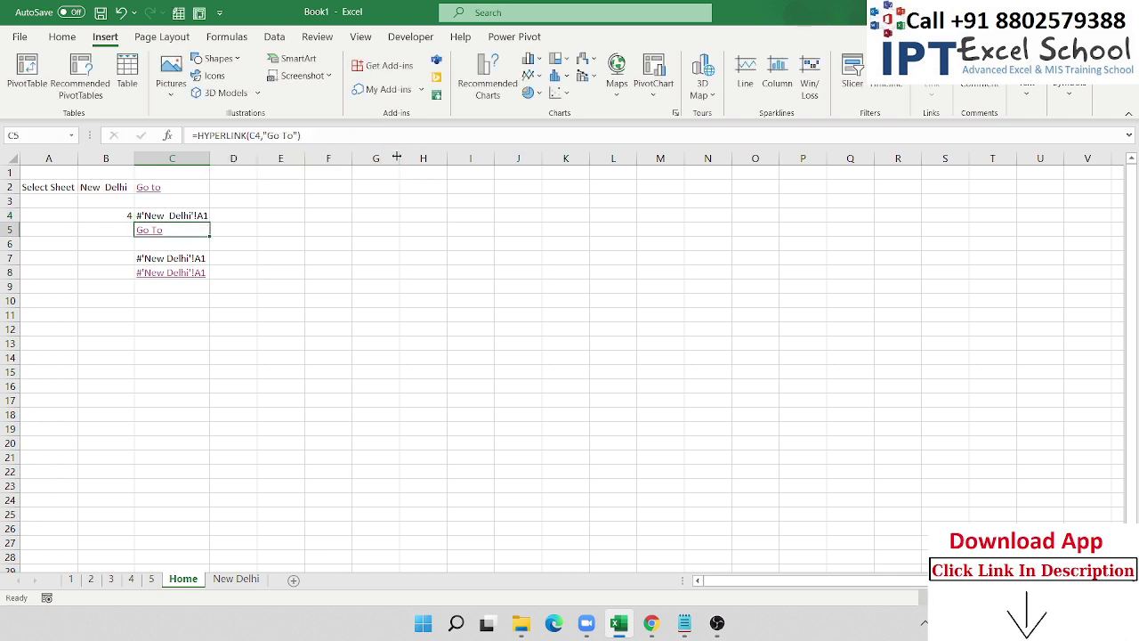
Dismiss the invalid reference warning and remove the extra space from New Delhi in B2.
{"action": "left_click", "coordinate": [151, 232]}
{"action": "left_click", "coordinate": [591, 355]}
{"action": "double_click", "coordinate": [101, 189]}
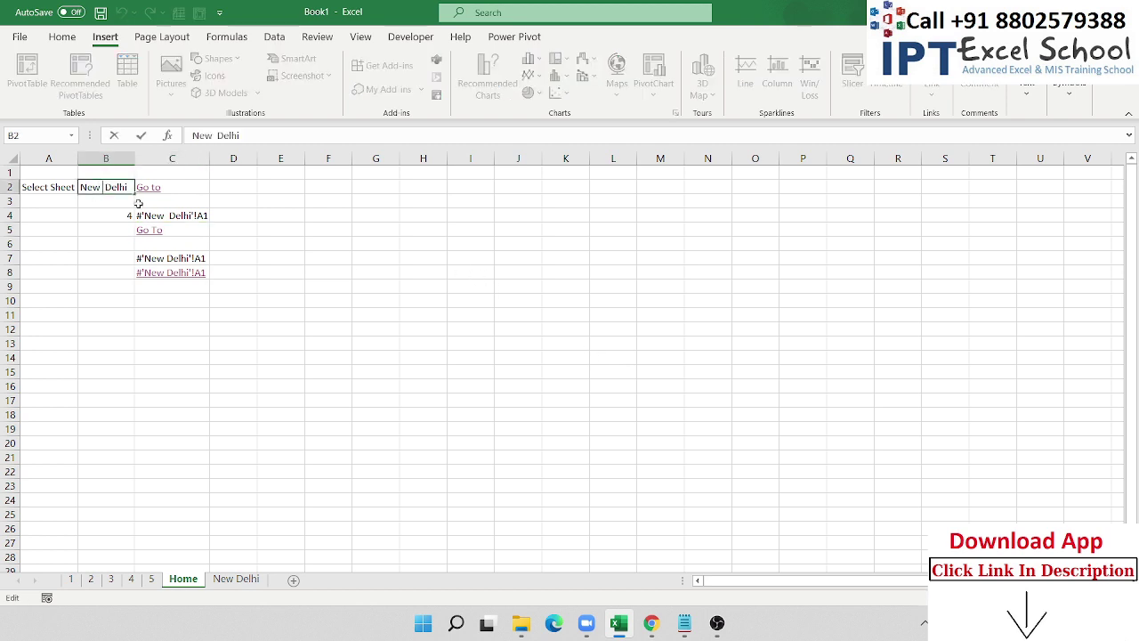
{"action": "key", "text": "BackSpace"}
{"action": "key", "text": "Return"}
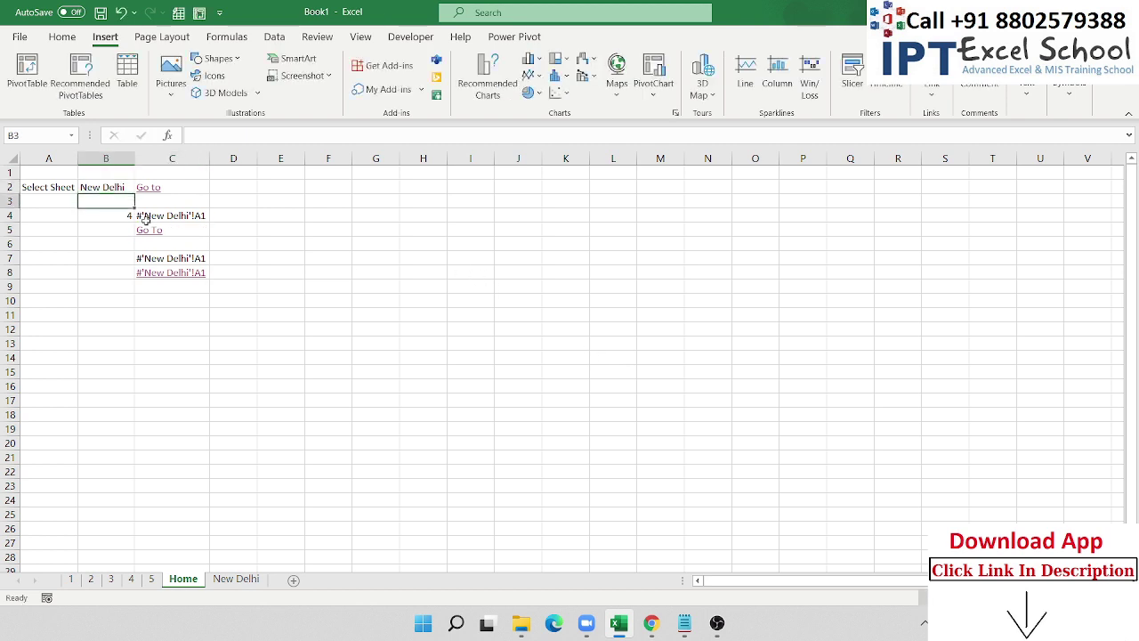
Follow the Go To link to the New Delhi sheet, then return to Home and review C4.
{"action": "left_click", "coordinate": [149, 232]}
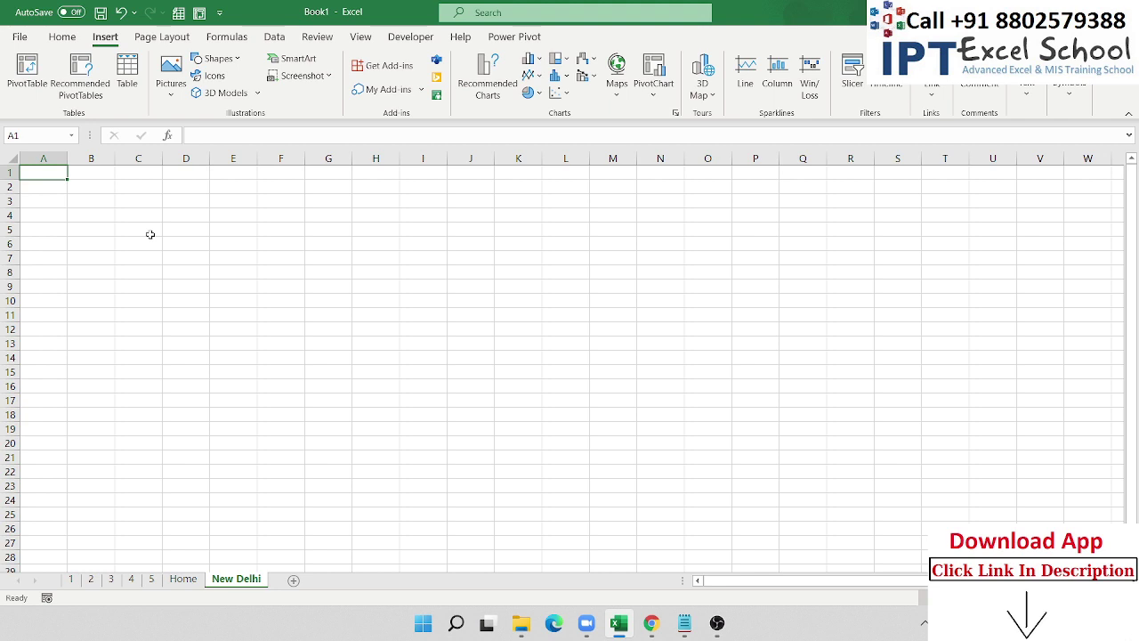
{"action": "left_click", "coordinate": [183, 580]}
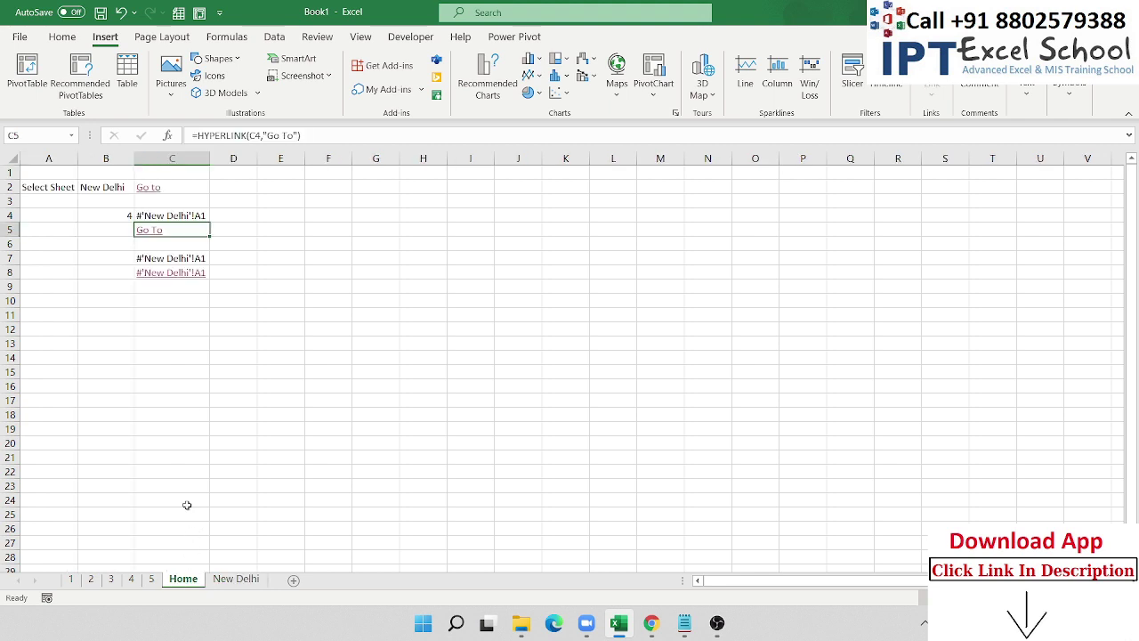
{"action": "left_click", "coordinate": [161, 216]}
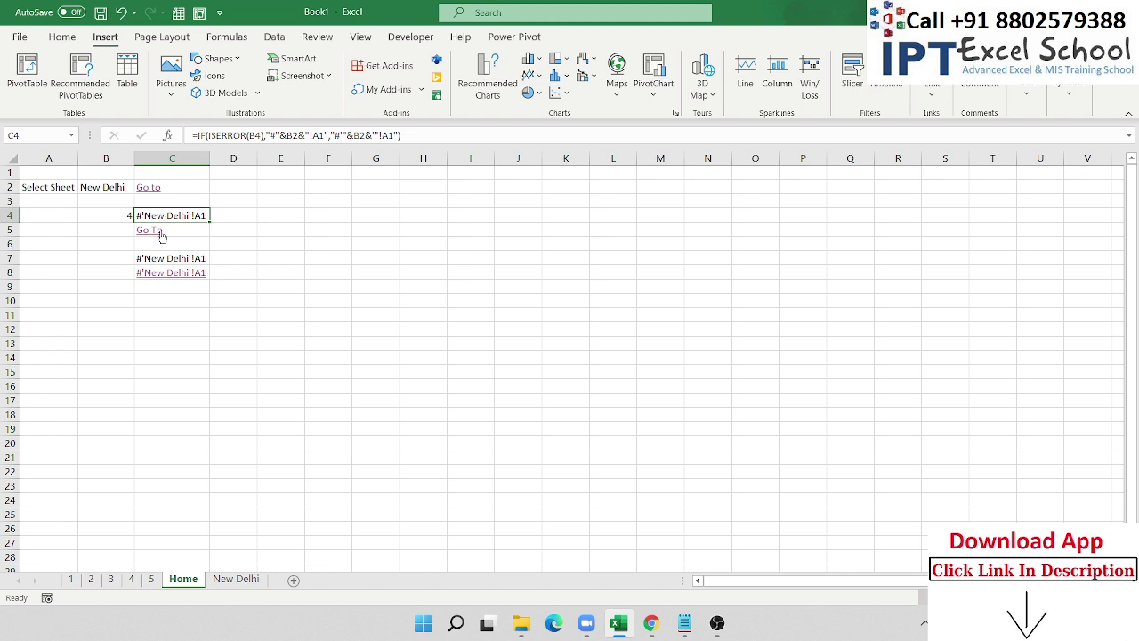
{"action": "left_click", "coordinate": [469, 255]}
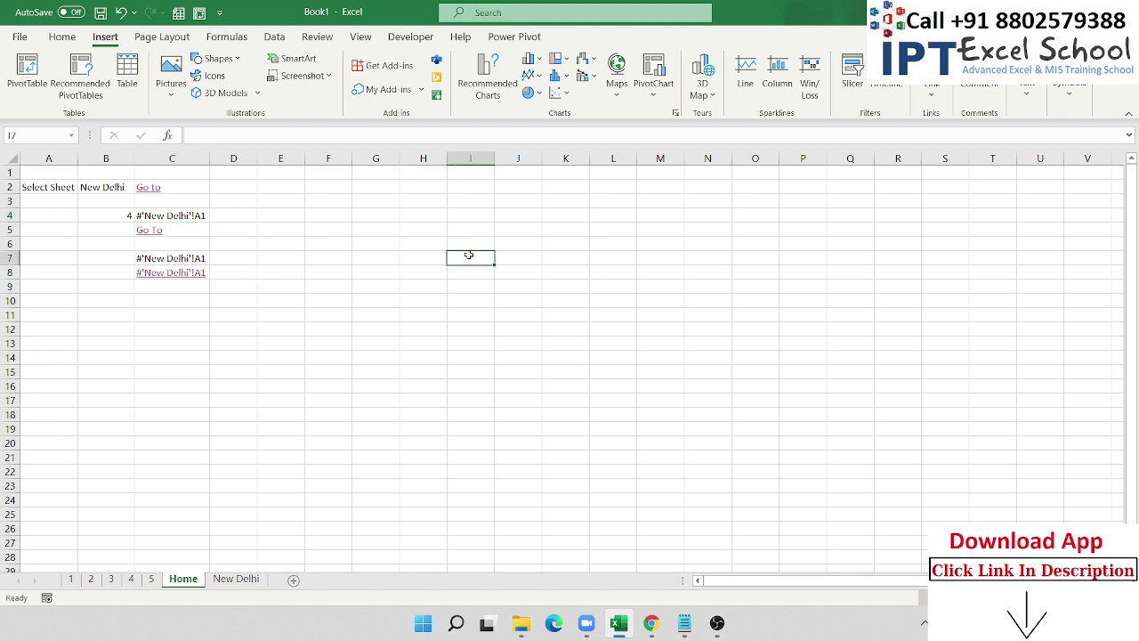